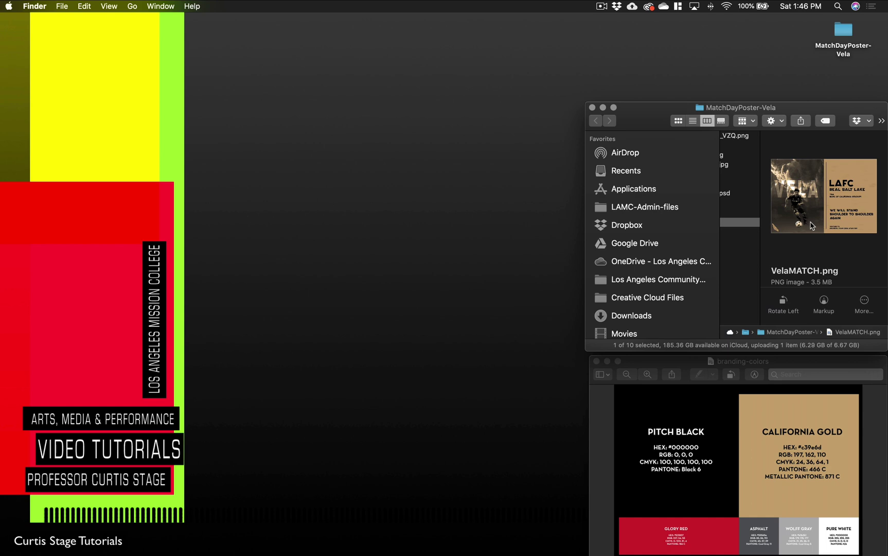
# - Preview the finished poster VelaMATCH.png in Finder to examine its two-panel layout
pyautogui.press('space')
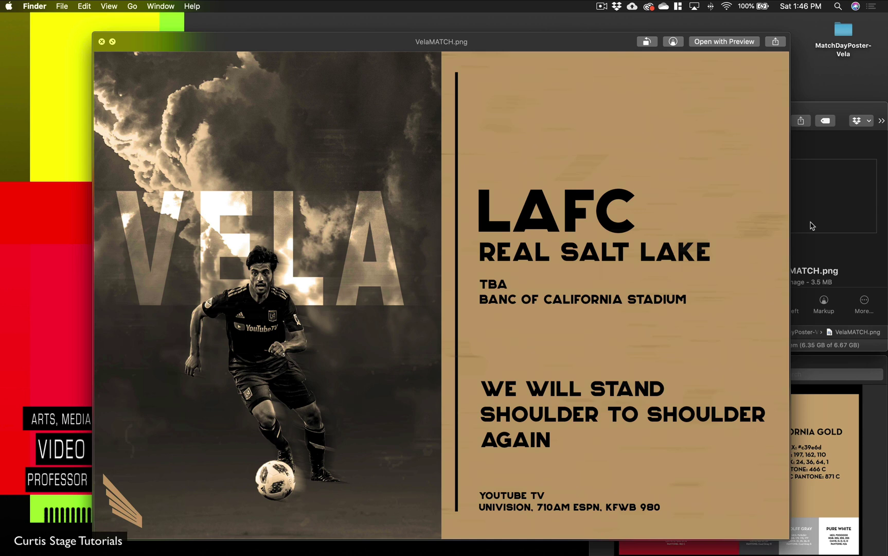
pyautogui.press('space')
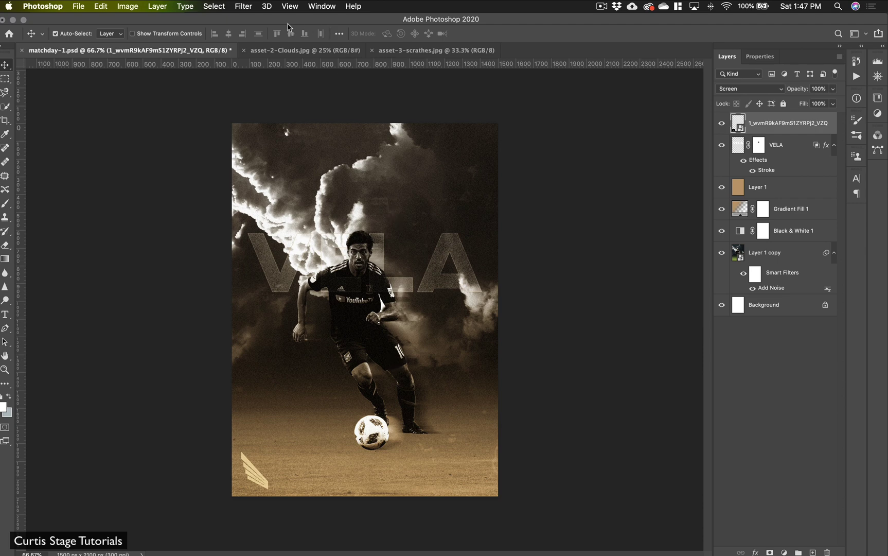
# - Switch to Photoshop and duplicate the matchday-1.psd document under the name matchday-2-layout
pyautogui.click(129, 7)
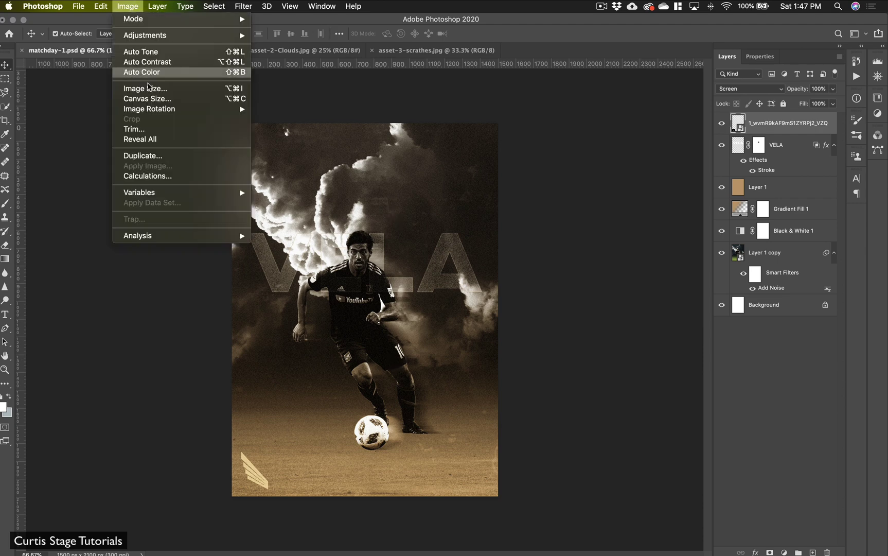
pyautogui.click(155, 159)
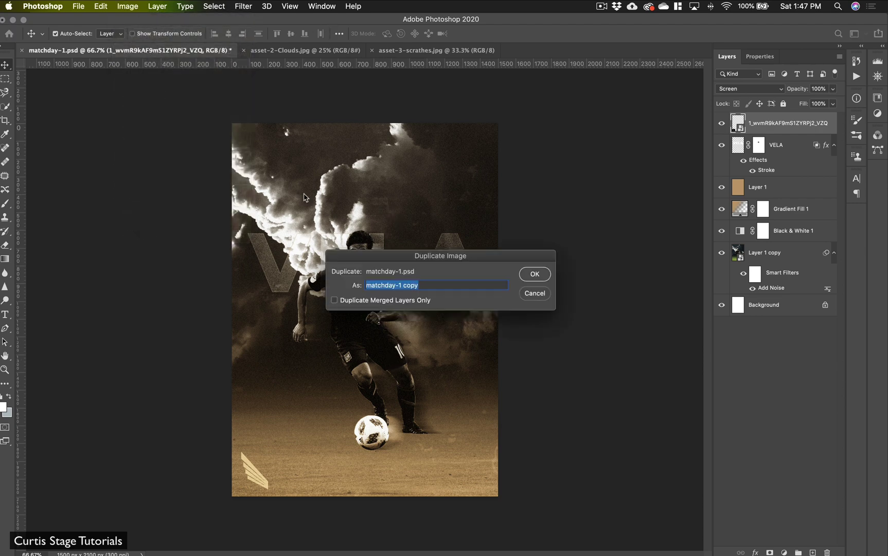
pyautogui.click(421, 285)
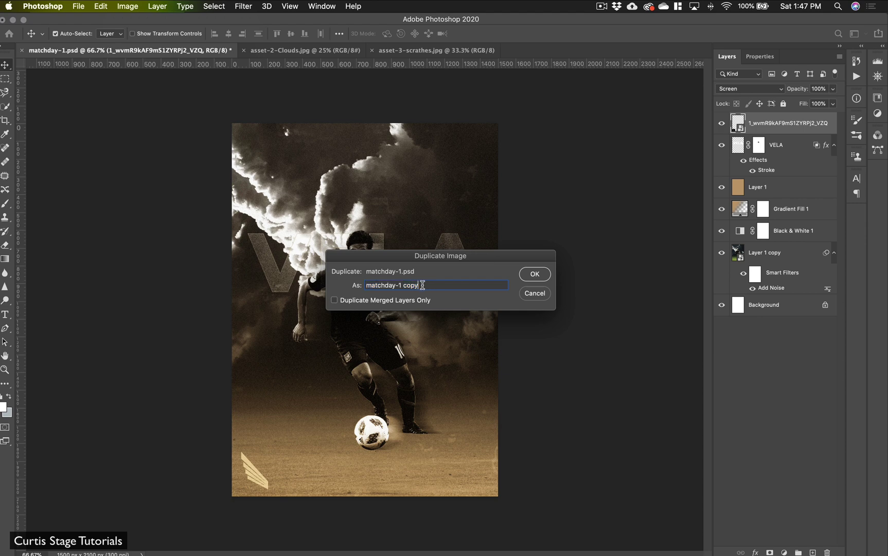
pyautogui.moveTo(421, 285); pyautogui.dragTo(399, 286)
pyautogui.write('2-layout')
pyautogui.click(532, 274)
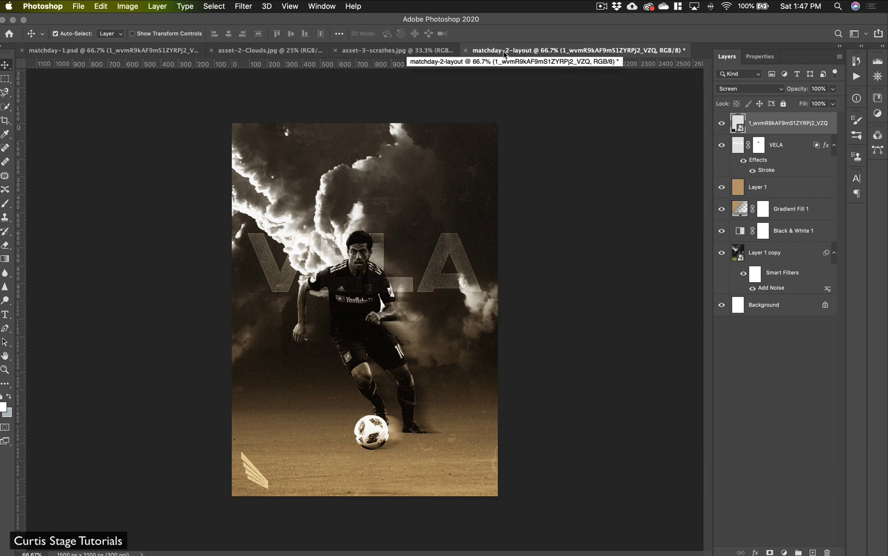
# - Save the duplicated document as matchday-2-layout.psd in the MatchDayPoster-Vela folder in Photoshop format, with layers and Maximize Compatibility on
pyautogui.click(88, 52)
pyautogui.click(569, 52)
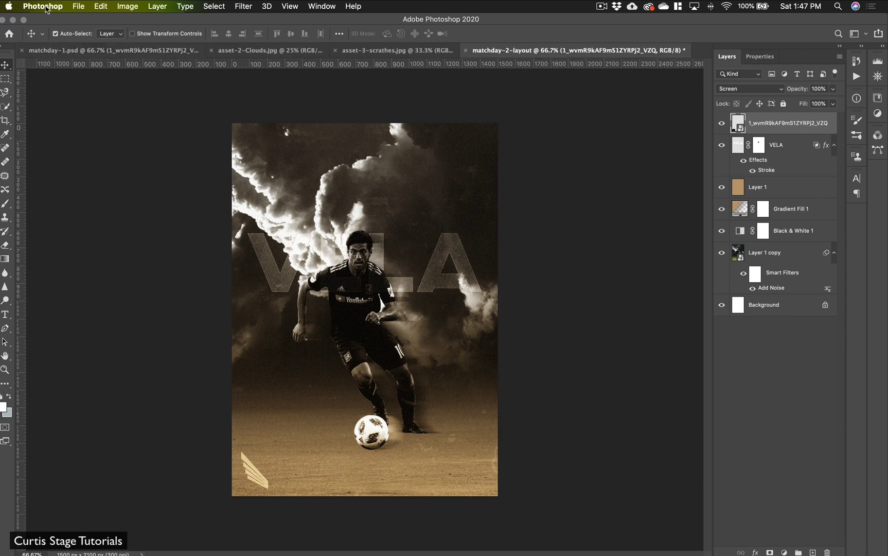
pyautogui.click(75, 7)
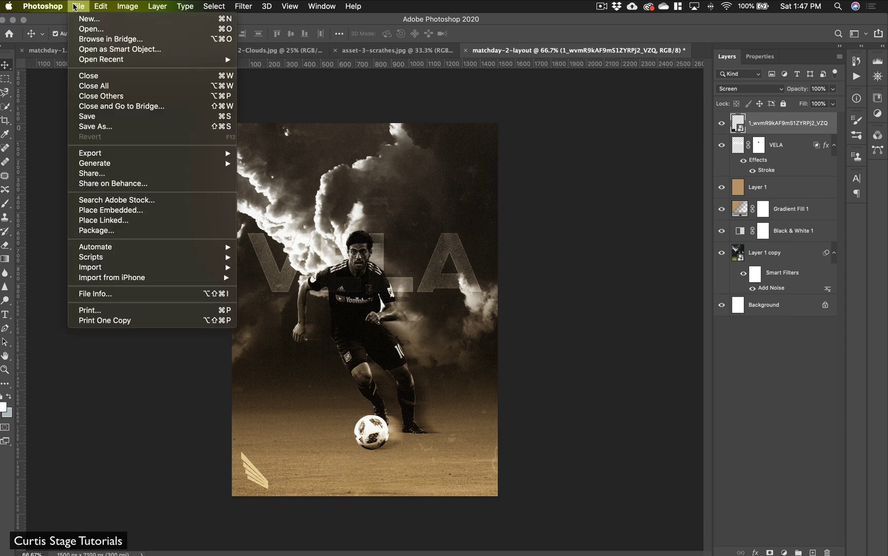
pyautogui.click(95, 126)
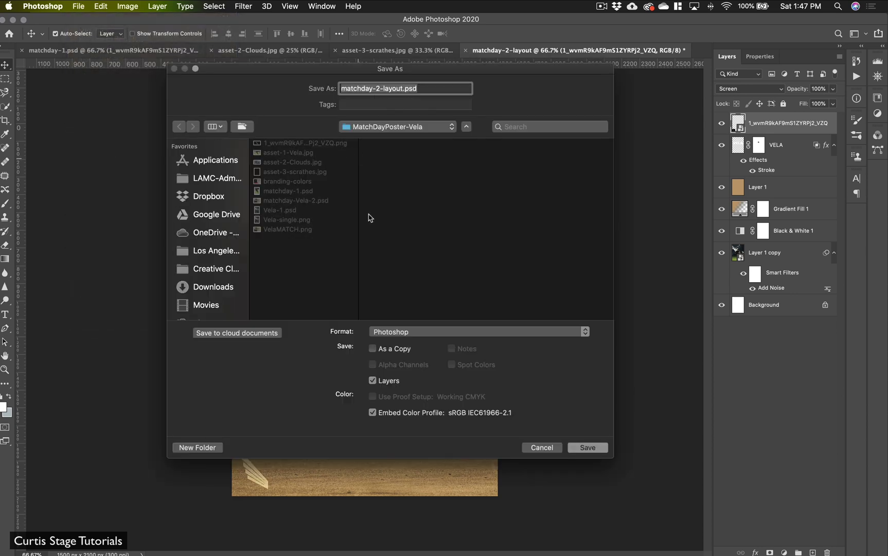
pyautogui.click(588, 447)
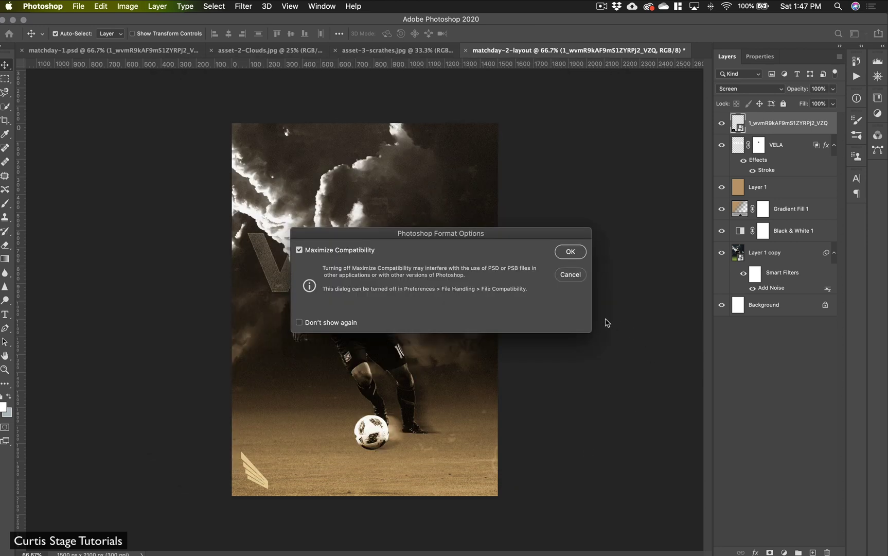
pyautogui.click(575, 250)
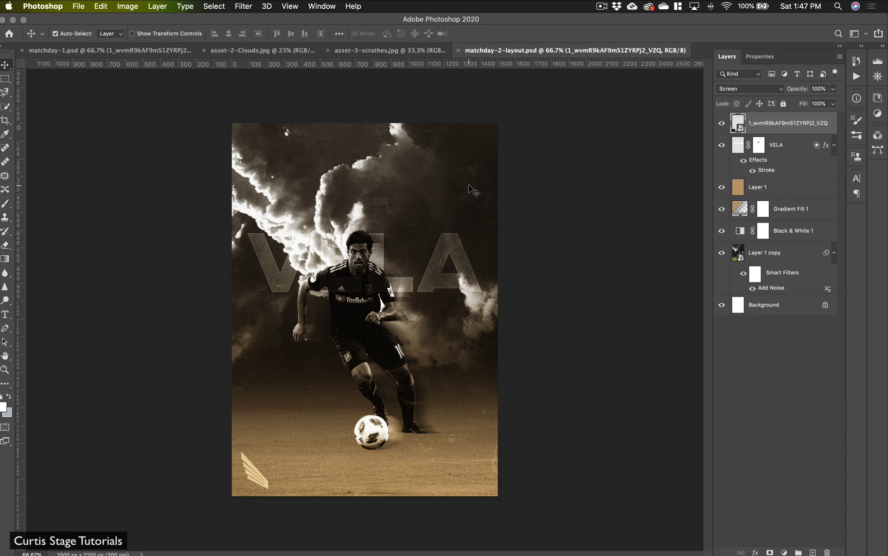
# - Check the tint effect of Layer 1 by hiding and reshowing it, and flatten the duplicated image
pyautogui.click(721, 188)
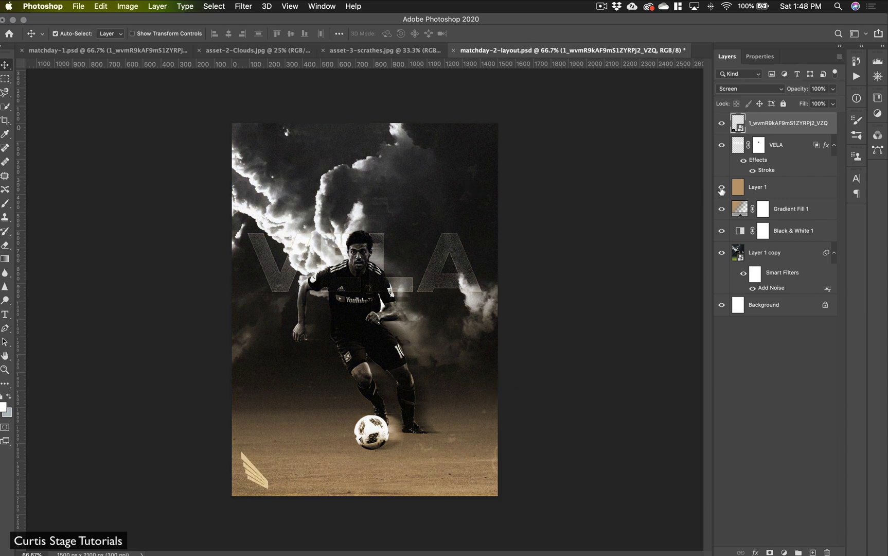
pyautogui.click(721, 188)
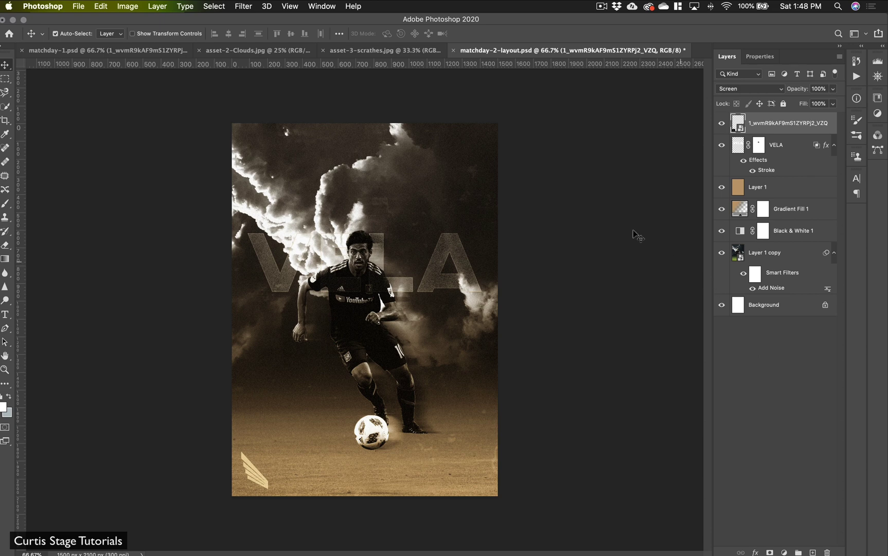
pyautogui.click(127, 6)
pyautogui.moveTo(156, 6)
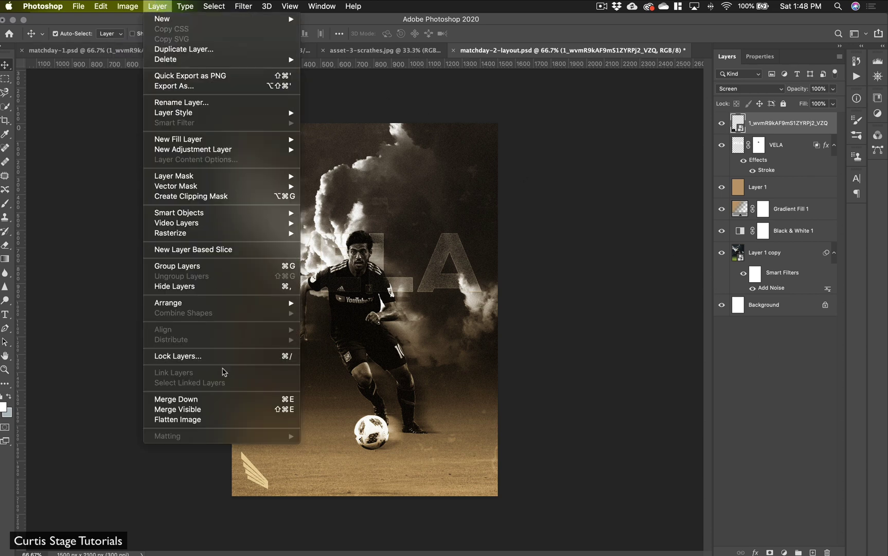
pyautogui.click(212, 419)
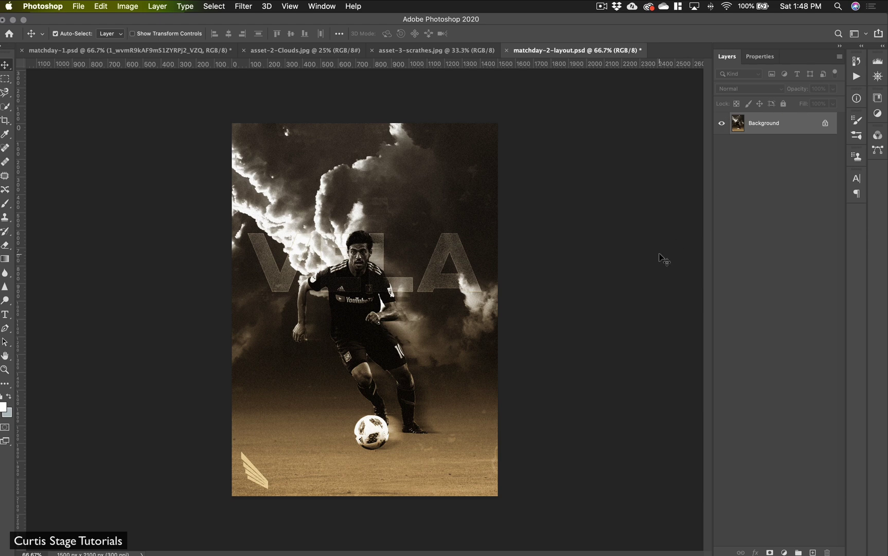
# - Set the new canvas width to 3000 pixels, anchoring the existing image at the middle left
pyautogui.click(135, 7)
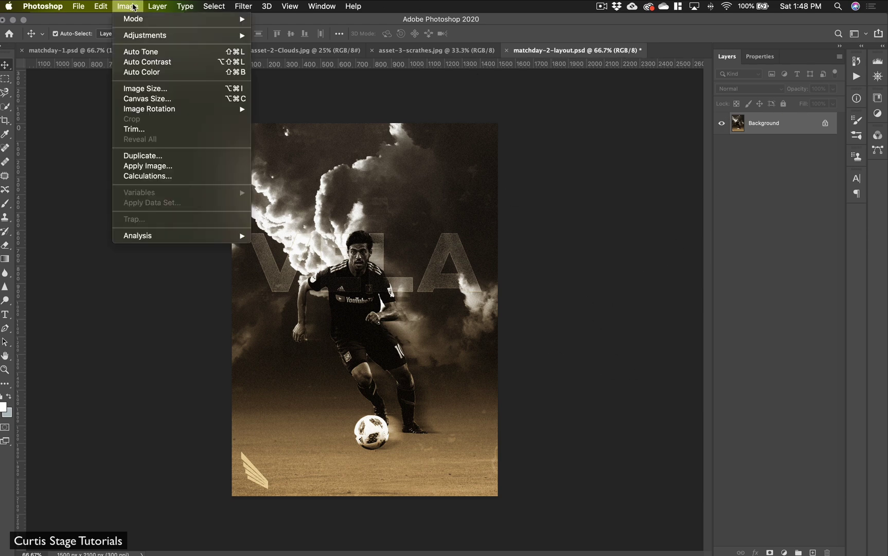
pyautogui.click(147, 98)
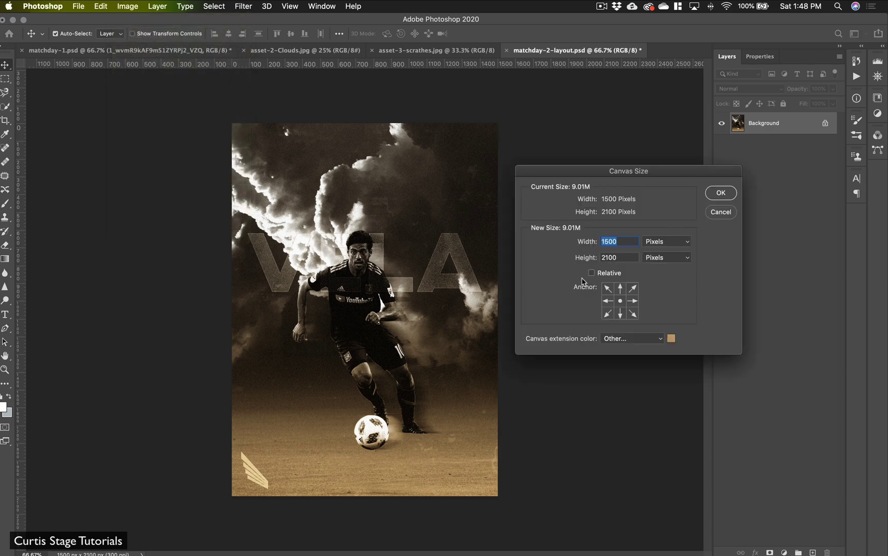
pyautogui.click(608, 302)
pyautogui.write('3000')
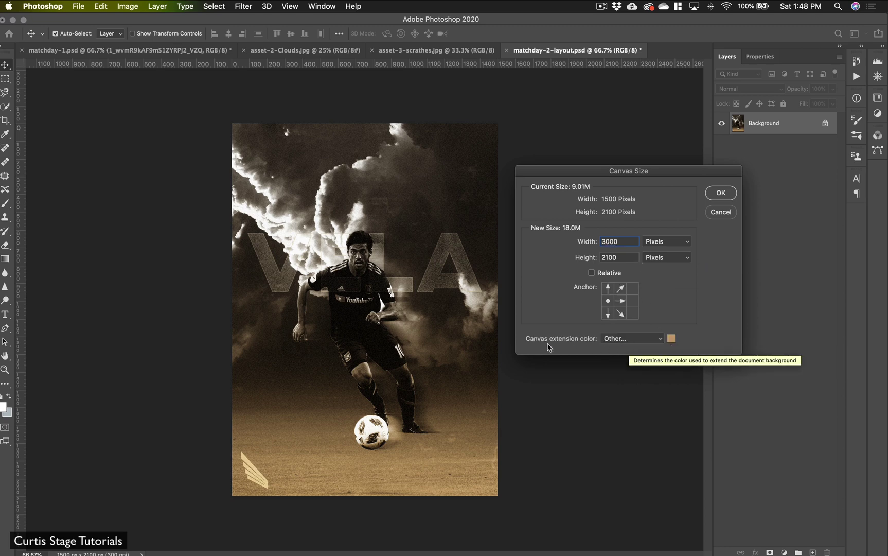
# - Use the custom gold c39e6d as the canvas extension color and apply the canvas resize
pyautogui.click(639, 342)
pyautogui.click(639, 341)
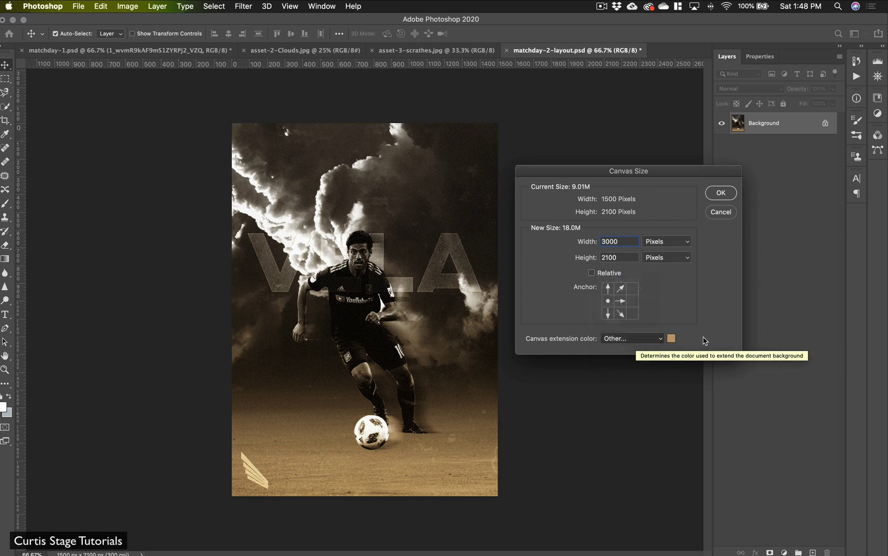
pyautogui.click(617, 344)
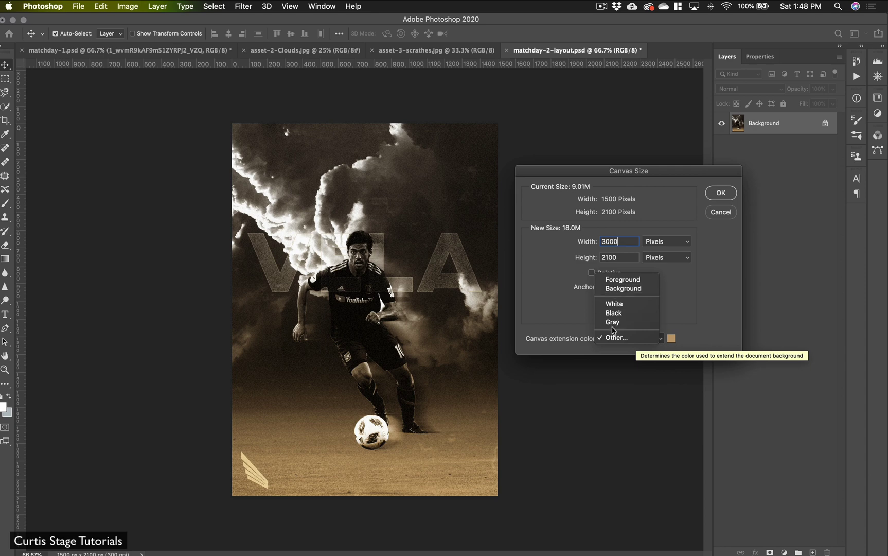
pyautogui.click(613, 338)
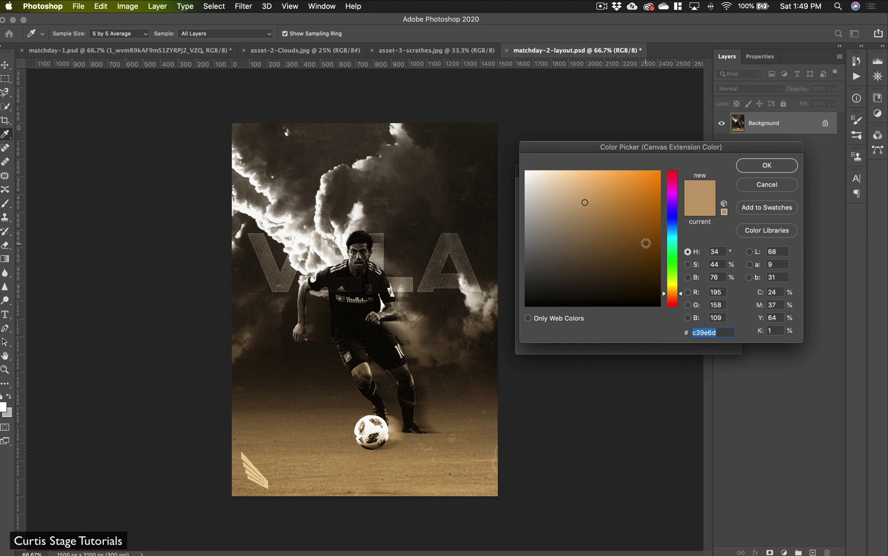
pyautogui.click(771, 166)
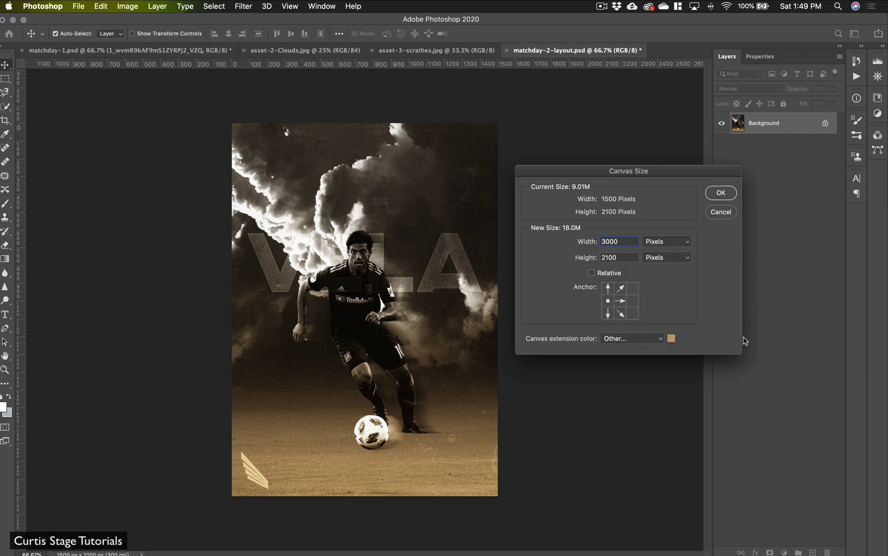
pyautogui.click(719, 194)
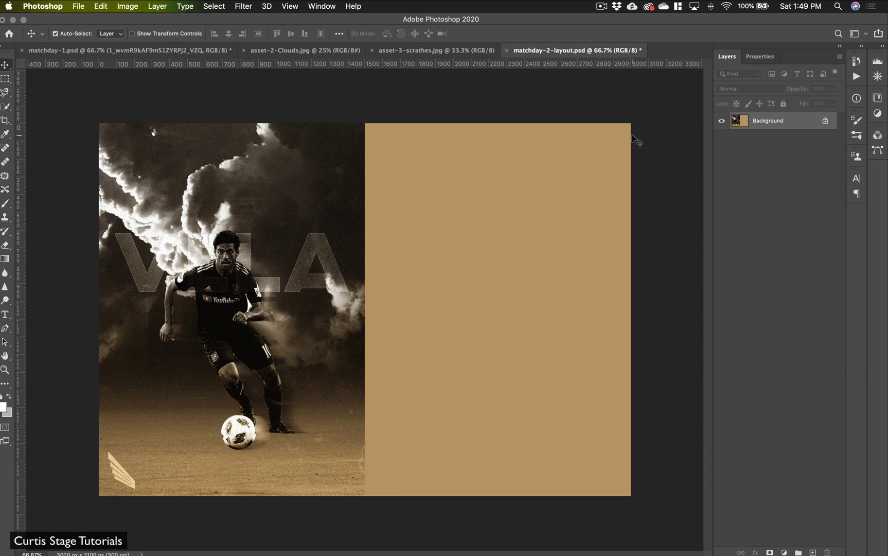
# - Uncover the Finder window and preview VelaMATCH.png to examine the text layout of its gold half
pyautogui.moveTo(729, 22); pyautogui.dragTo(602, 77)
pyautogui.hscroll(-5, 739, 232)
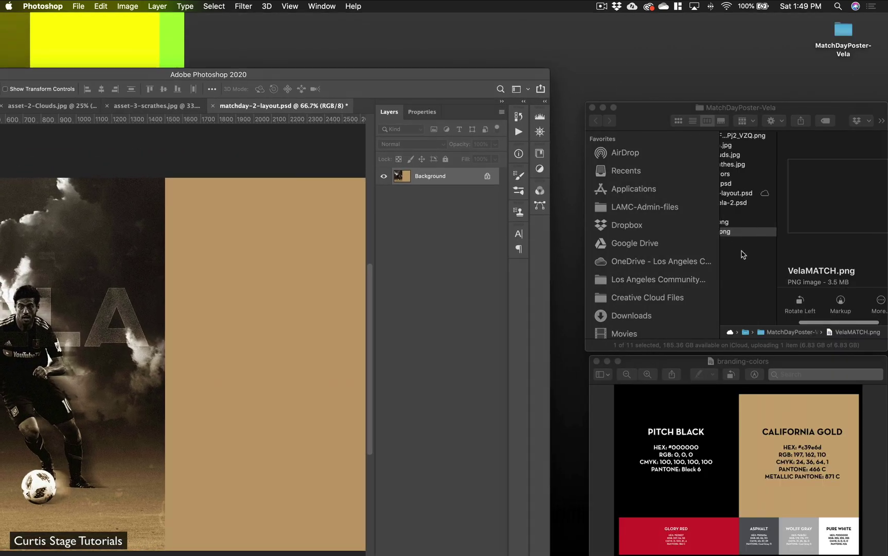
pyautogui.click(781, 233)
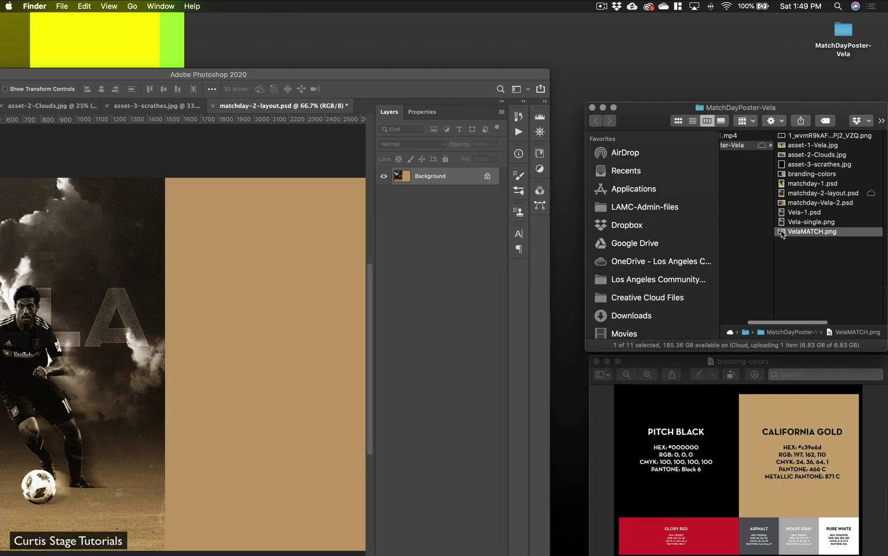
pyautogui.press('space')
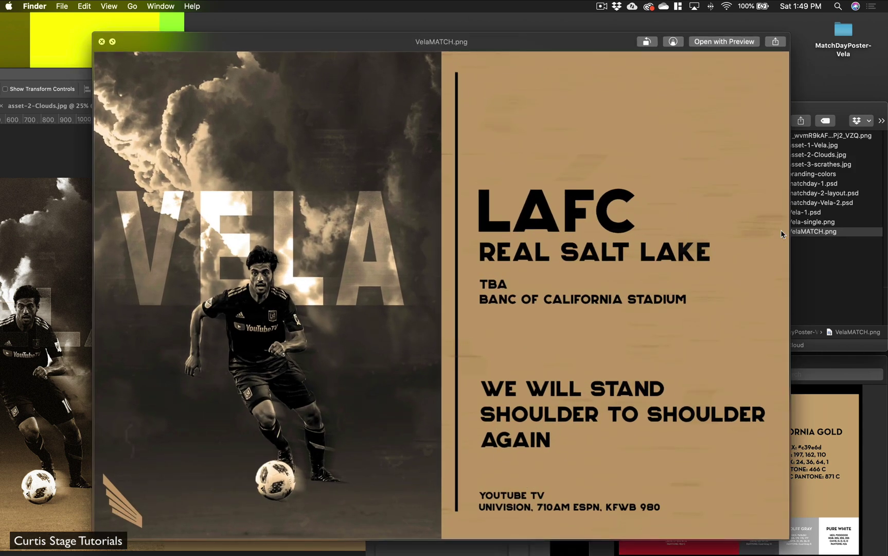
pyautogui.press('space')
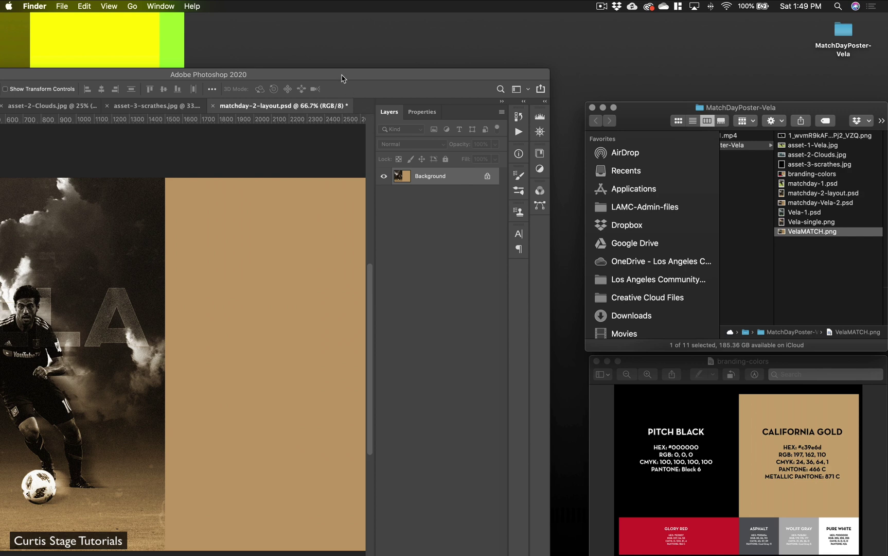
# - Return to Photoshop and enlarge its window so the whole two-panel canvas fits in view
pyautogui.click(342, 78)
pyautogui.doubleClick(470, 73)
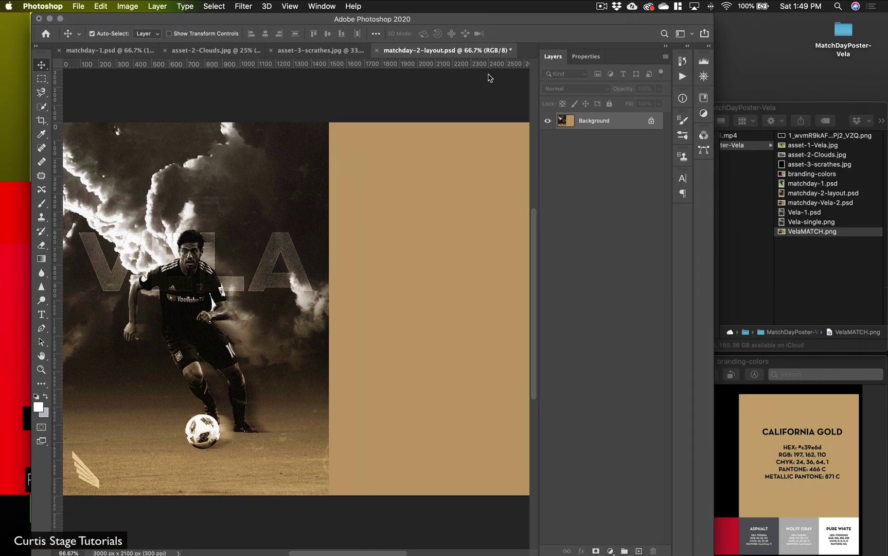
pyautogui.hscroll(5, 406, 232)
pyautogui.hscroll(-3, 408, 231)
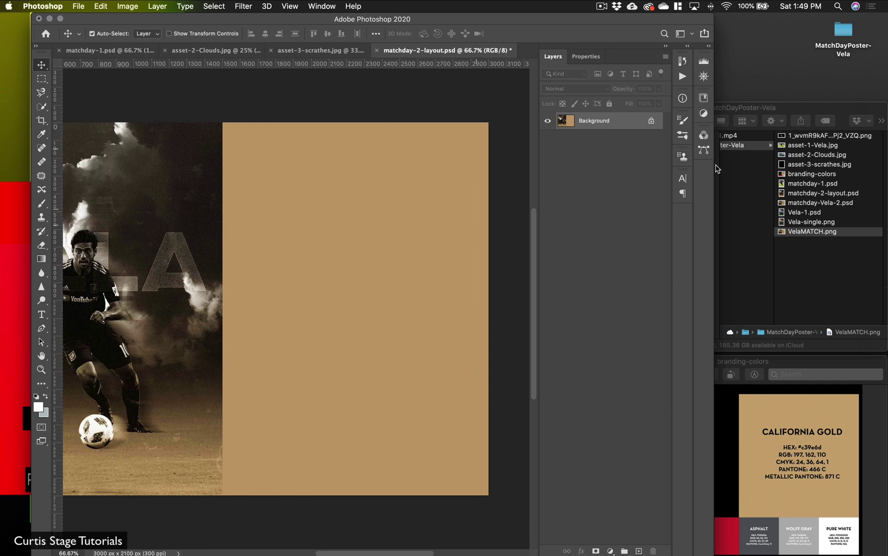
pyautogui.moveTo(714, 169); pyautogui.dragTo(882, 172)
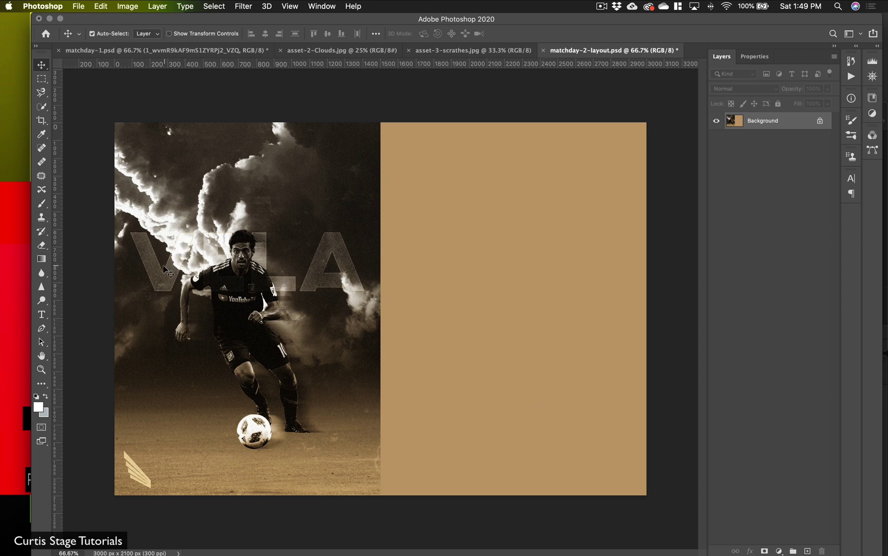
# - With the Type tool active, choose black 000000 as the text color in the color picker
pyautogui.click(43, 314)
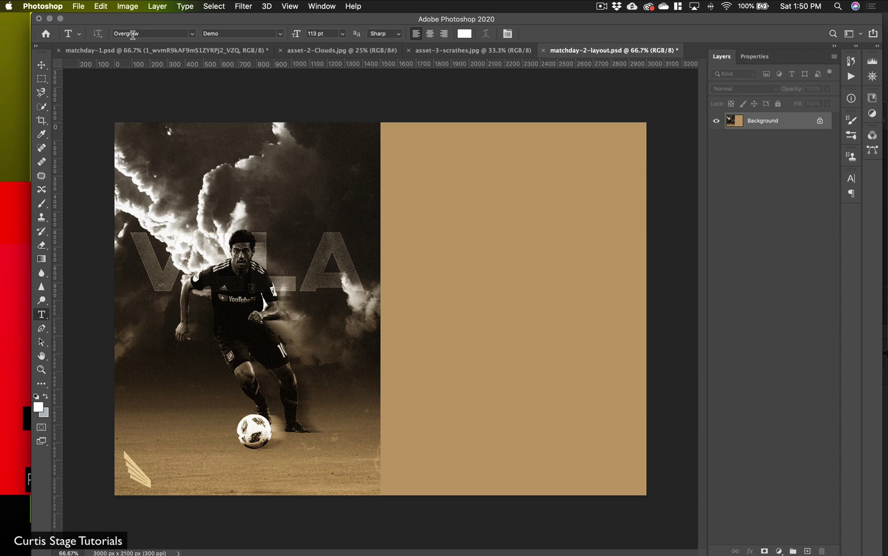
pyautogui.click(464, 34)
pyautogui.moveTo(533, 204); pyautogui.dragTo(520, 353)
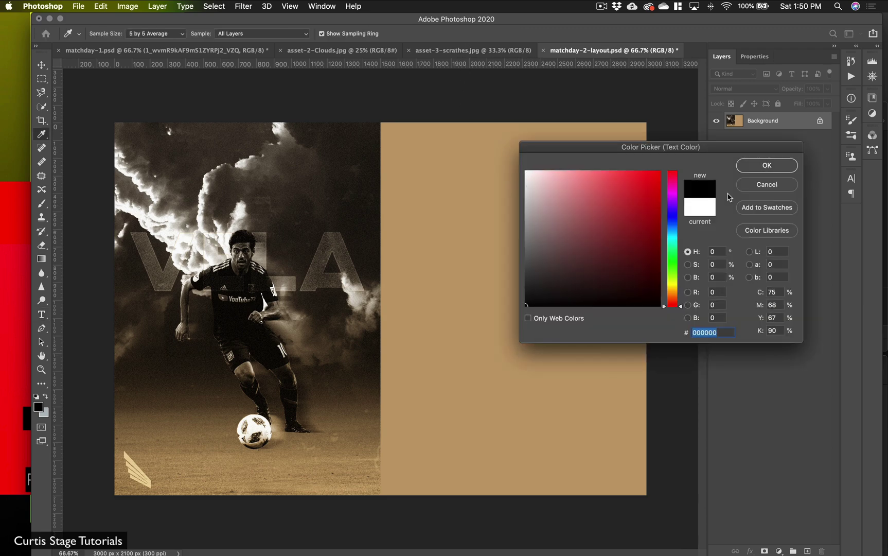
pyautogui.moveTo(611, 152); pyautogui.dragTo(513, 117)
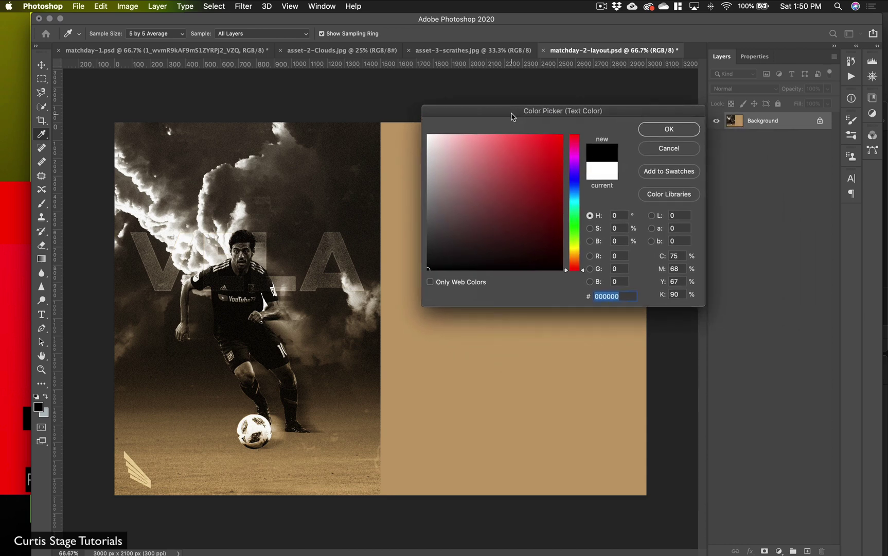
# - Switch to the branding-colors document in Preview and place it over the canvas to examine the brand color codes
pyautogui.moveTo(814, 20); pyautogui.dragTo(703, 29)
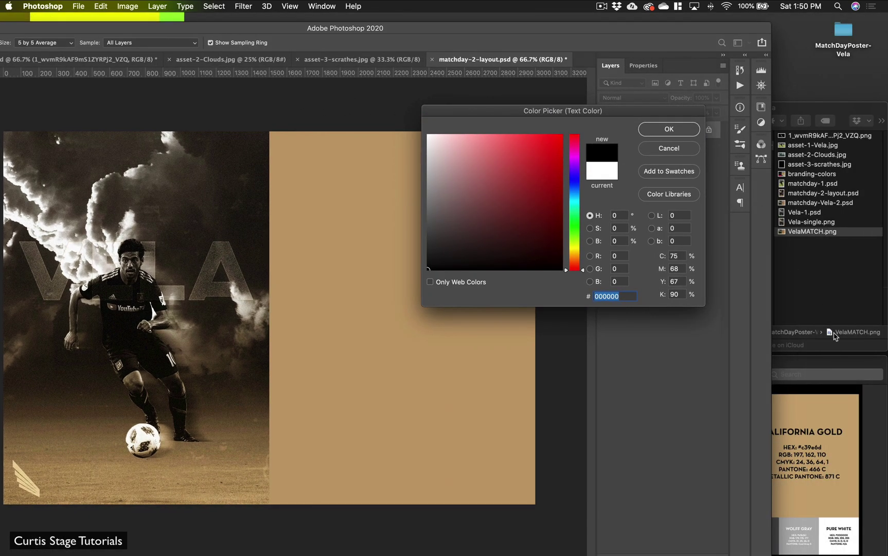
pyautogui.click(834, 384)
pyautogui.moveTo(777, 363); pyautogui.dragTo(600, 194)
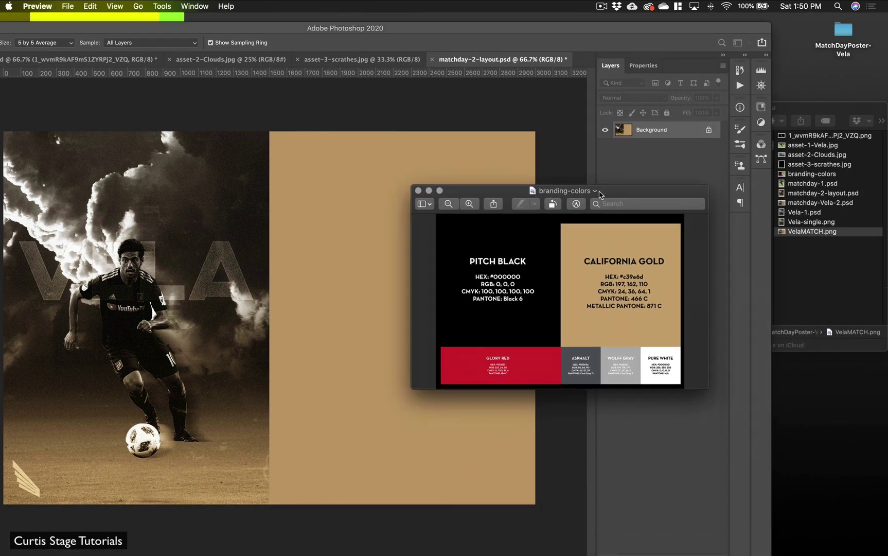
# - Enlarge and recenter the branding-colors document to examine the secondary color codes, and minimize its window
pyautogui.moveTo(709, 392); pyautogui.dragTo(698, 522)
pyautogui.moveTo(604, 200); pyautogui.dragTo(412, 123)
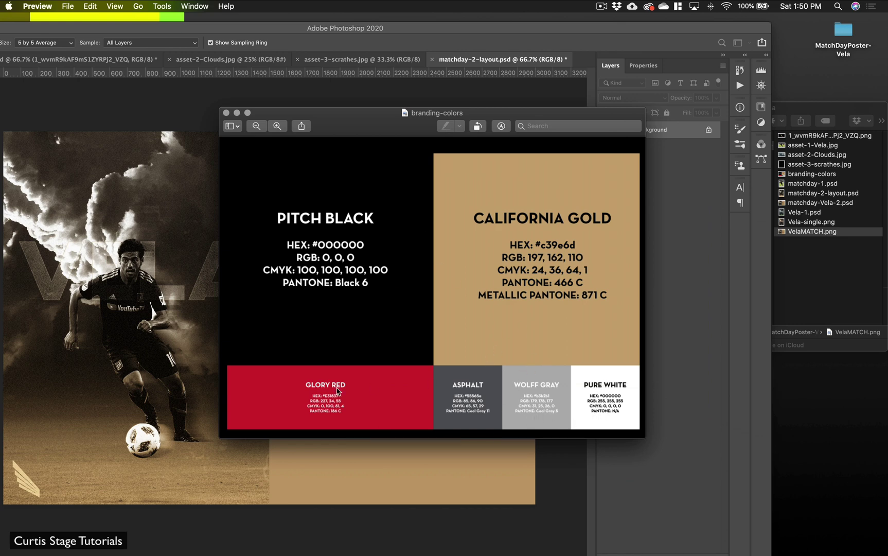
pyautogui.click(237, 114)
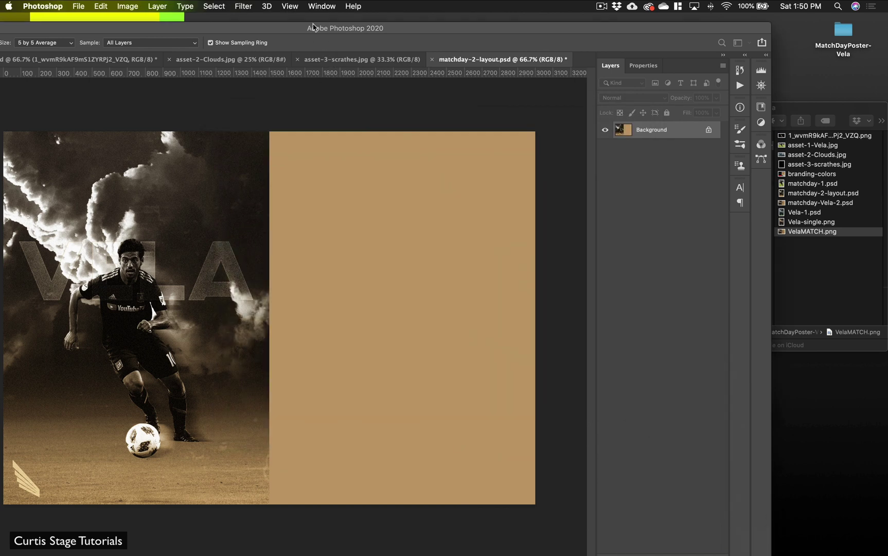
# - Bring the whole Photoshop window back into view and confirm black 000000 as the text color
pyautogui.moveTo(396, 29); pyautogui.dragTo(514, 24)
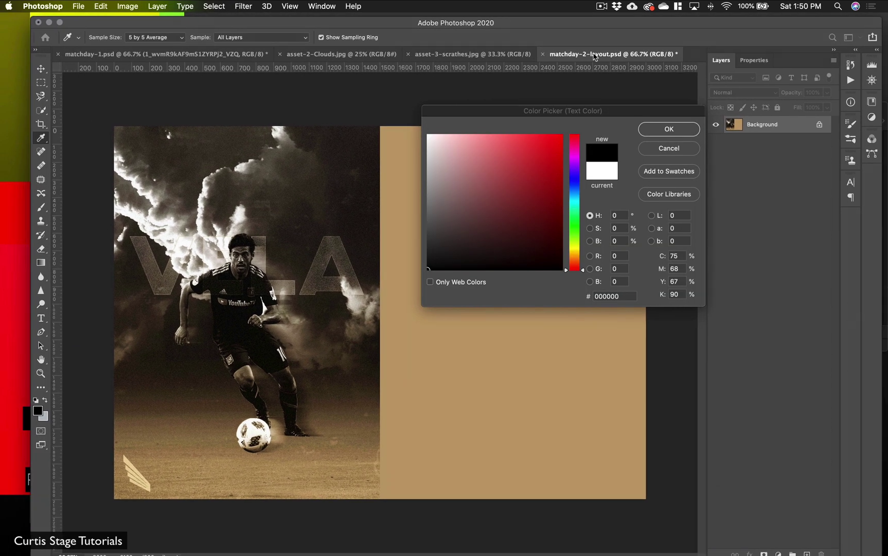
pyautogui.click(667, 132)
pyautogui.click(668, 130)
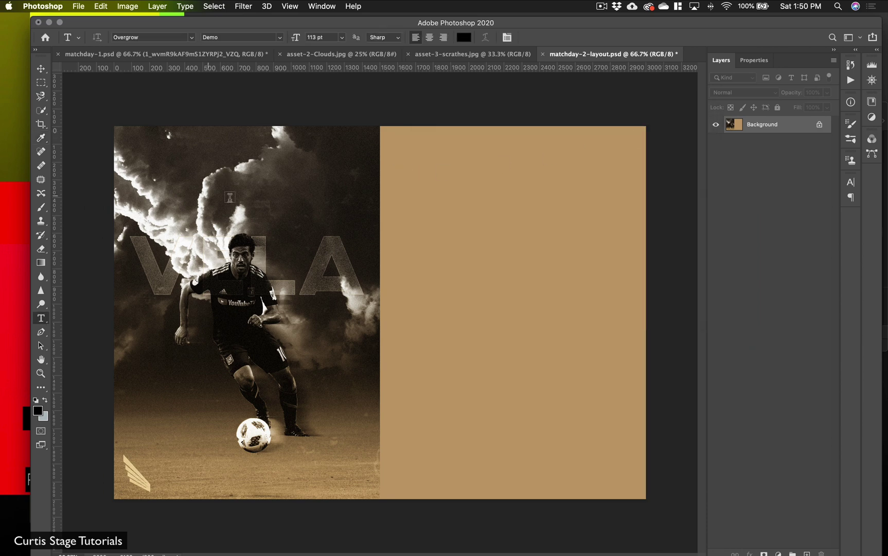
# - Add the text SHOULDER across the upper part of the gold panel and set its size to 51 pt
pyautogui.click(426, 169)
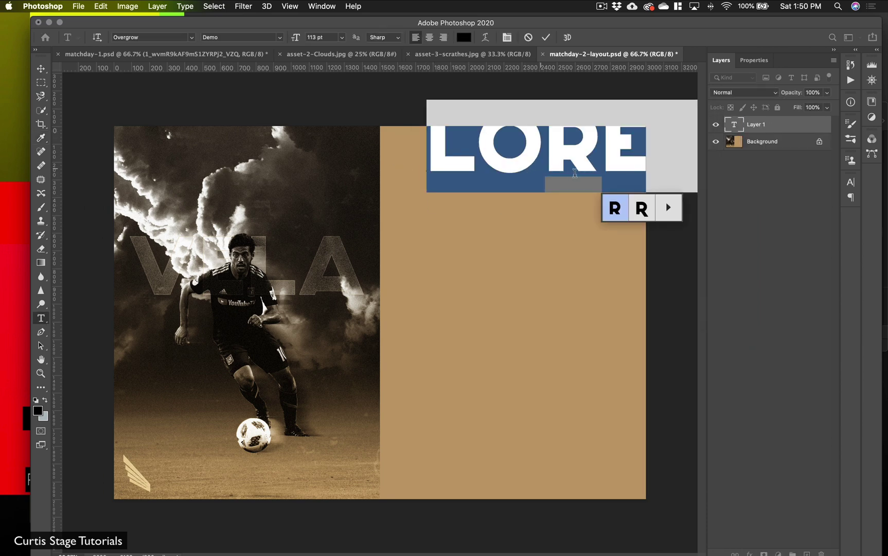
pyautogui.write('SHOU')
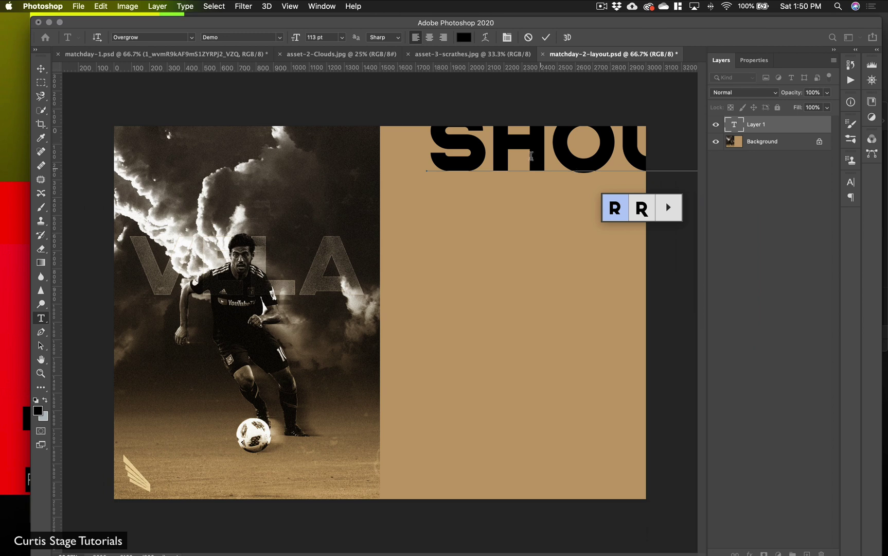
pyautogui.moveTo(428, 152); pyautogui.dragTo(680, 154)
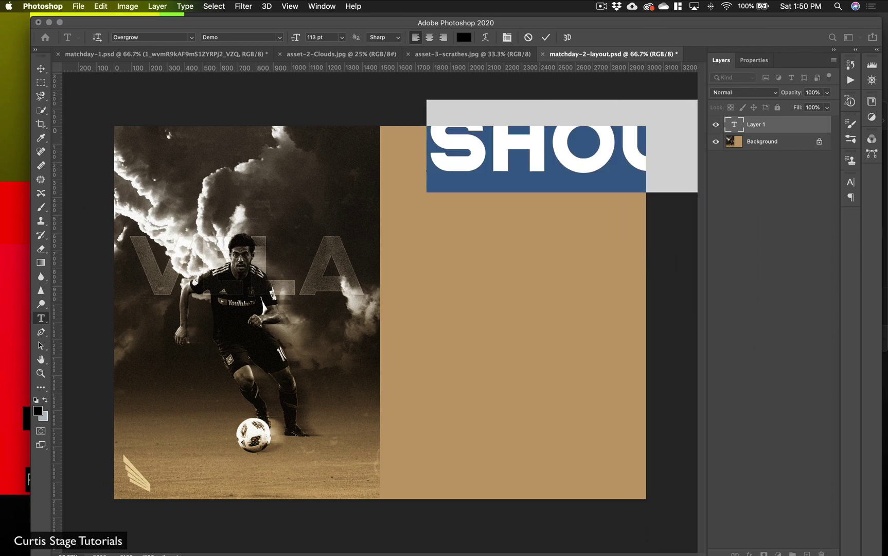
pyautogui.moveTo(295, 37); pyautogui.dragTo(260, 43)
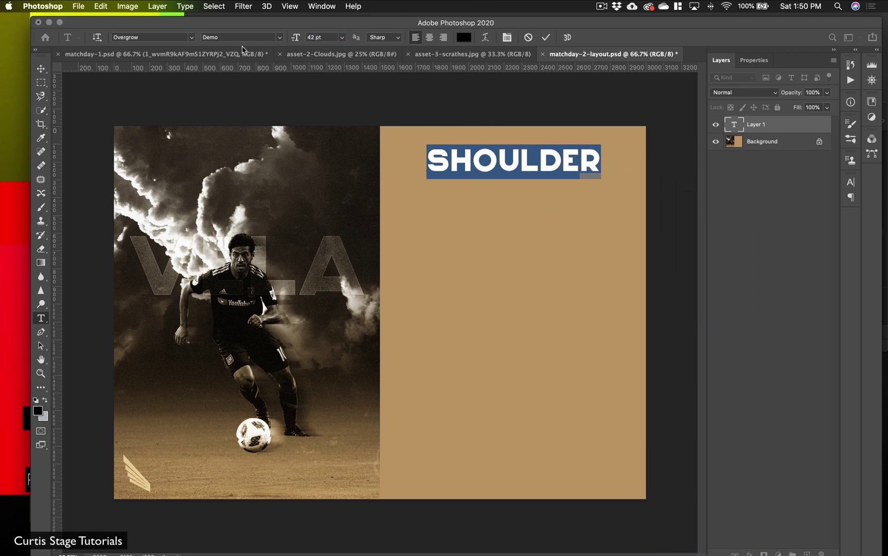
pyautogui.moveTo(294, 42); pyautogui.dragTo(300, 42)
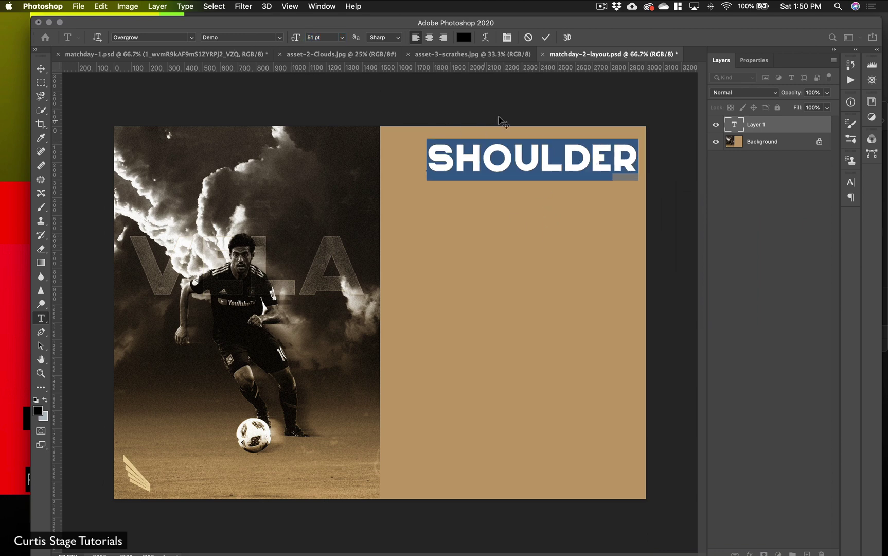
# - Commit the text and move SHOULDER close to the gold panel's left edge, leaving a small margin at the top
pyautogui.click(41, 69)
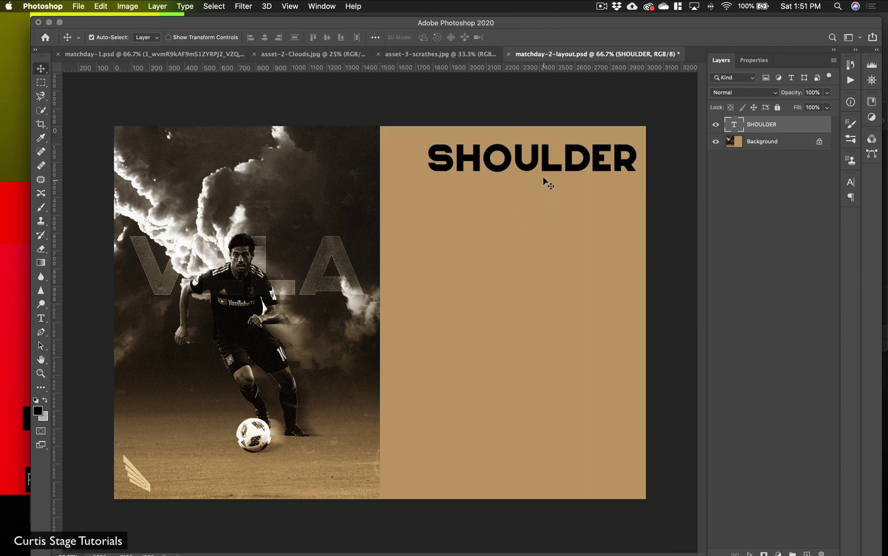
pyautogui.moveTo(544, 171); pyautogui.dragTo(523, 166)
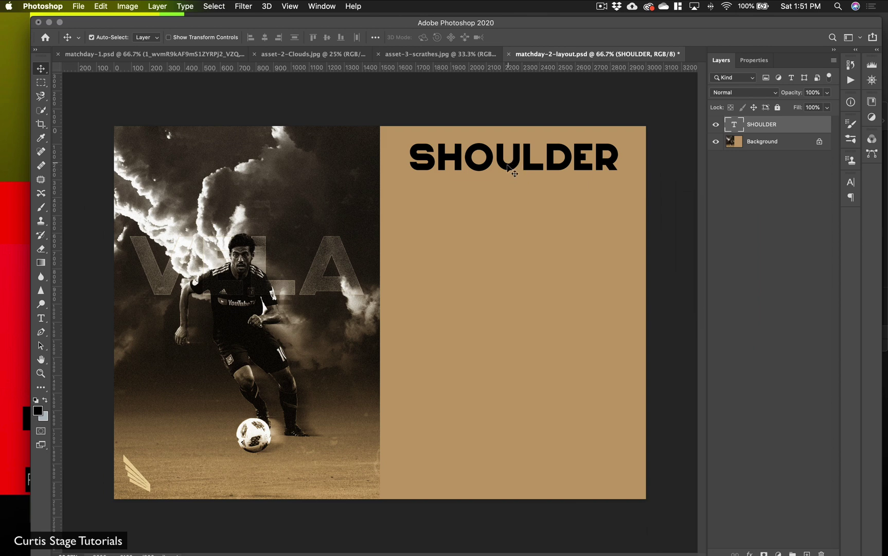
pyautogui.moveTo(533, 159); pyautogui.dragTo(515, 159)
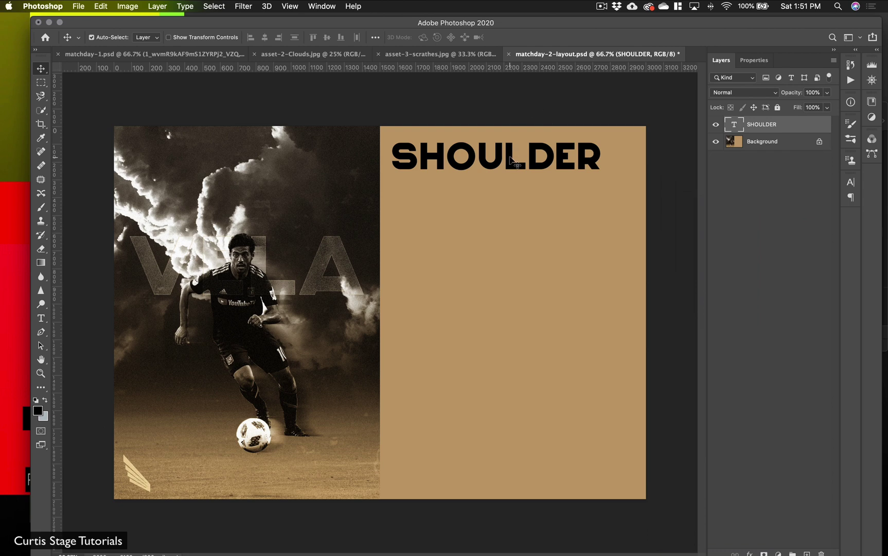
# - Append TO at 33 pt directly after SHOULDER, with no space between the words, and commit the text
pyautogui.doubleClick(557, 164)
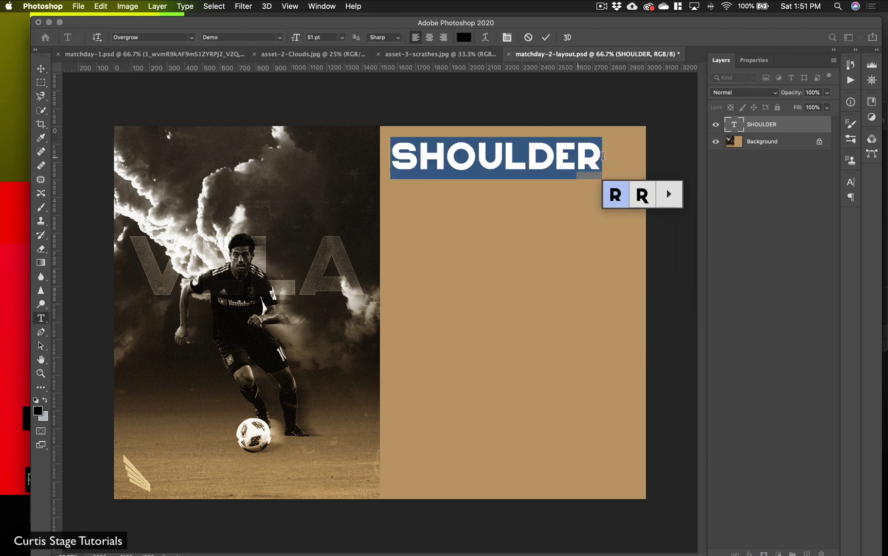
pyautogui.click(568, 157)
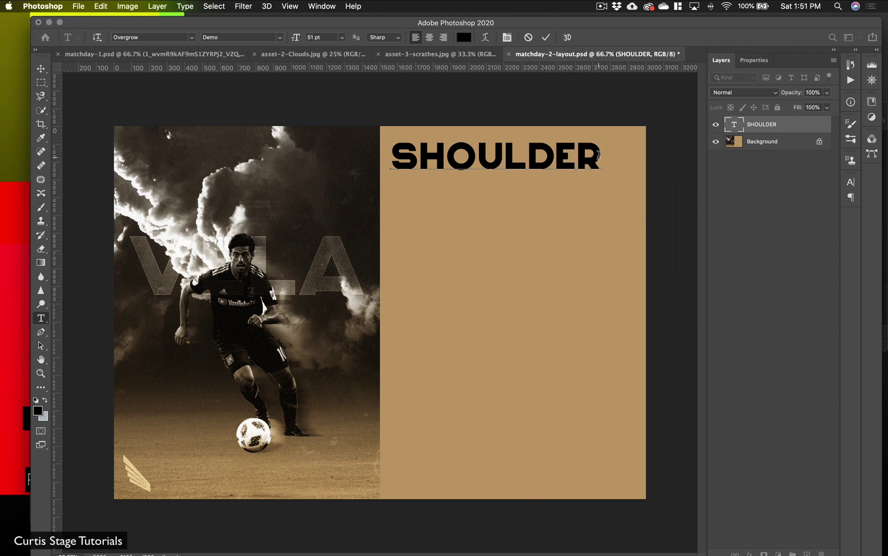
pyautogui.write('T')
pyautogui.moveTo(626, 157); pyautogui.dragTo(678, 154)
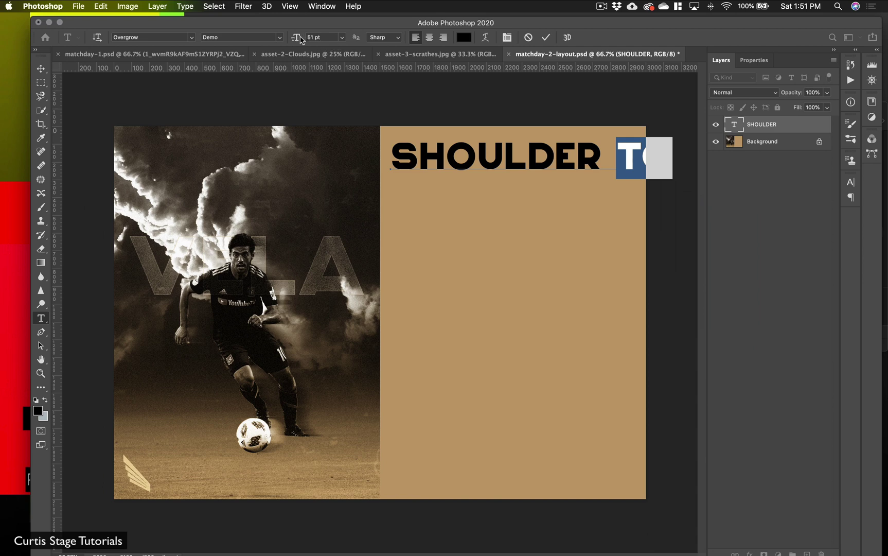
pyautogui.moveTo(301, 40); pyautogui.dragTo(289, 41)
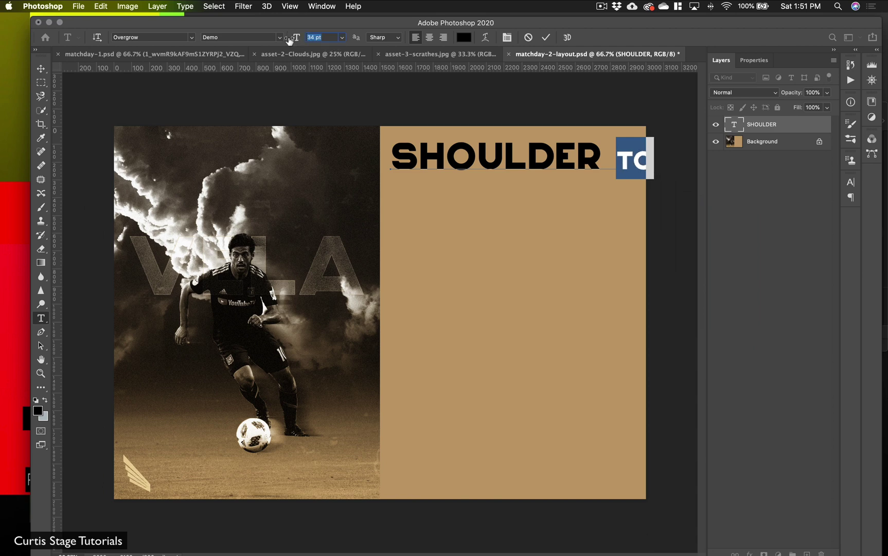
pyautogui.click(629, 155)
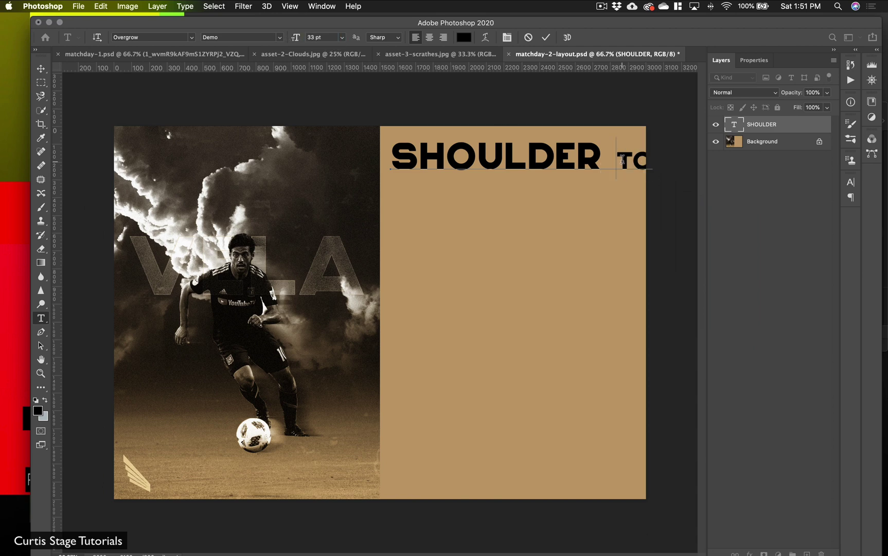
pyautogui.press('BackSpace')
pyautogui.click(546, 37)
# - Duplicate the SHOULDER TO line directly below the original and align its left edge with the first line
pyautogui.press('v')
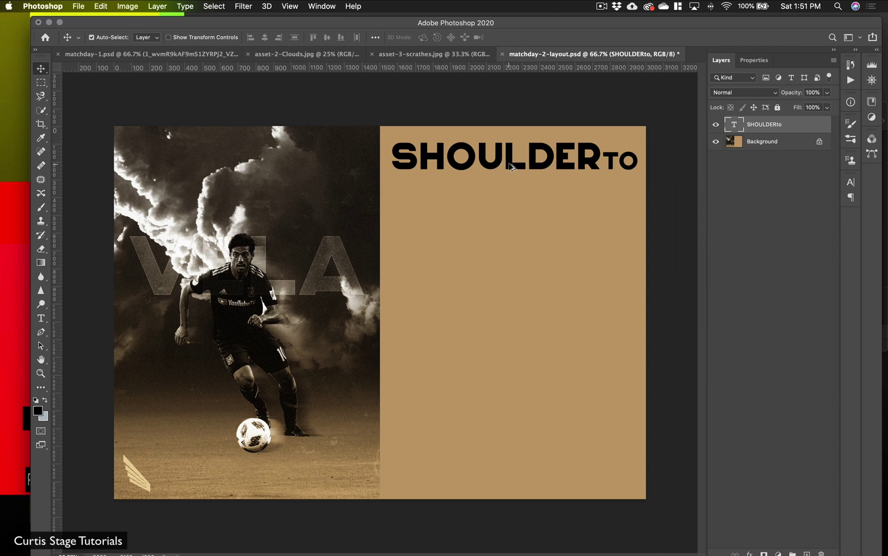
pyautogui.keyDown('alt'); pyautogui.moveTo(514, 167); pyautogui.dragTo(507, 198); pyautogui.keyUp('alt')
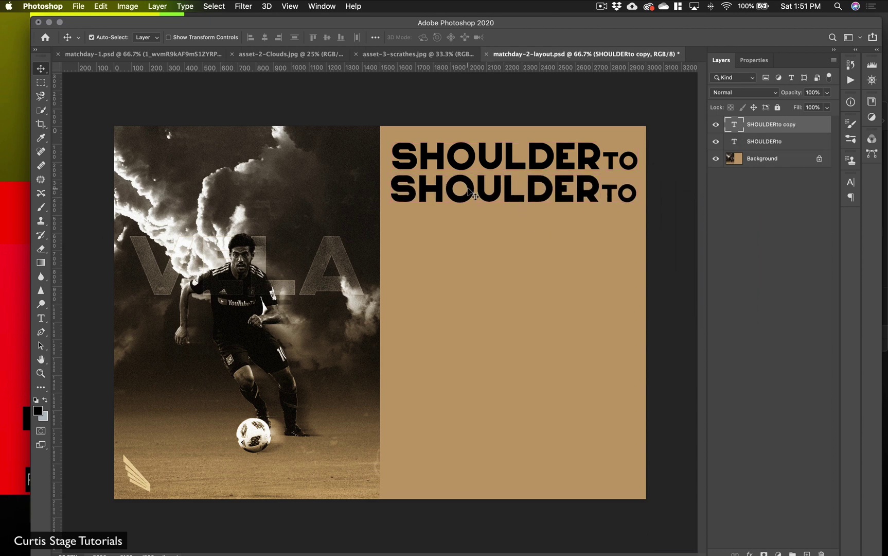
pyautogui.moveTo(476, 191); pyautogui.dragTo(479, 191)
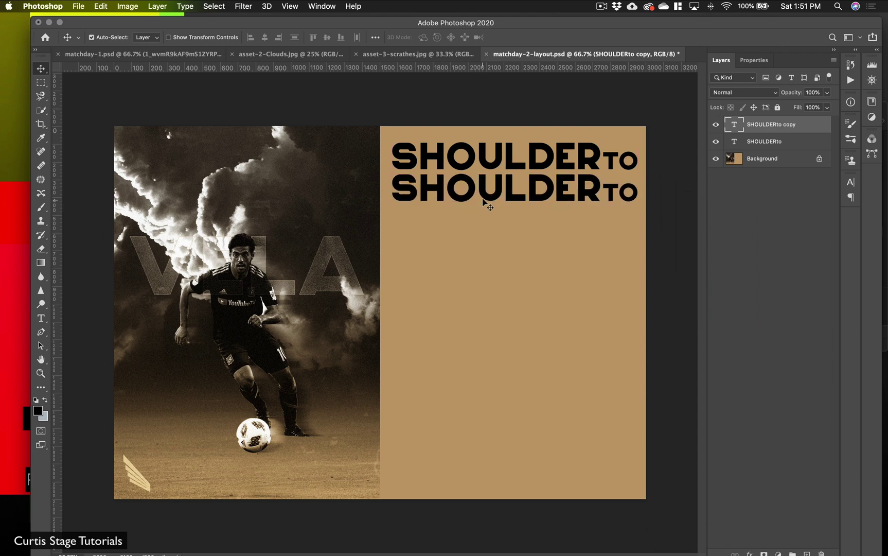
# - Delete TO from the second line so it reads only SHOULDER, and commit the text
pyautogui.doubleClick(623, 192)
pyautogui.click(634, 199)
pyautogui.press('BackSpace')
pyautogui.press('BackSpace')
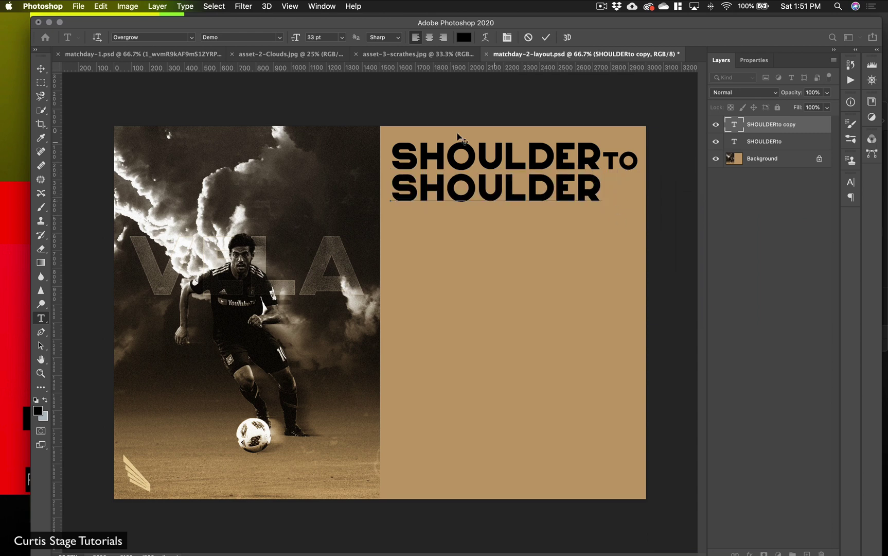
pyautogui.click(40, 69)
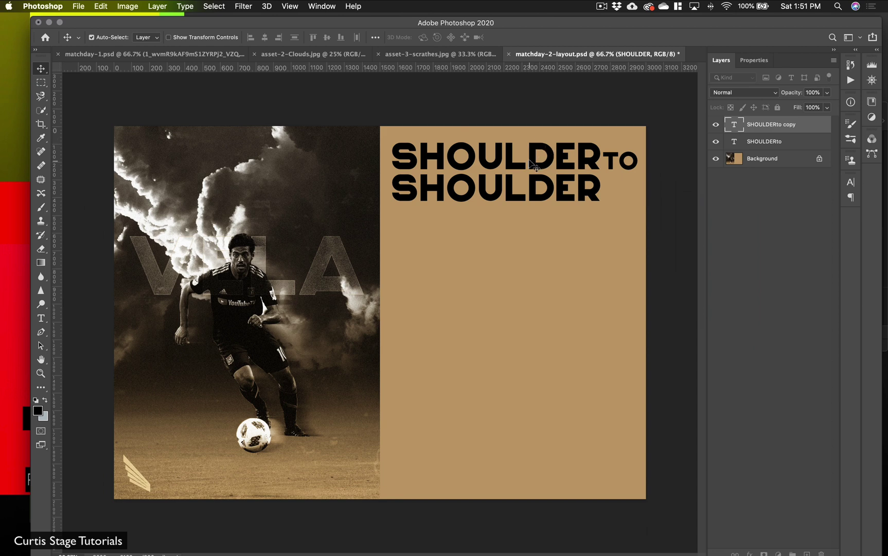
# - Duplicate the first SHOULDER TO line as a left-aligned third line below the second one
pyautogui.click(513, 167)
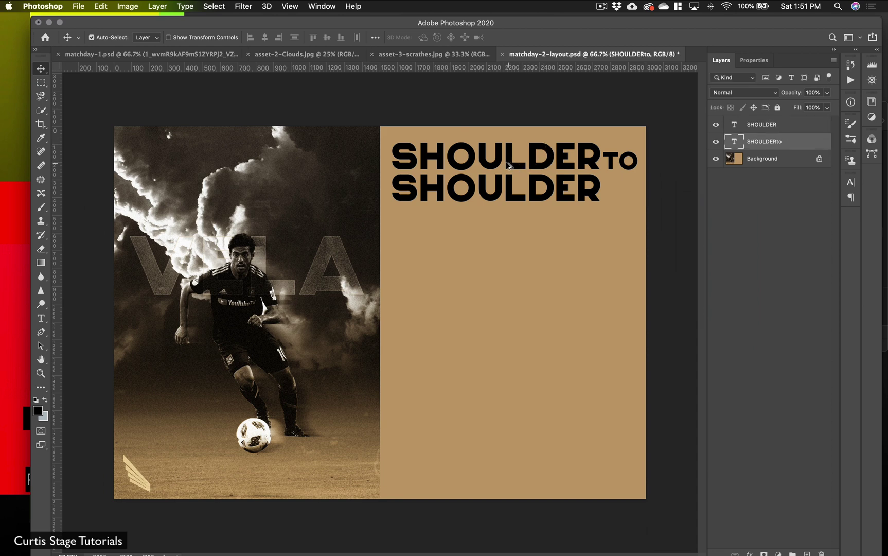
pyautogui.moveTo(508, 165); pyautogui.dragTo(506, 227)
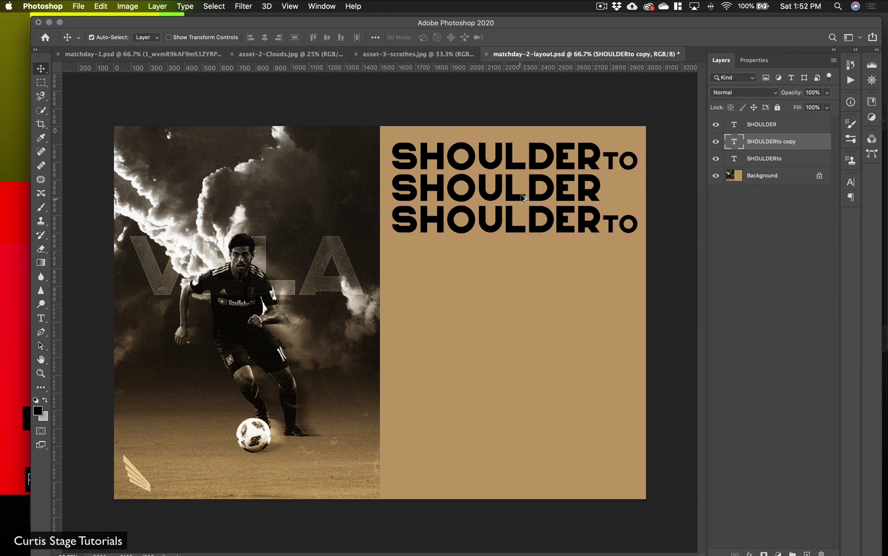
pyautogui.click(290, 6)
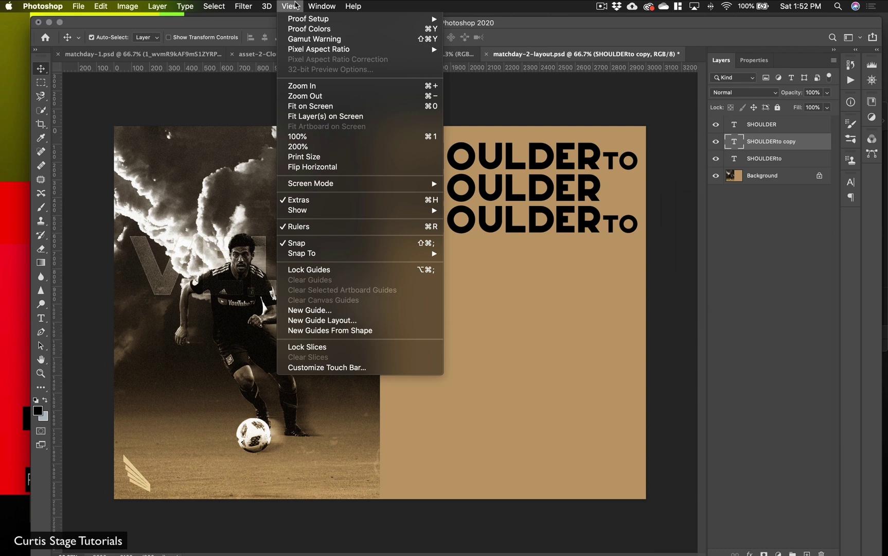
pyautogui.moveTo(325, 213)
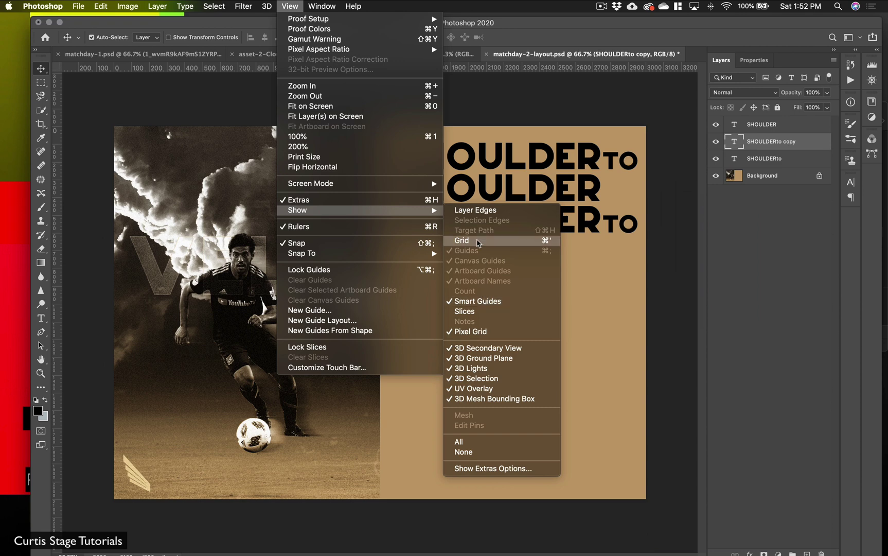
pyautogui.click(506, 97)
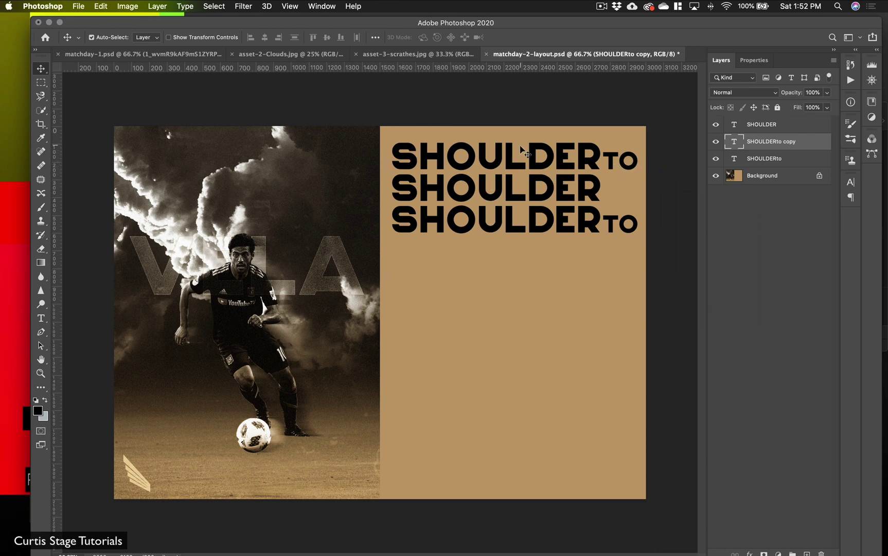
# - Duplicate the second line, SHOULDER, as a left-aligned fourth line below the third one
pyautogui.click(507, 191)
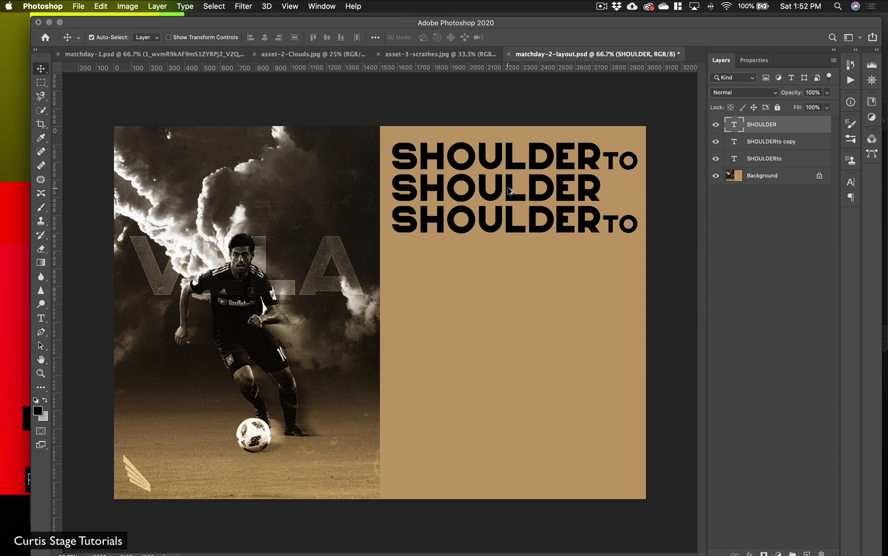
pyautogui.moveTo(509, 191); pyautogui.dragTo(509, 253)
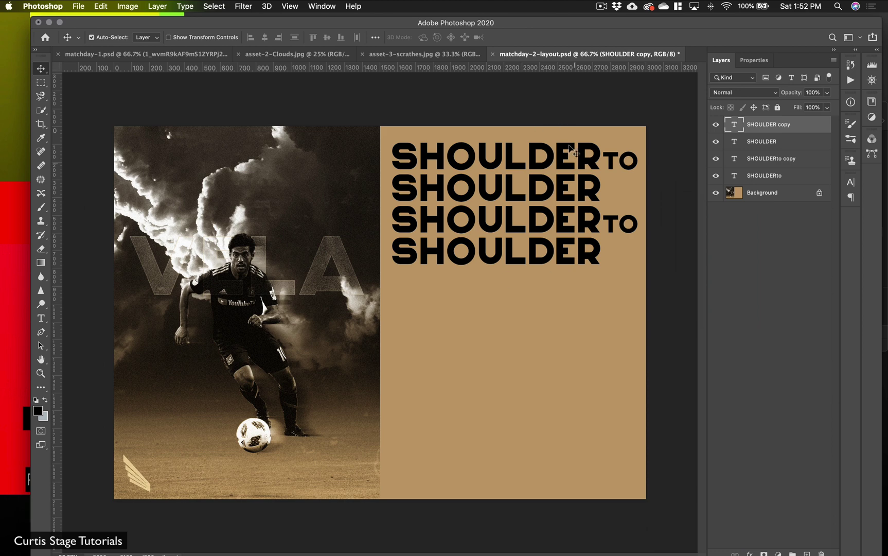
# - Select all four text lines and duplicate them as an evenly spaced block directly below, making eight lines
pyautogui.click(537, 156)
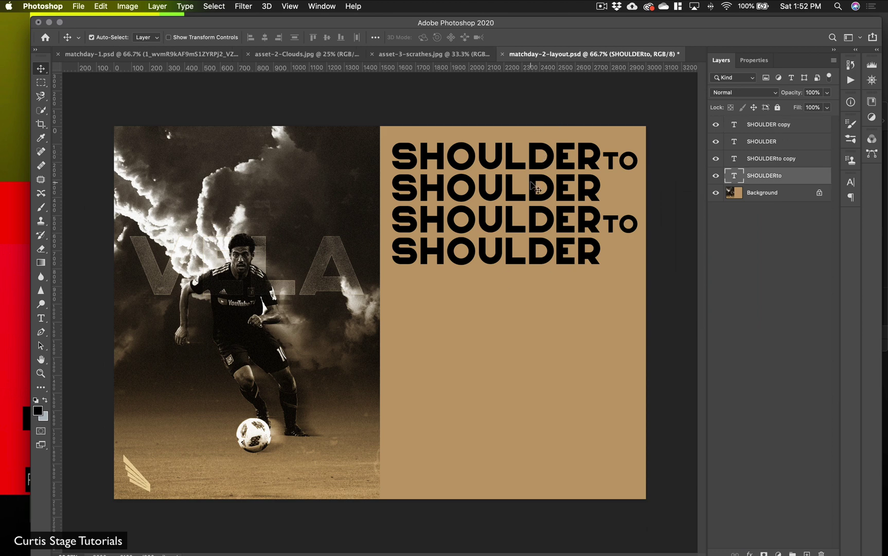
pyautogui.keyDown('shift'); pyautogui.click(535, 191); pyautogui.keyUp('shift')
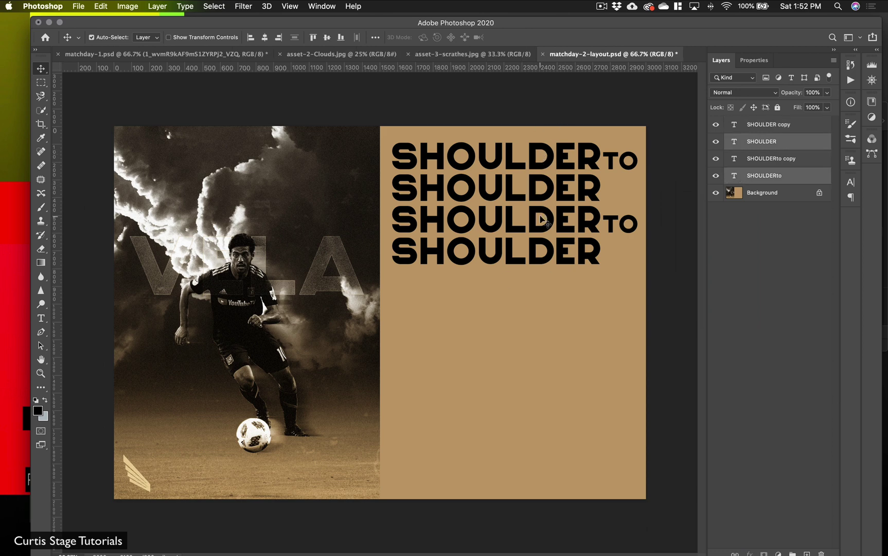
pyautogui.keyDown('shift'); pyautogui.click(545, 222); pyautogui.keyUp('shift')
pyautogui.keyDown('shift'); pyautogui.click(542, 250); pyautogui.keyUp('shift')
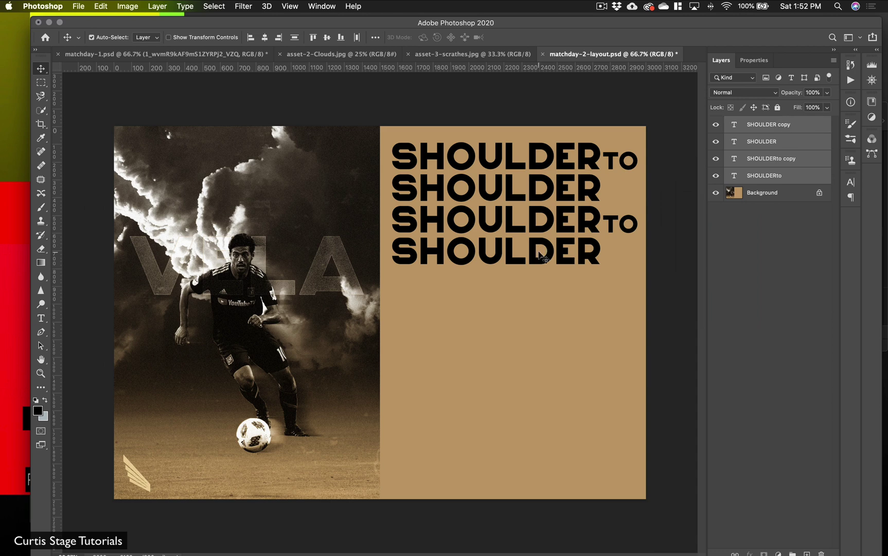
pyautogui.moveTo(530, 255); pyautogui.dragTo(530, 384)
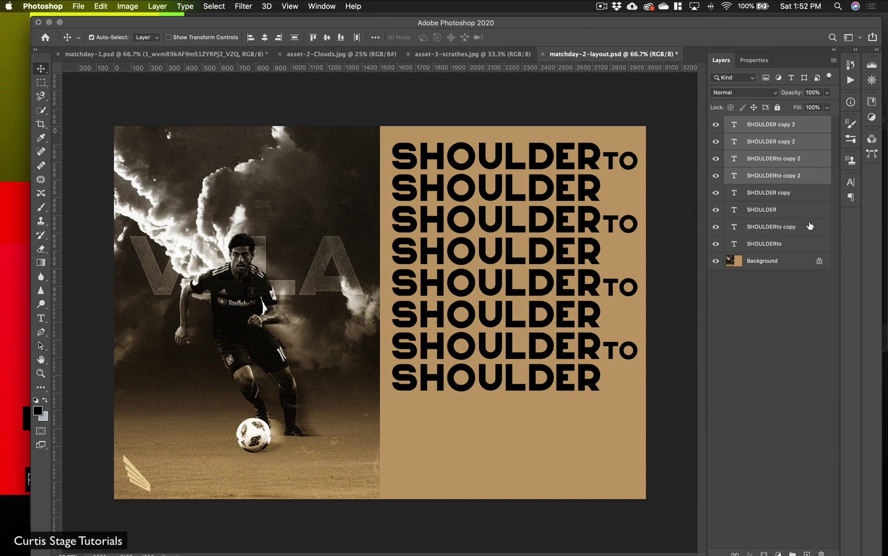
# - Move all eight SHOULDER TO SHOULDER text lines down near the gold panel's lower edge, and hide their layers
pyautogui.keyDown('shift'); pyautogui.click(790, 244); pyautogui.keyUp('shift')
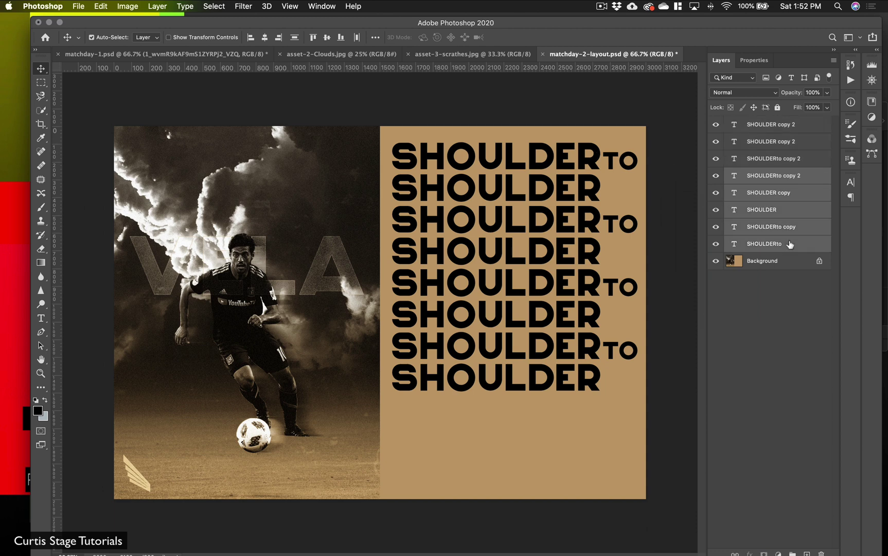
pyautogui.click(785, 126)
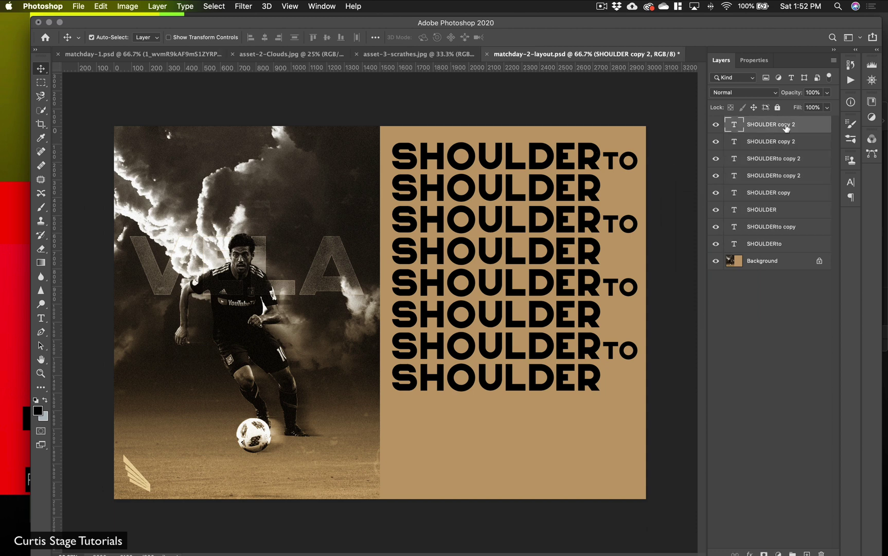
pyautogui.keyDown('shift'); pyautogui.click(797, 246); pyautogui.keyUp('shift')
pyautogui.moveTo(510, 269); pyautogui.dragTo(511, 356)
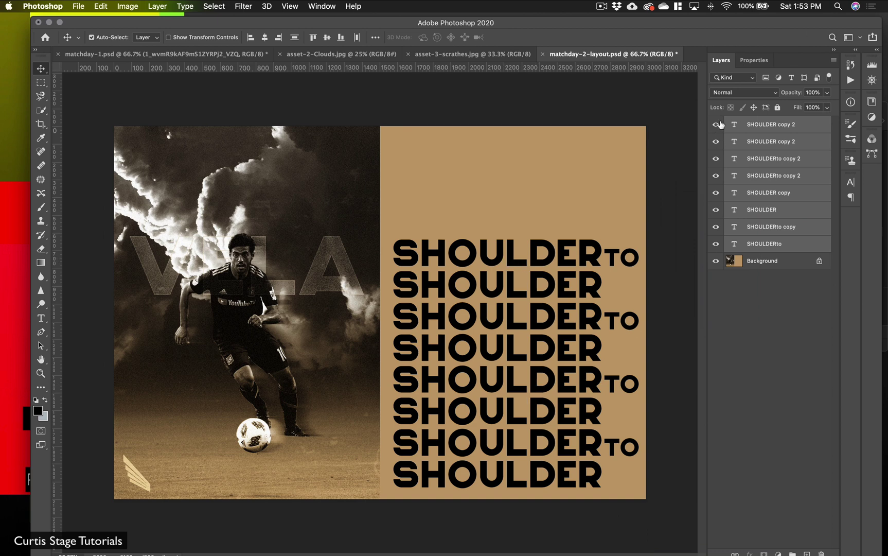
pyautogui.moveTo(716, 125); pyautogui.dragTo(717, 242)
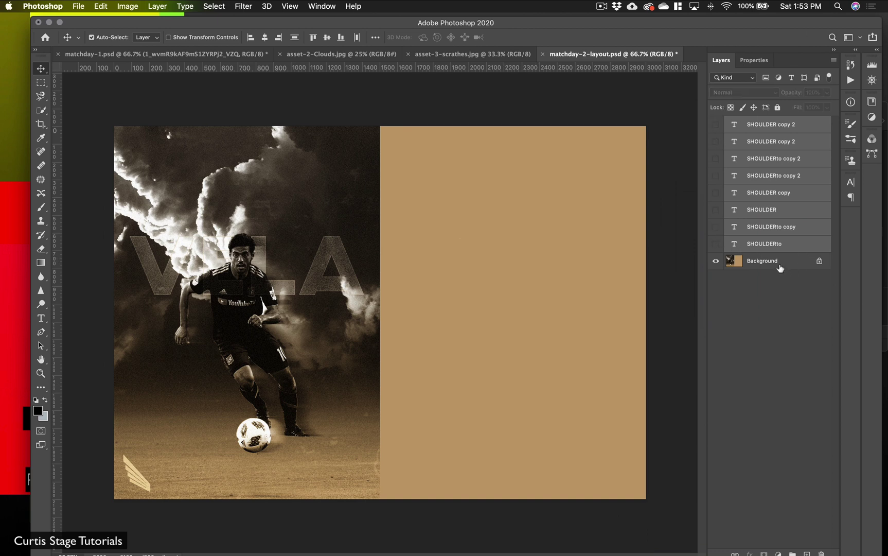
pyautogui.click(775, 289)
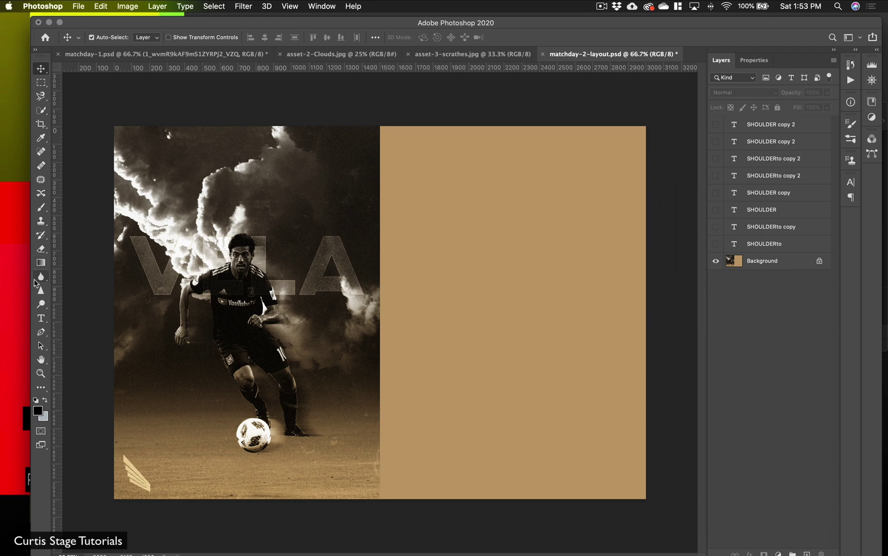
# - Add a new black text line reading BLACK&GOLD near the upper edge of the gold panel
pyautogui.click(41, 318)
pyautogui.click(436, 162)
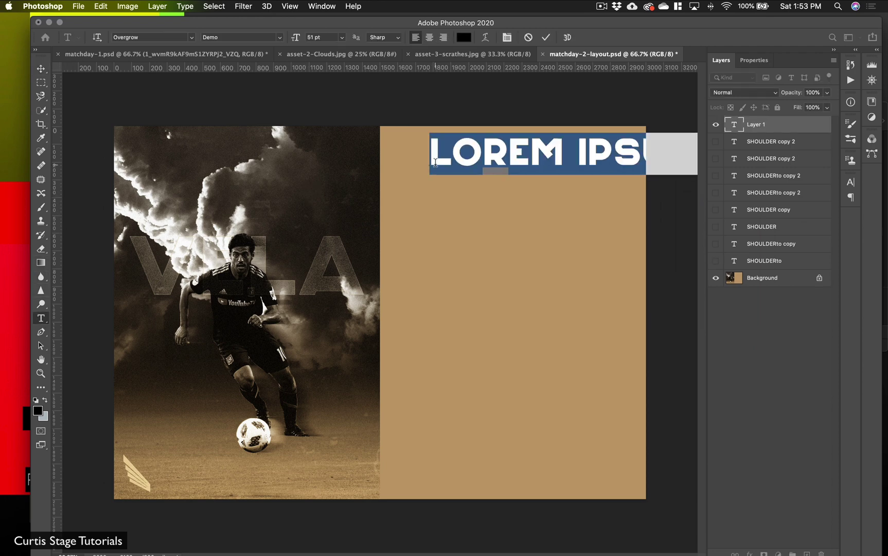
pyautogui.write('BL')
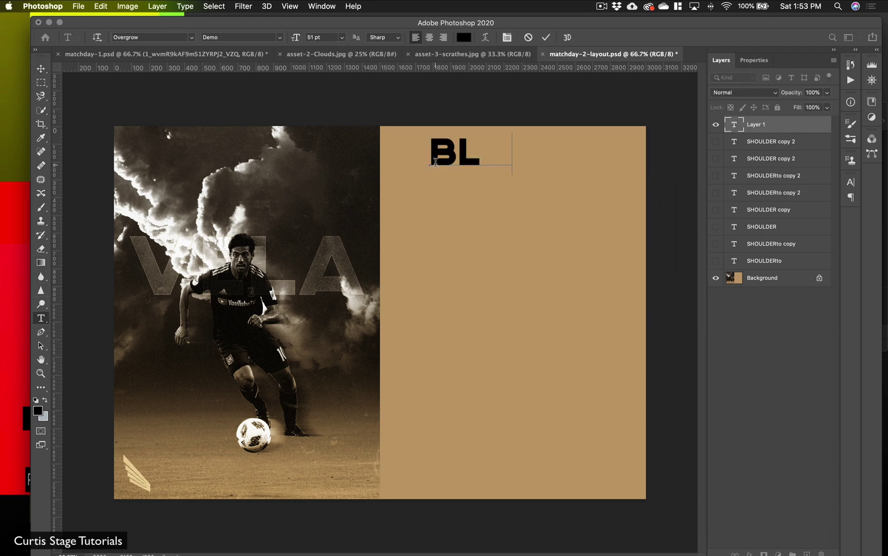
pyautogui.write('ACK')
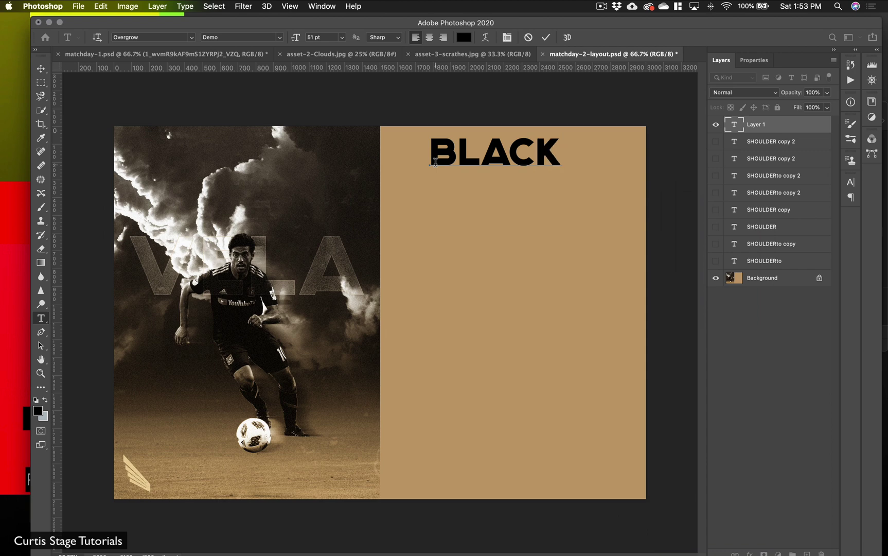
pyautogui.write('&GOLD')
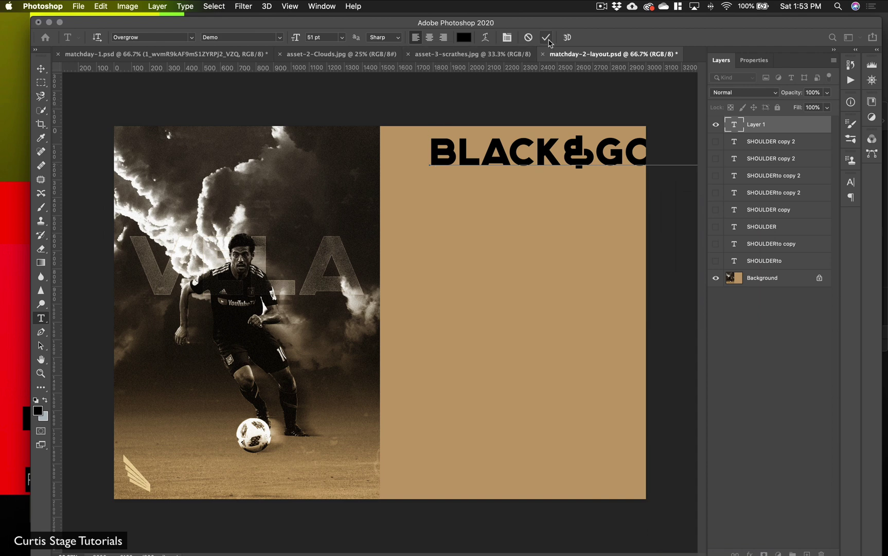
# - Set the BLACK&GOLD text size to 43 pt and move the line to fit within the gold panel's width
pyautogui.press('super+a')
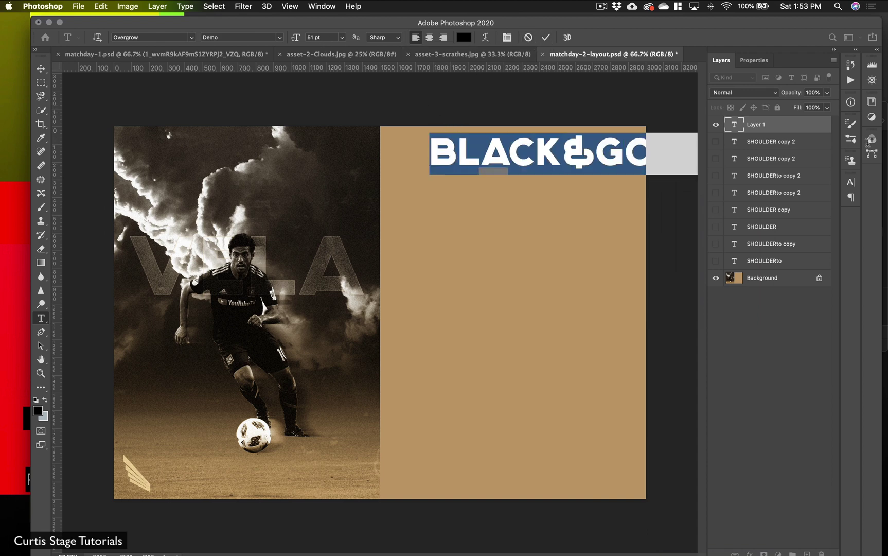
pyautogui.moveTo(297, 41); pyautogui.dragTo(292, 41)
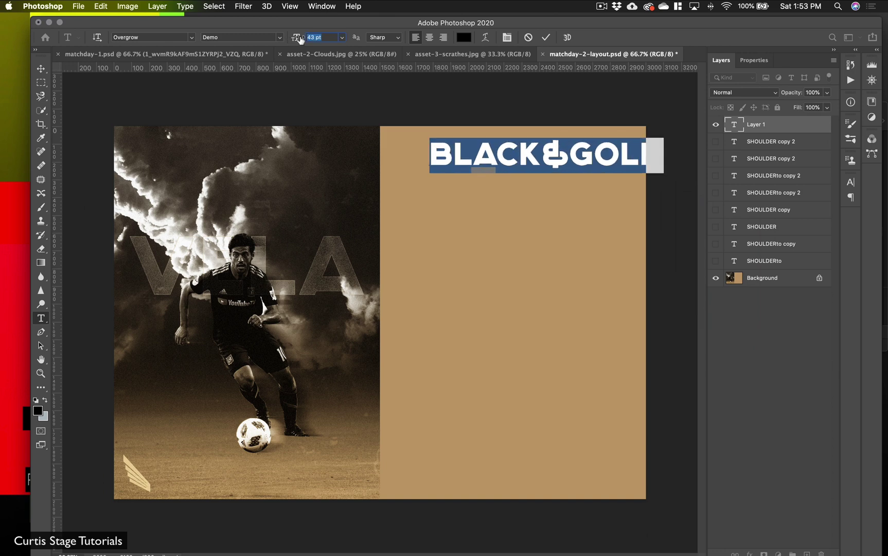
pyautogui.click(545, 37)
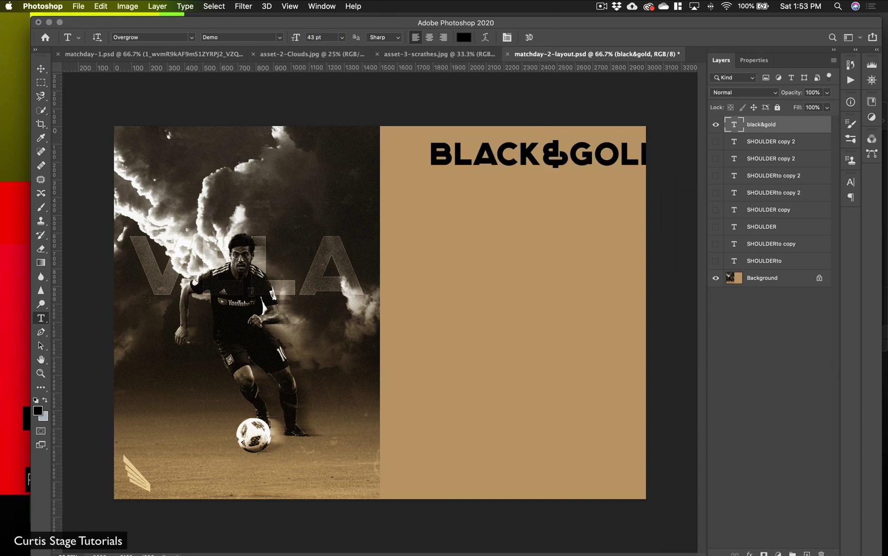
pyautogui.click(41, 69)
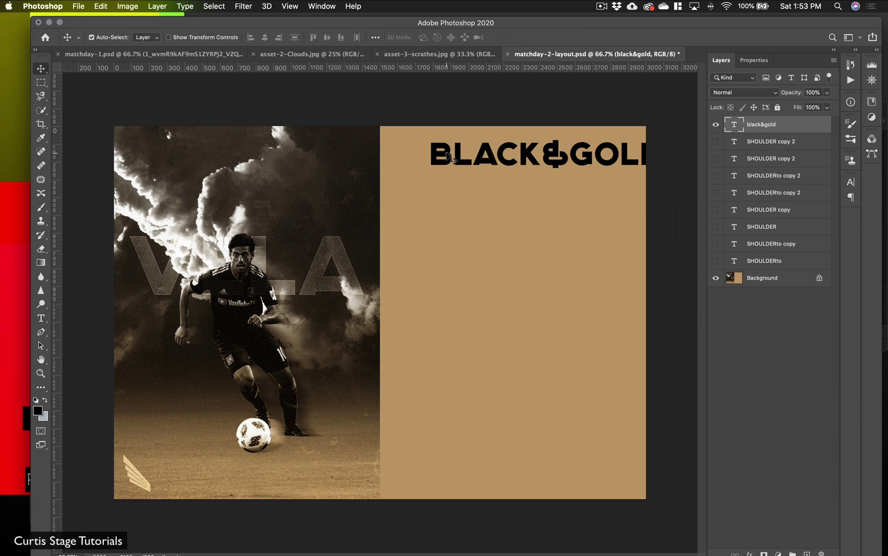
pyautogui.moveTo(445, 158); pyautogui.dragTo(415, 157)
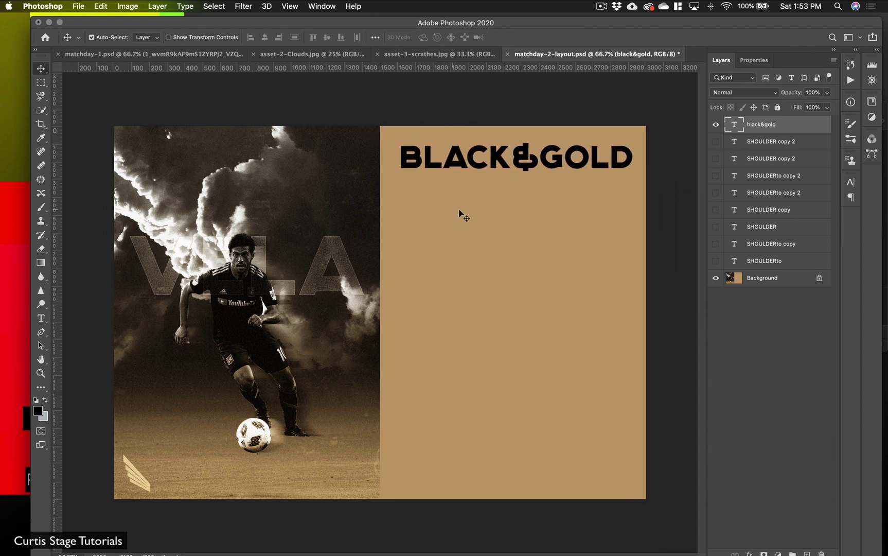
# - Try replacing the ampersand in BLACK&GOLD with a space, and restore the text without spaces
pyautogui.doubleClick(530, 158)
pyautogui.click(530, 159)
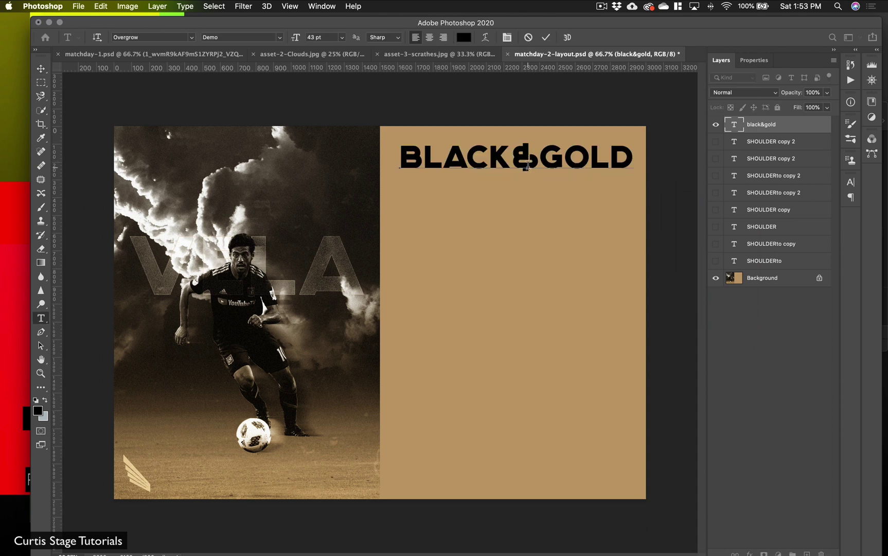
pyautogui.press('BackSpace')
pyautogui.press('BackSpace')
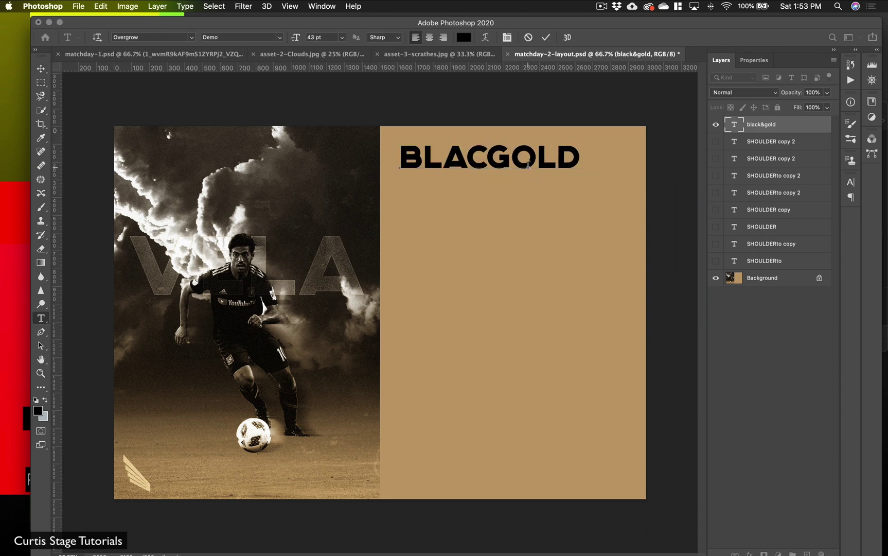
pyautogui.write('K')
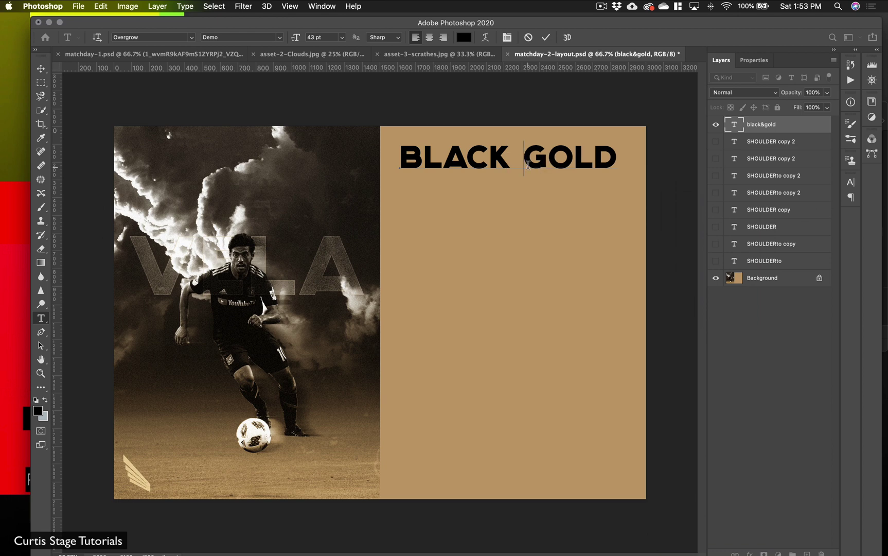
pyautogui.press('BackSpace')
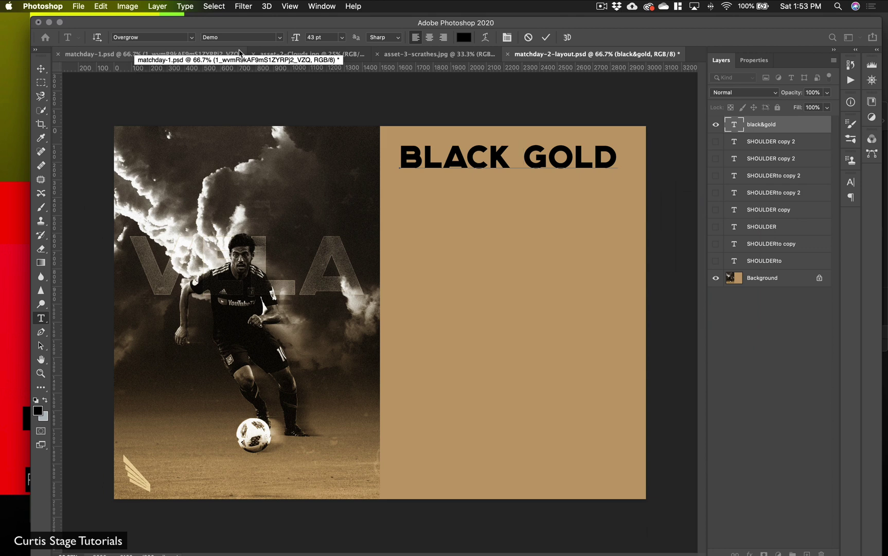
pyautogui.write('&')
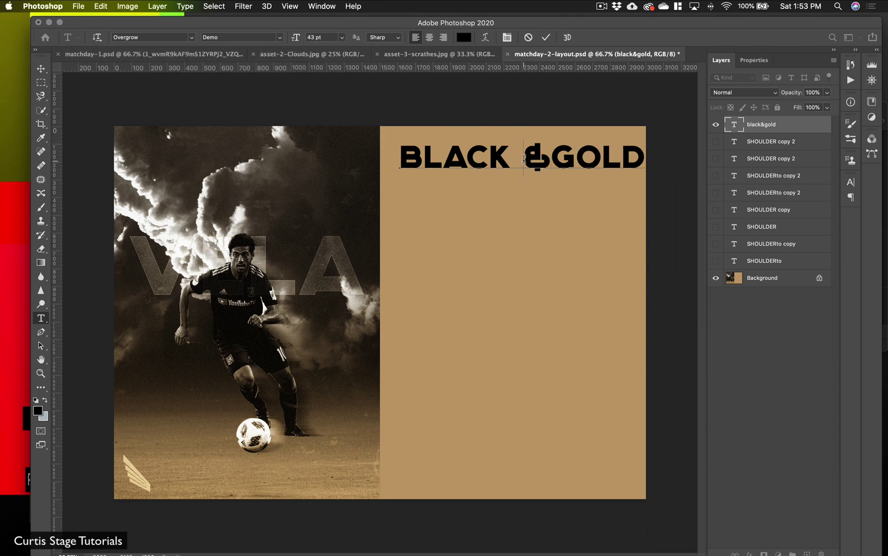
pyautogui.click(524, 158)
pyautogui.press('Delete')
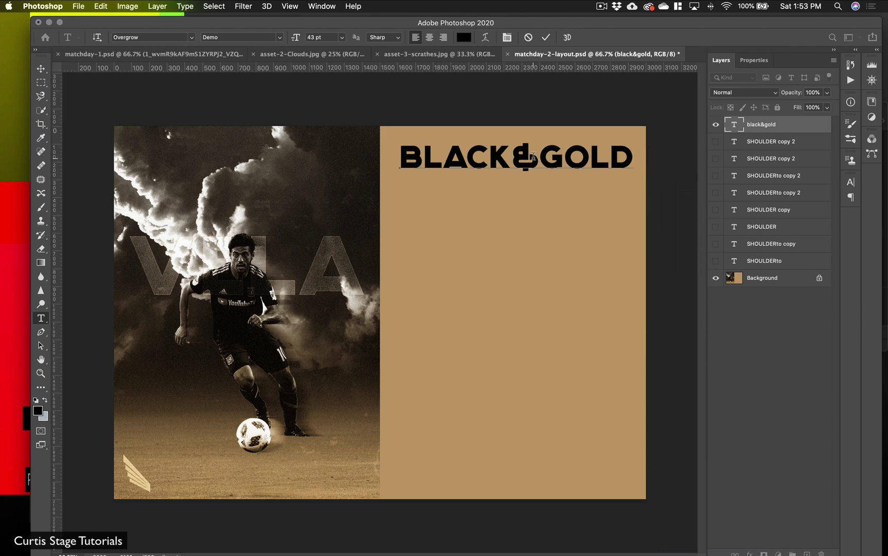
# - Set only the ampersand in BLACK&GOLD to the American Typewriter Regular font, and commit the text
pyautogui.moveTo(533, 157); pyautogui.dragTo(522, 159)
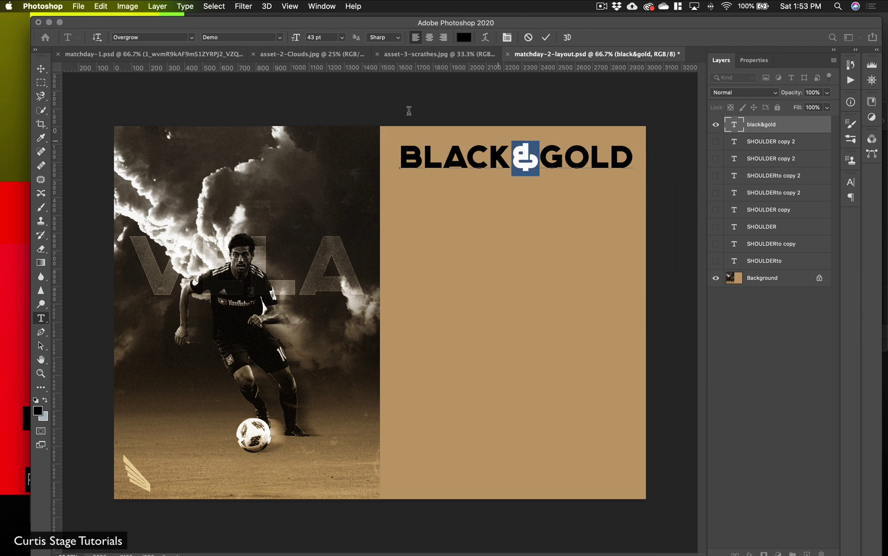
pyautogui.click(191, 37)
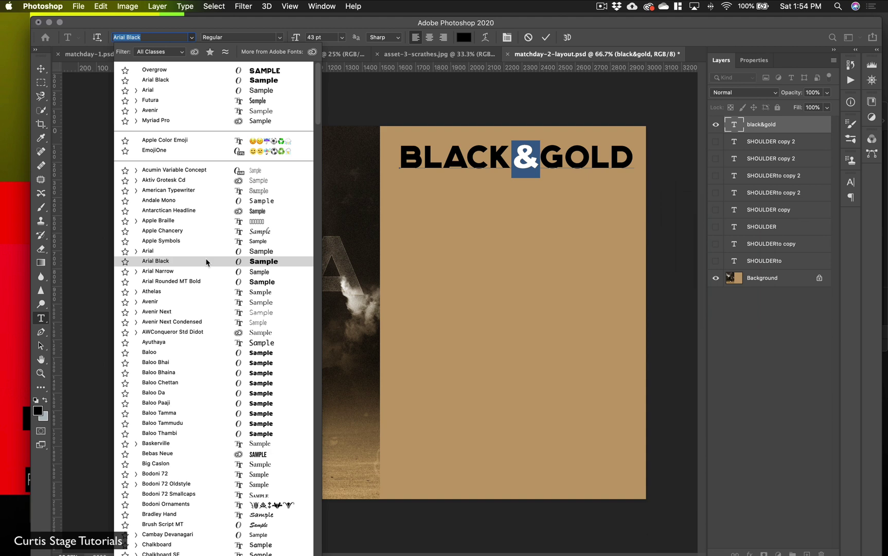
pyautogui.click(205, 194)
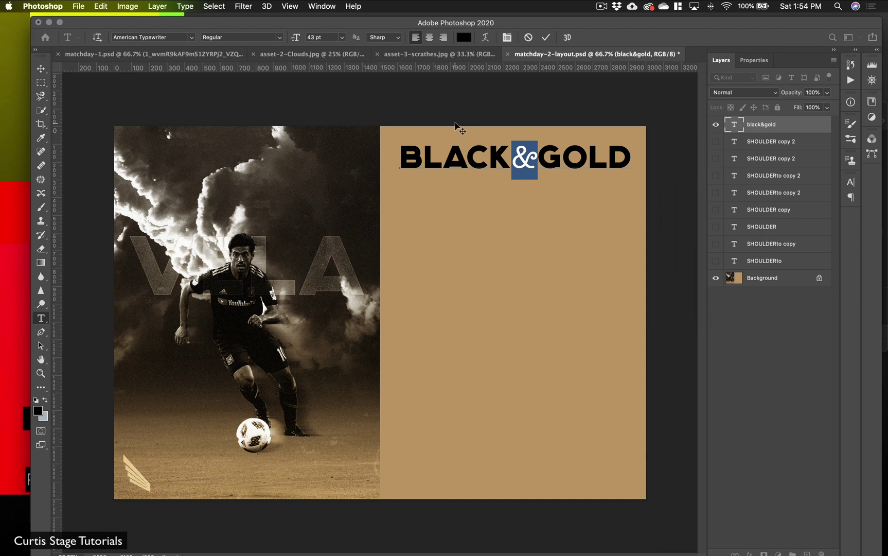
pyautogui.click(546, 37)
# - Duplicate the BLACK&GOLD line directly below it, and duplicate that pair to make four stacked lines
pyautogui.press('v')
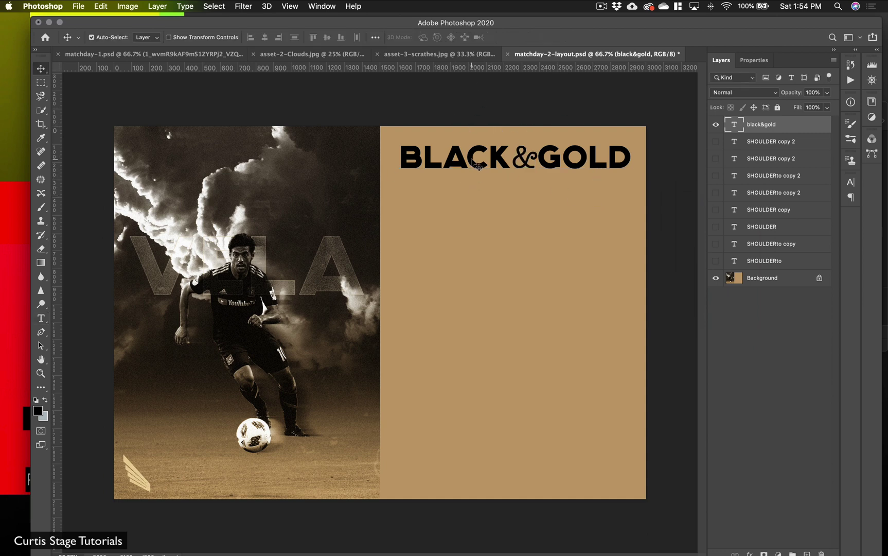
pyautogui.moveTo(469, 164); pyautogui.dragTo(471, 194)
pyautogui.click(475, 163)
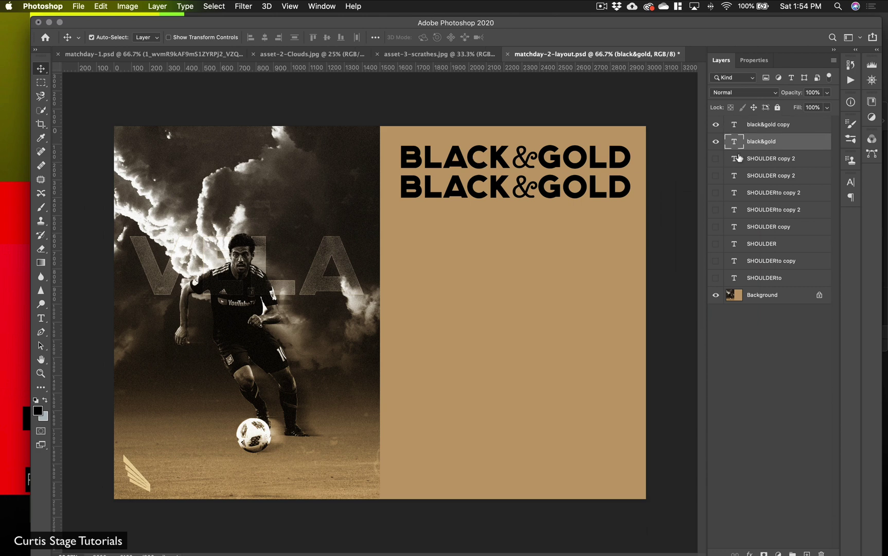
pyautogui.keyDown('shift'); pyautogui.click(768, 125); pyautogui.keyUp('shift')
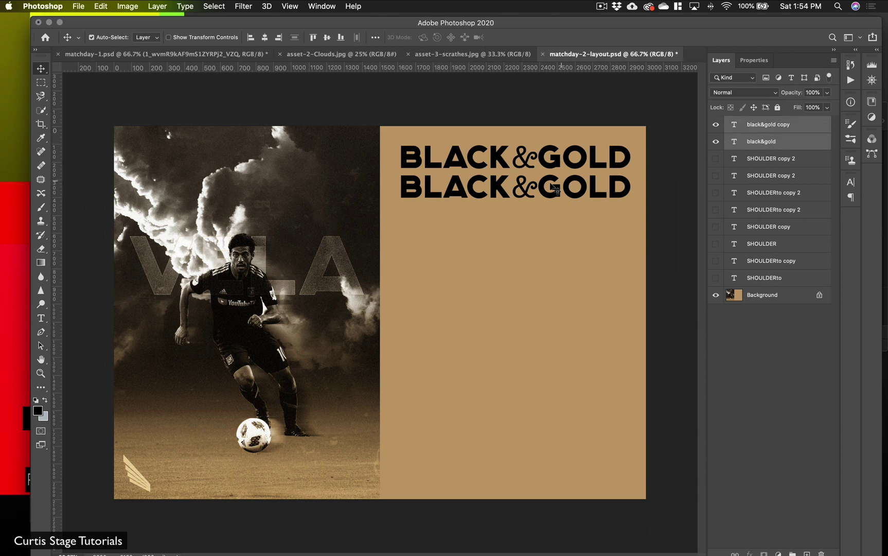
pyautogui.moveTo(521, 197); pyautogui.dragTo(520, 257)
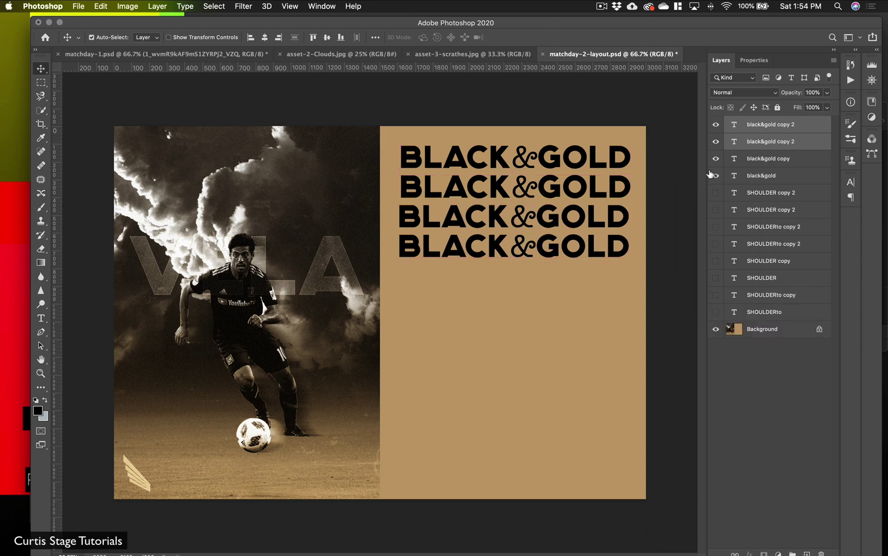
# - Select all four BLACK&GOLD lines, move them together to the vertical middle of the gold panel, and deselect them
pyautogui.click(766, 178)
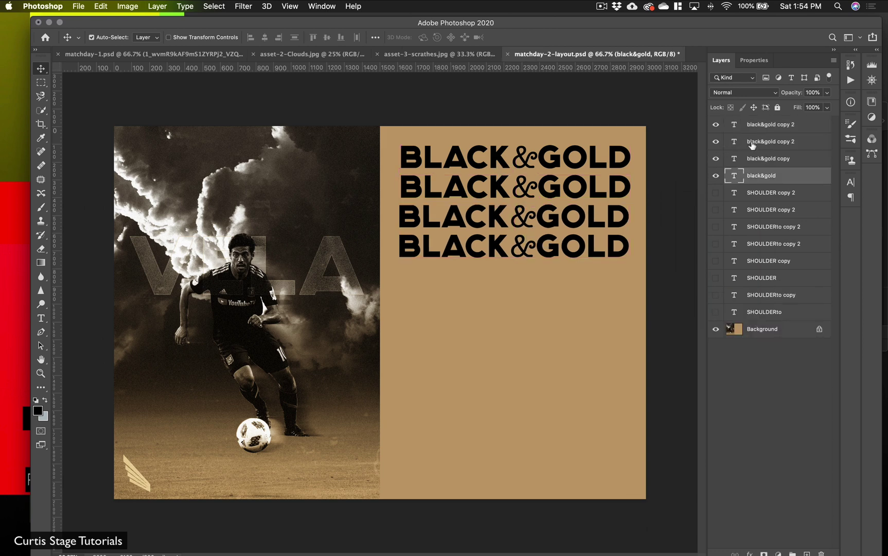
pyautogui.keyDown('shift'); pyautogui.click(762, 126); pyautogui.keyUp('shift')
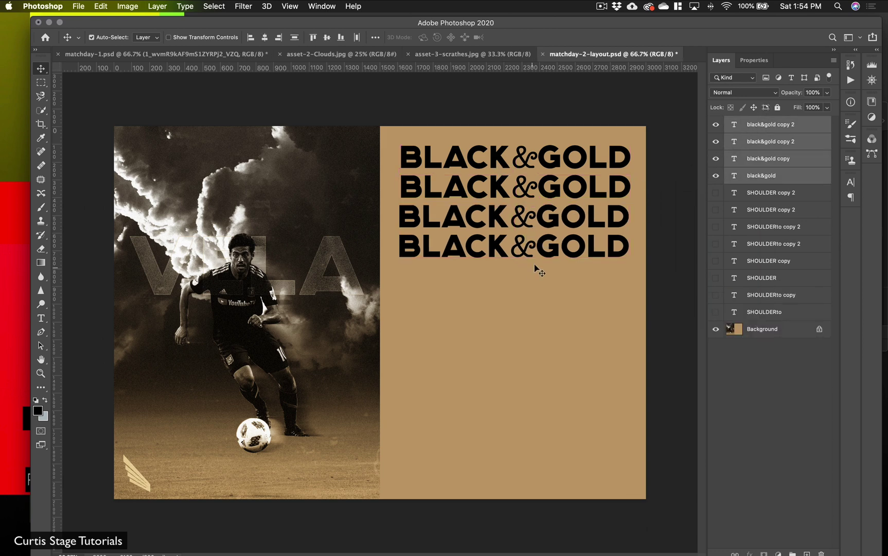
pyautogui.moveTo(543, 257); pyautogui.dragTo(544, 347)
pyautogui.press('super')
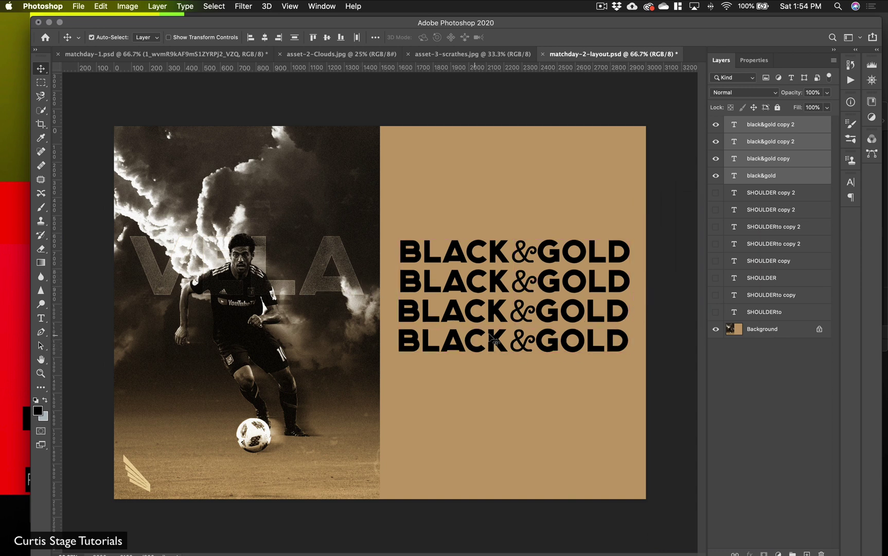
pyautogui.click(653, 270)
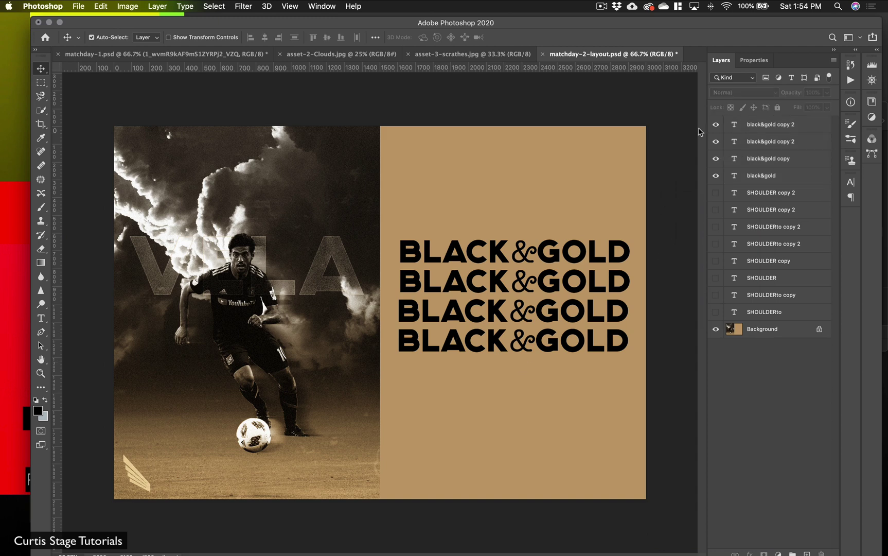
# - Hide the lower two BLACK&GOLD lines and nudge the remaining two slightly further apart
pyautogui.moveTo(716, 125); pyautogui.dragTo(715, 144)
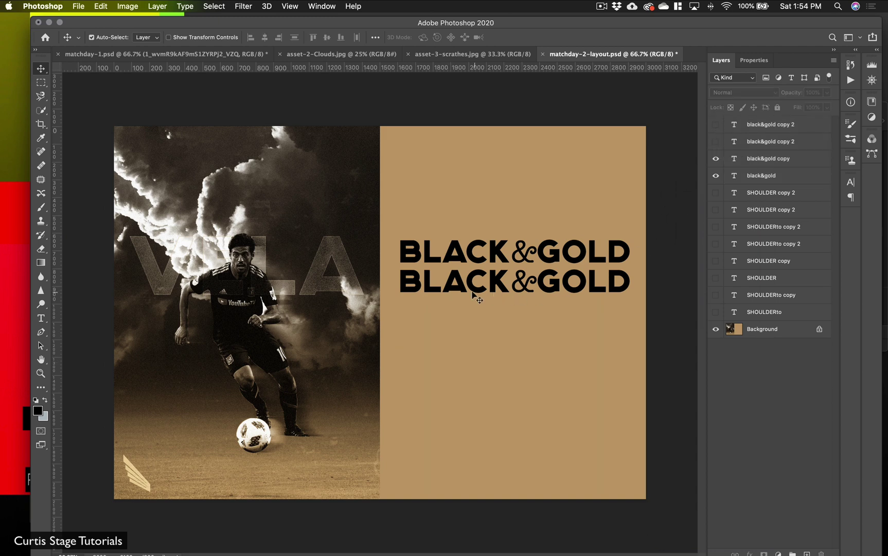
pyautogui.moveTo(475, 284); pyautogui.dragTo(474, 292)
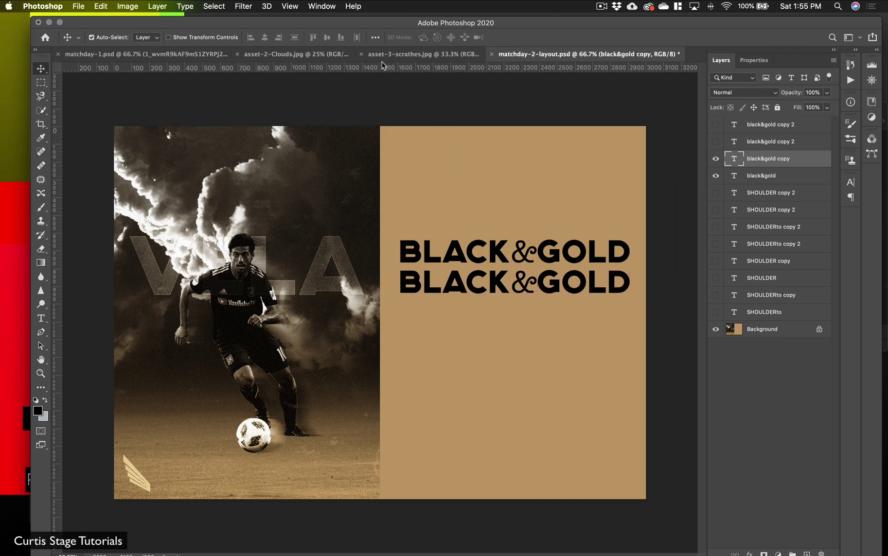
pyautogui.click(430, 253)
pyautogui.moveTo(430, 253)
pyautogui.mouseDown()
pyautogui.moveTo(436, 241)
pyautogui.moveTo(431, 252)
pyautogui.mouseUp()
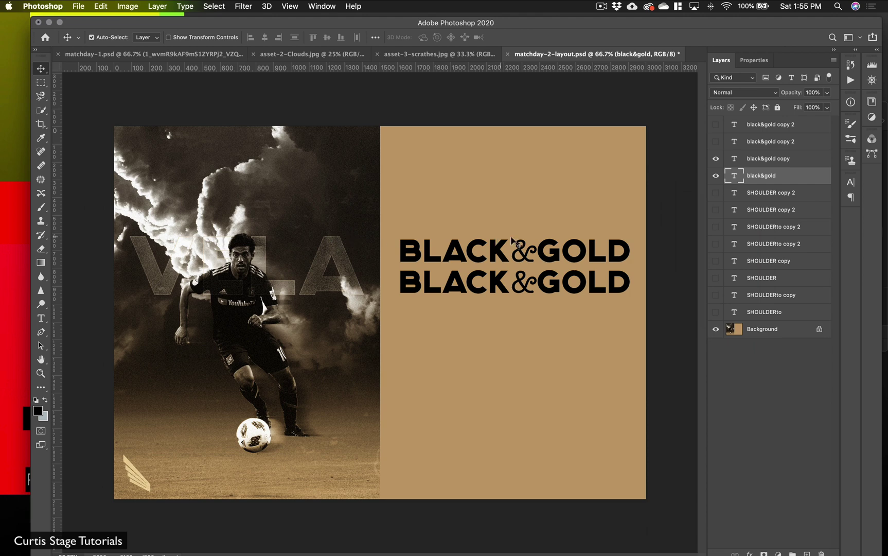
pyautogui.click(505, 285)
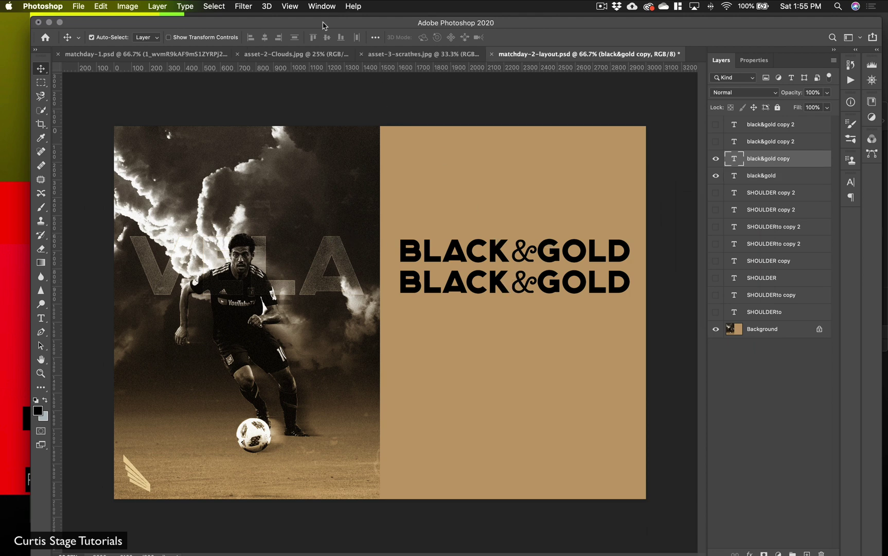
# - Place two horizontal guides across the layout, at the top and bottom edges of the large faded VELA lettering
pyautogui.click(289, 6)
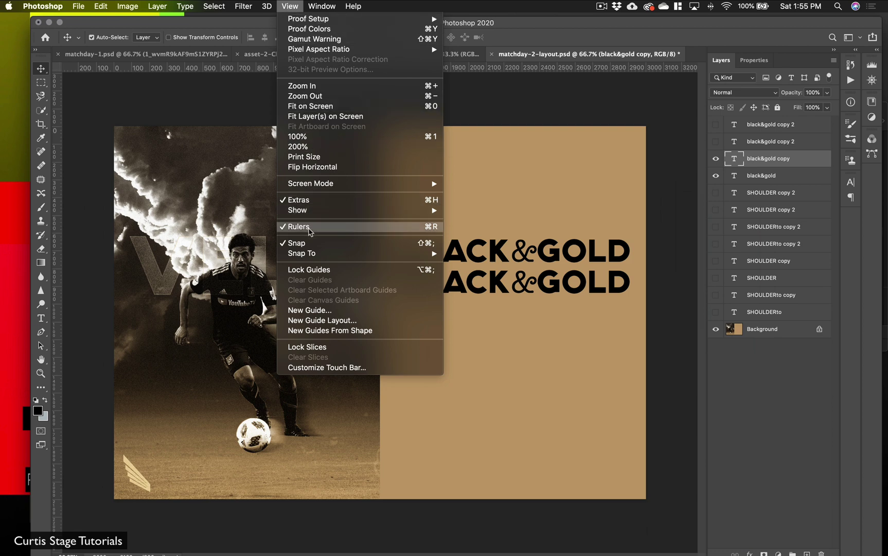
pyautogui.click(549, 101)
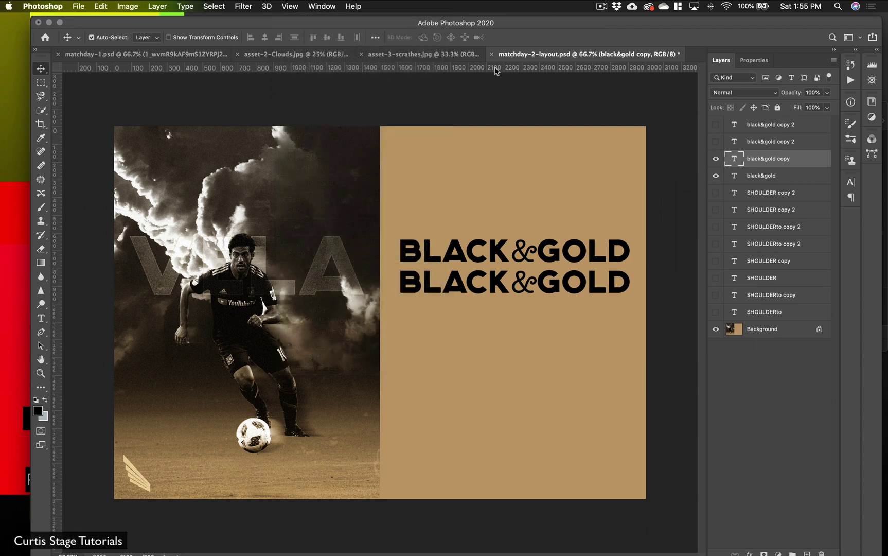
pyautogui.moveTo(495, 71); pyautogui.dragTo(505, 235)
pyautogui.moveTo(432, 72); pyautogui.dragTo(438, 293)
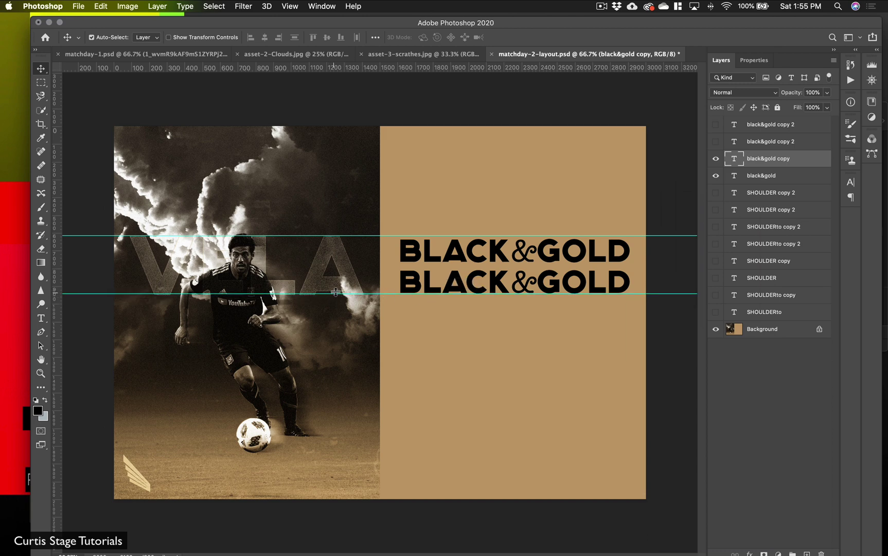
# - Align the lower BLACK&GOLD line's base with the lower guide and the upper line's top with the upper guide
pyautogui.press('super')
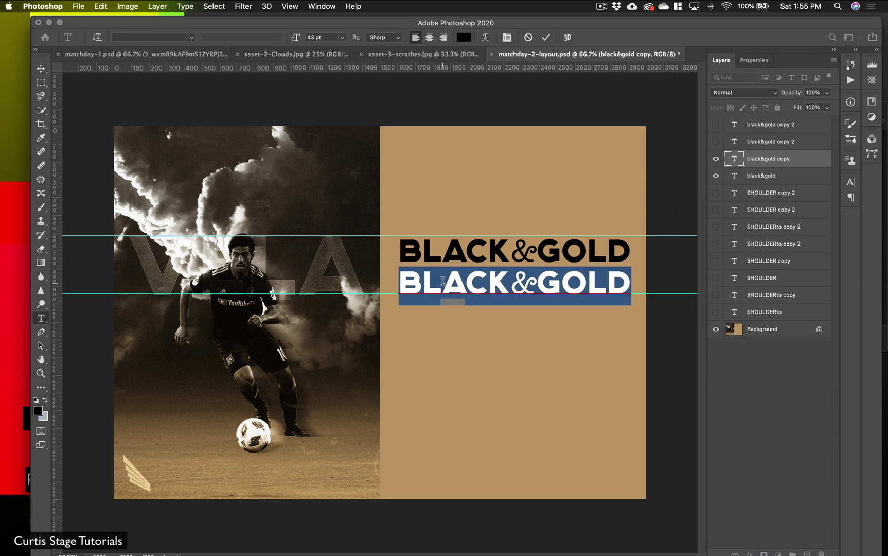
pyautogui.doubleClick(443, 282)
pyautogui.moveTo(550, 257)
pyautogui.mouseDown()
pyautogui.moveTo(539, 258)
pyautogui.moveTo(550, 257)
pyautogui.mouseUp()
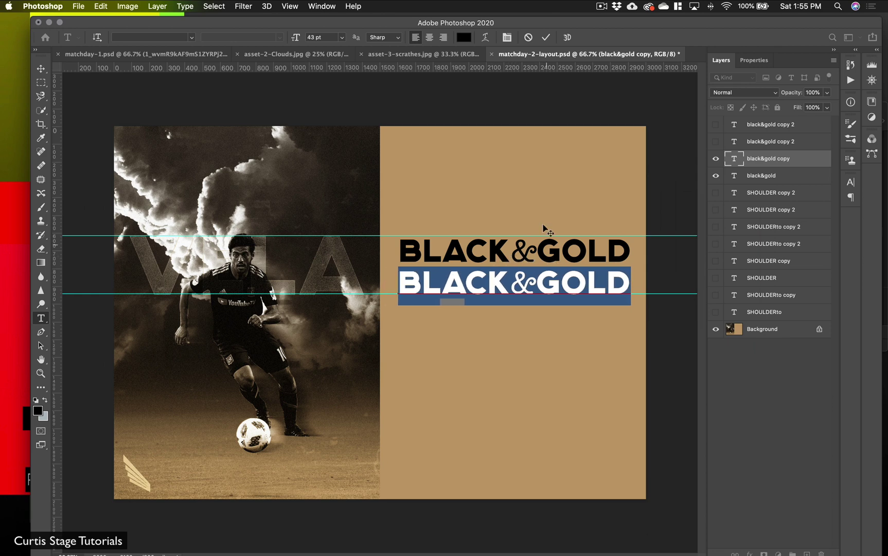
pyautogui.click(545, 37)
pyautogui.press('v')
pyautogui.moveTo(539, 259); pyautogui.dragTo(539, 252)
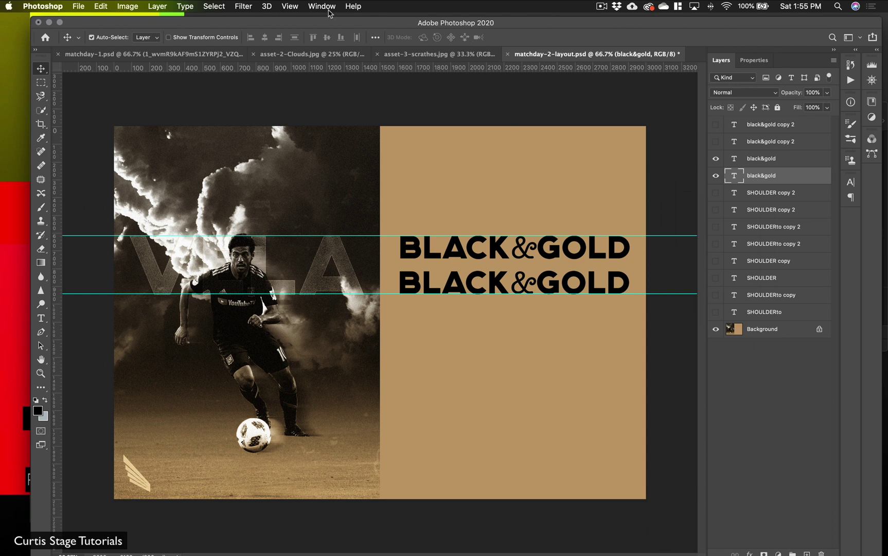
# - Remove the upper guide from the layout and move the lower guide off the poster, below the canvas
pyautogui.moveTo(332, 235); pyautogui.dragTo(350, 64)
pyautogui.moveTo(391, 294); pyautogui.dragTo(404, 539)
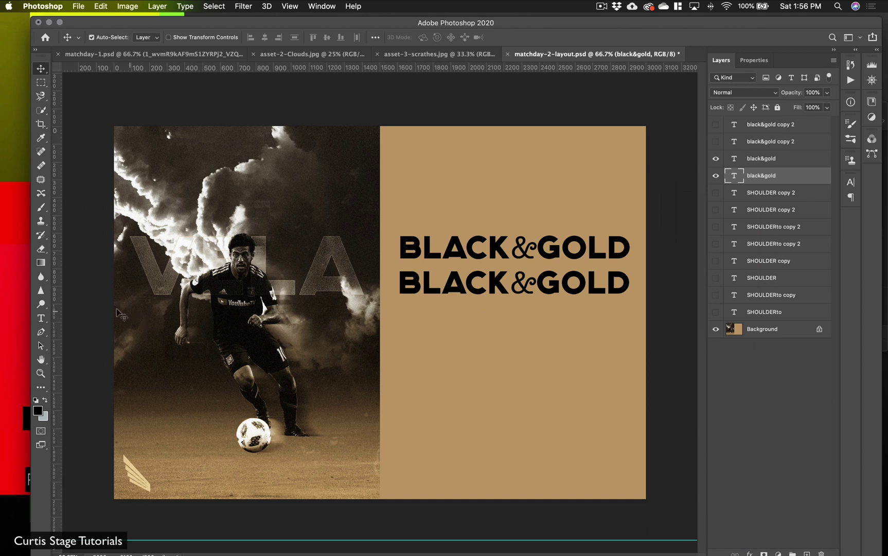
pyautogui.click(42, 318)
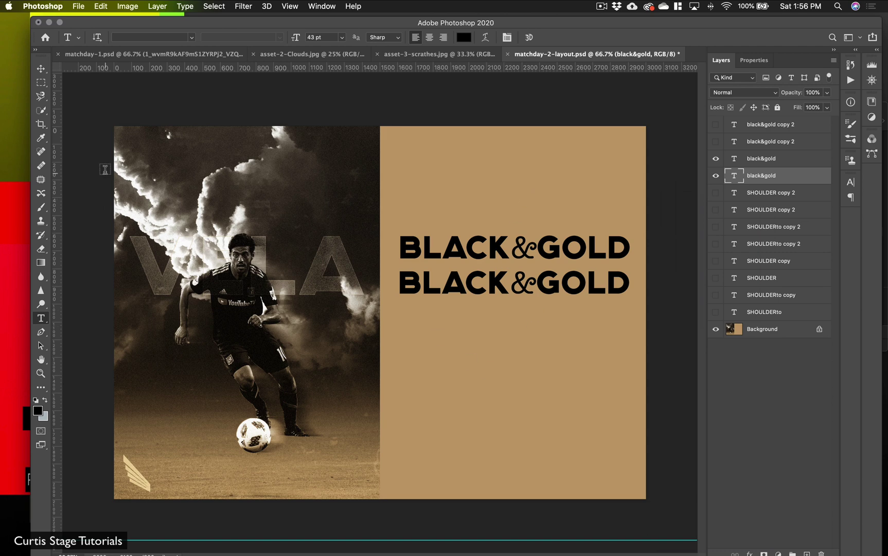
pyautogui.click(41, 68)
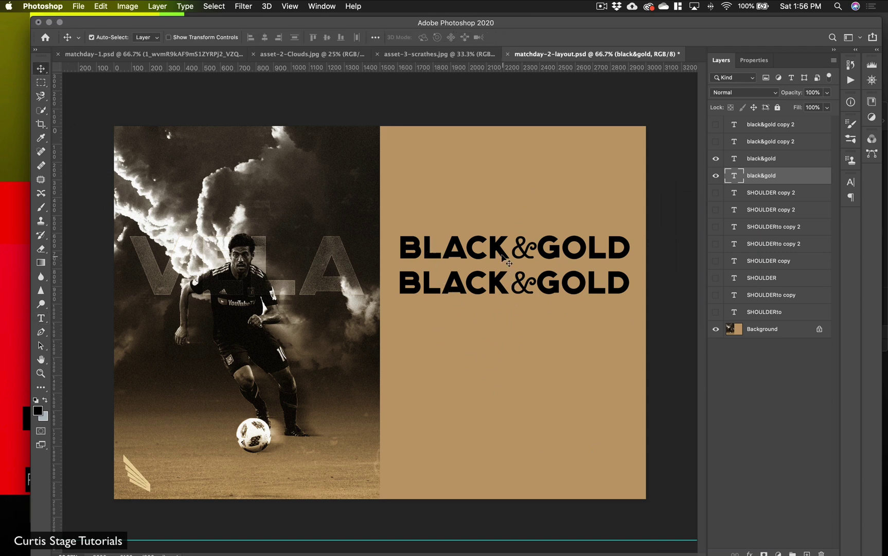
# - Show the two hidden BLACK&GOLD lines and move them down to match the line spacing of the upper pair
pyautogui.keyDown('shift'); pyautogui.click(507, 291); pyautogui.keyUp('shift')
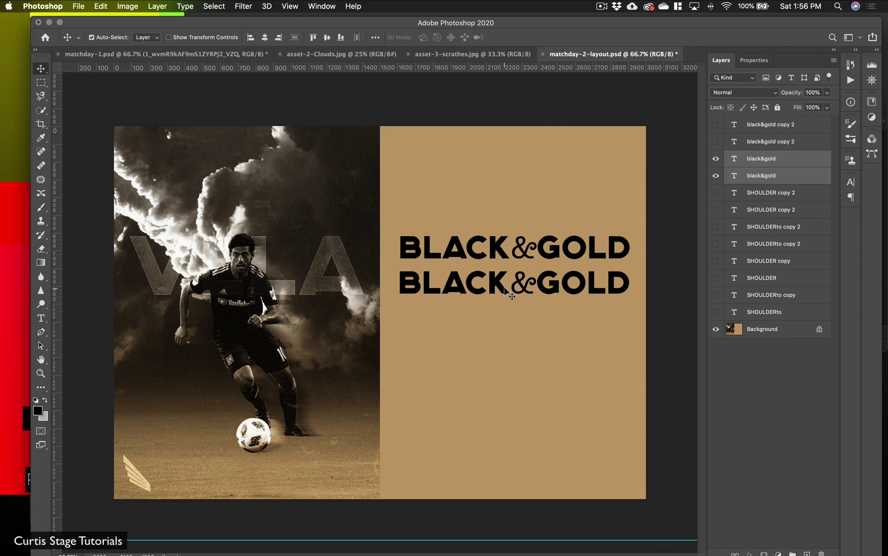
pyautogui.click(715, 124)
pyautogui.click(715, 146)
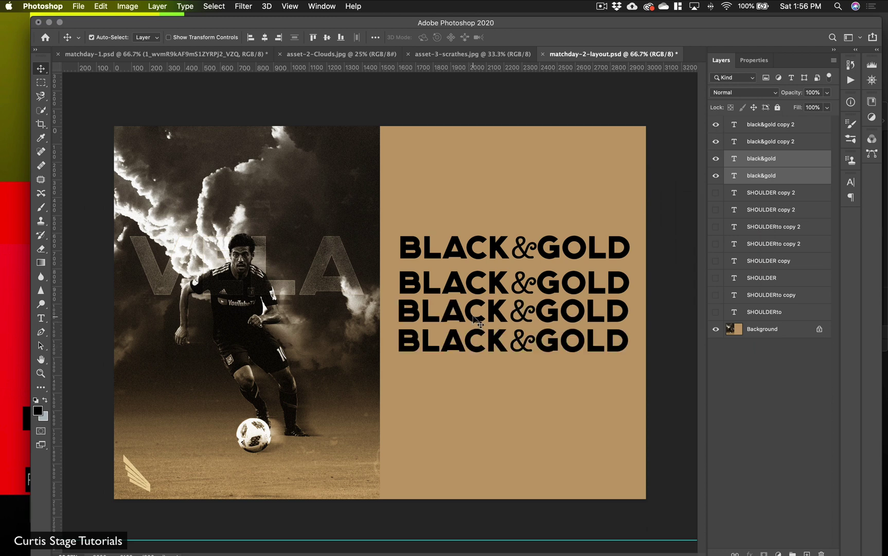
pyautogui.click(474, 329)
pyautogui.moveTo(476, 337); pyautogui.dragTo(476, 342)
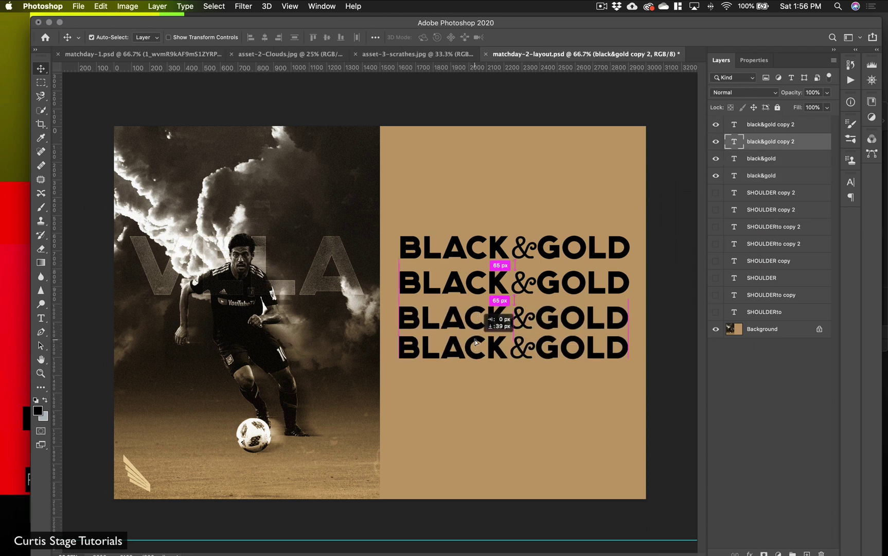
# - Delete the lower two BLACK&GOLD lines, leaving only the aligned upper pair
pyautogui.keyDown('shift'); pyautogui.click(475, 342); pyautogui.keyUp('shift')
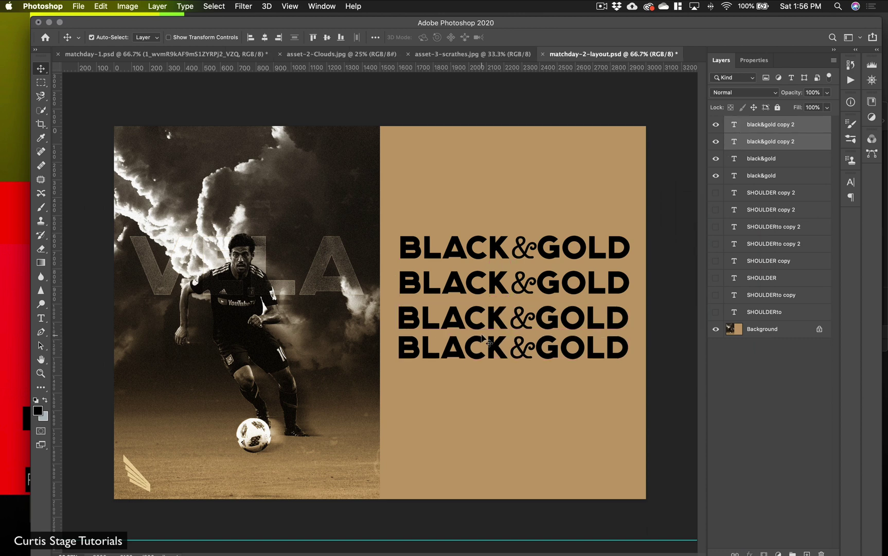
pyautogui.press('Delete')
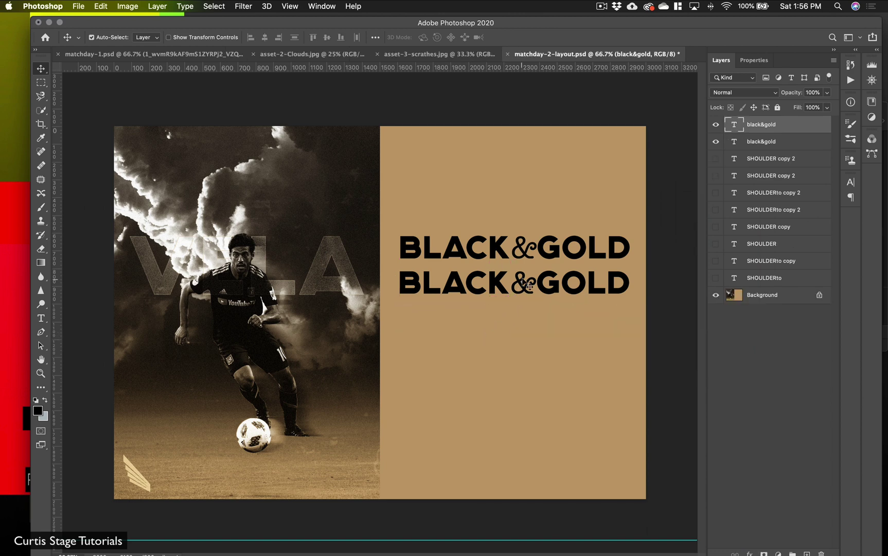
# - Duplicate the BLACK&GOLD pair twice below and once above it at equal spacing, making eight lines, and deselect them
pyautogui.keyDown('shift'); pyautogui.click(771, 143); pyautogui.keyUp('shift')
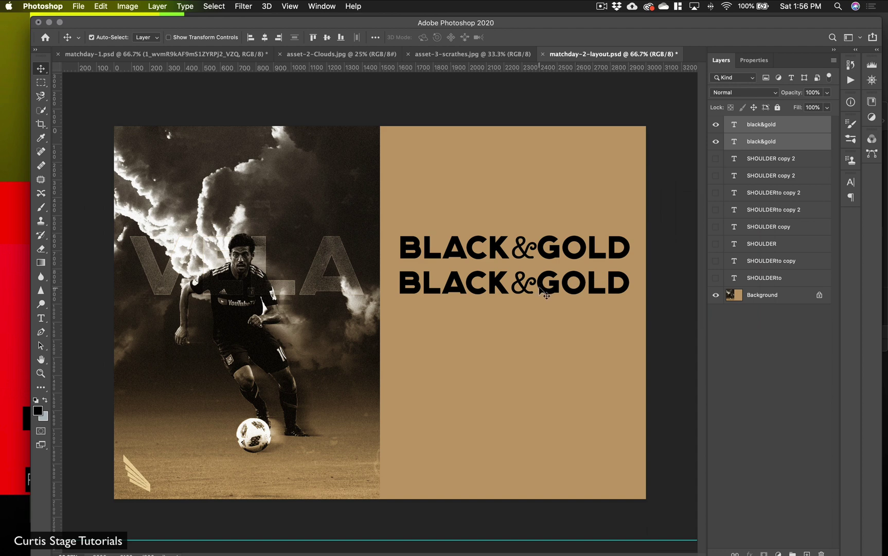
pyautogui.moveTo(540, 290); pyautogui.dragTo(540, 434)
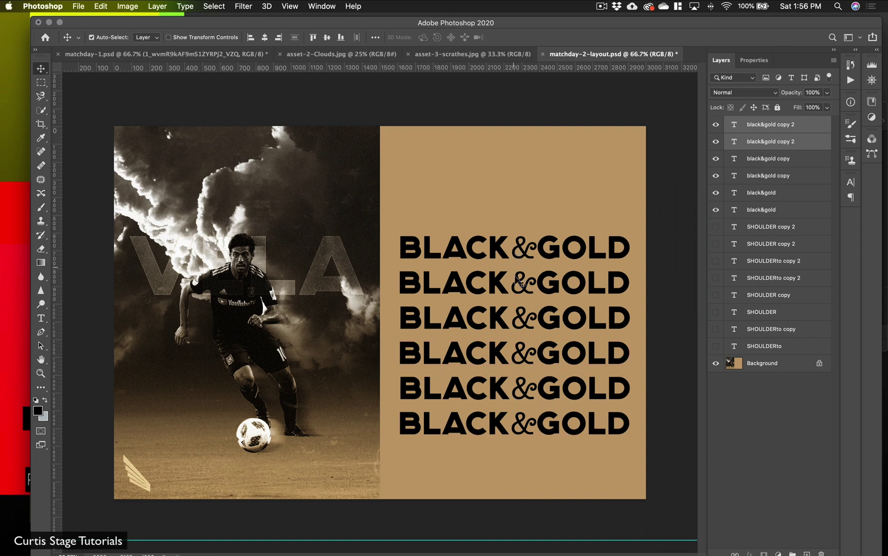
pyautogui.press('super')
pyautogui.moveTo(470, 408); pyautogui.dragTo(468, 207)
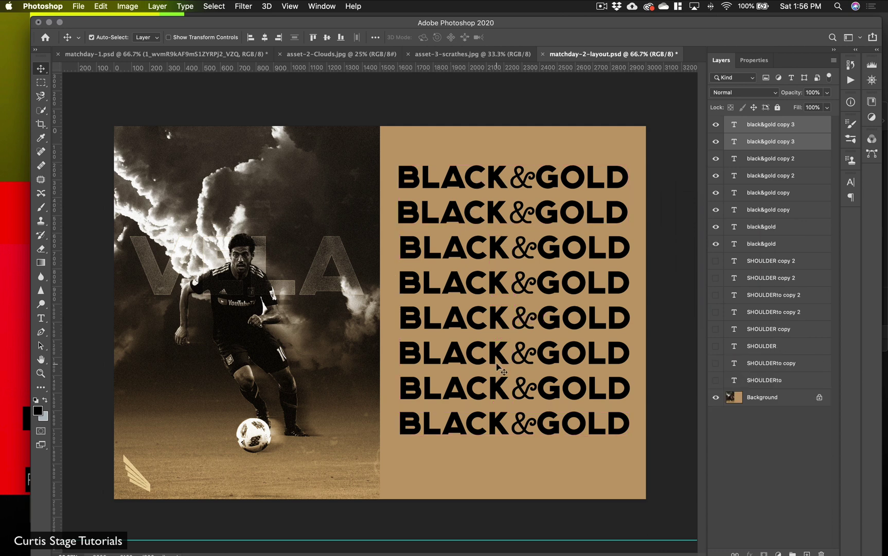
pyautogui.click(593, 469)
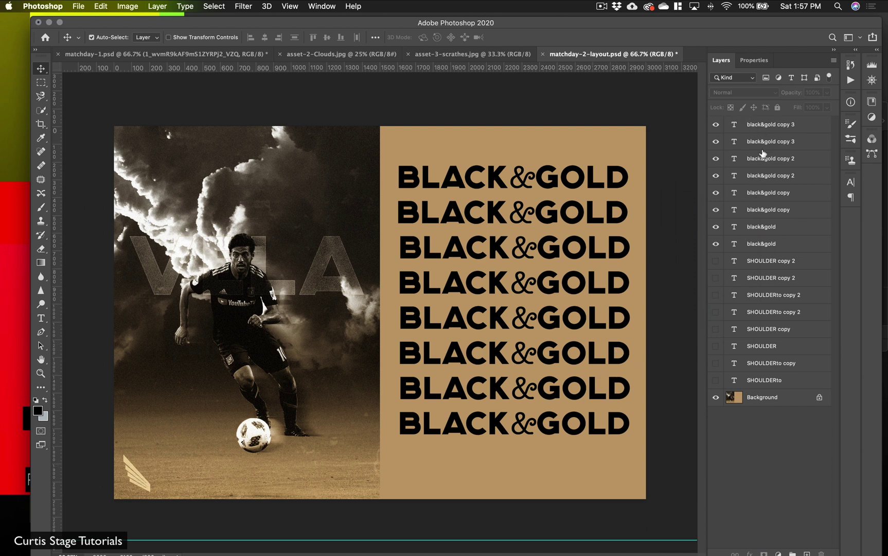
# - Group all eight BLACK&GOLD text layers into one layer group
pyautogui.click(766, 127)
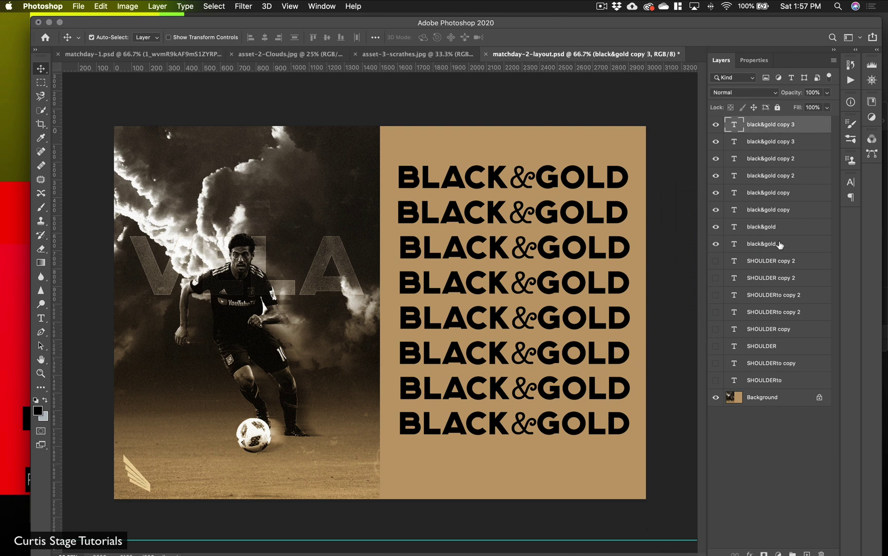
pyautogui.keyDown('shift'); pyautogui.click(778, 244); pyautogui.keyUp('shift')
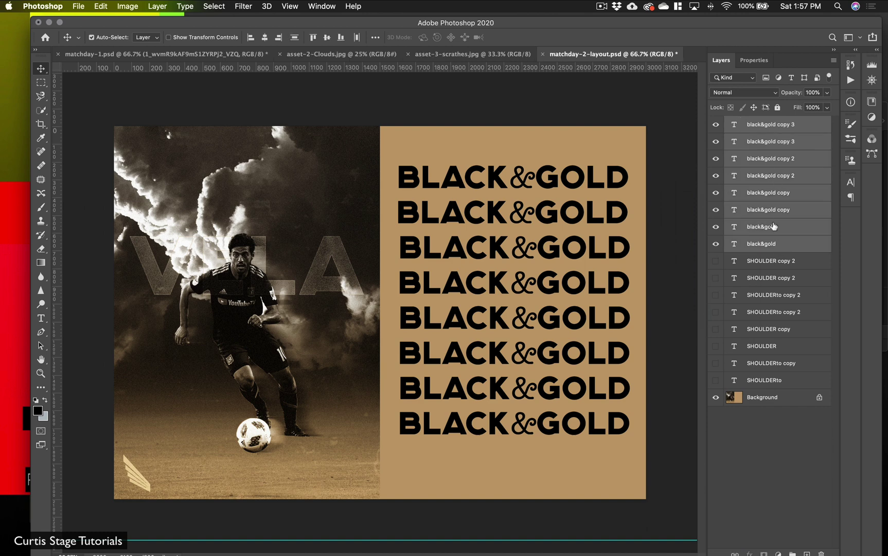
pyautogui.click(793, 554)
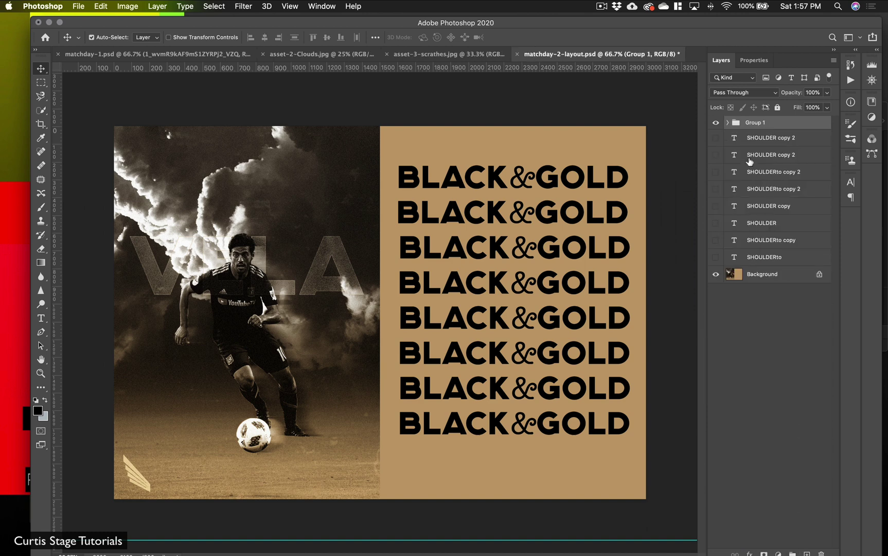
# - Group the eight SHOULDER and SHOULDERto text layers into a second group and hide that group
pyautogui.click(757, 140)
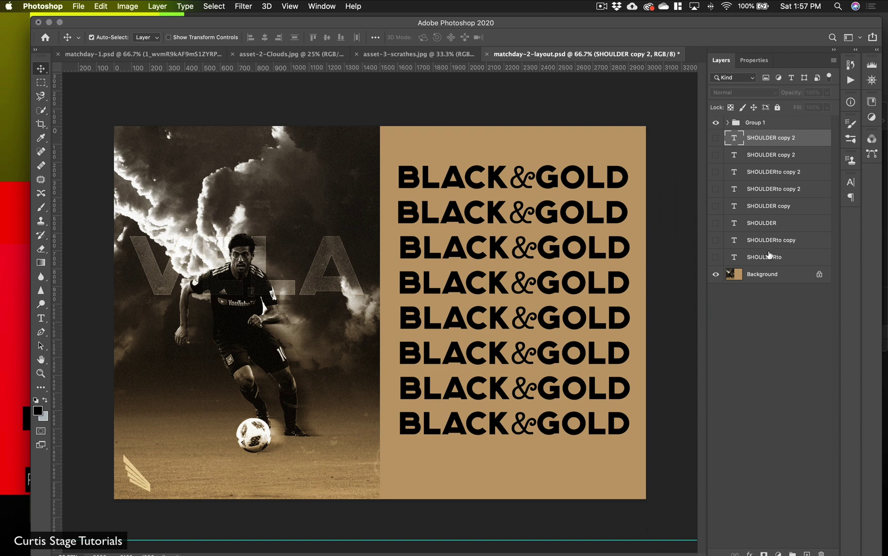
pyautogui.keyDown('shift'); pyautogui.click(768, 257); pyautogui.keyUp('shift')
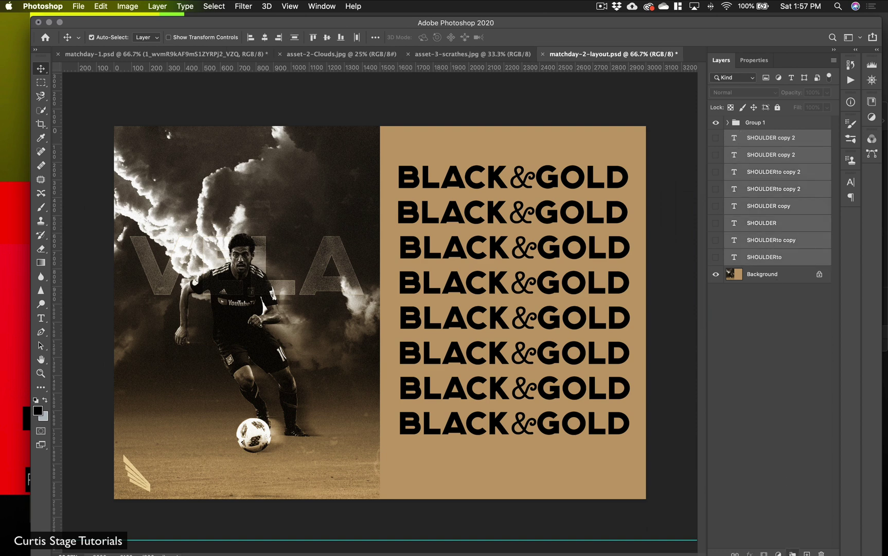
pyautogui.click(793, 553)
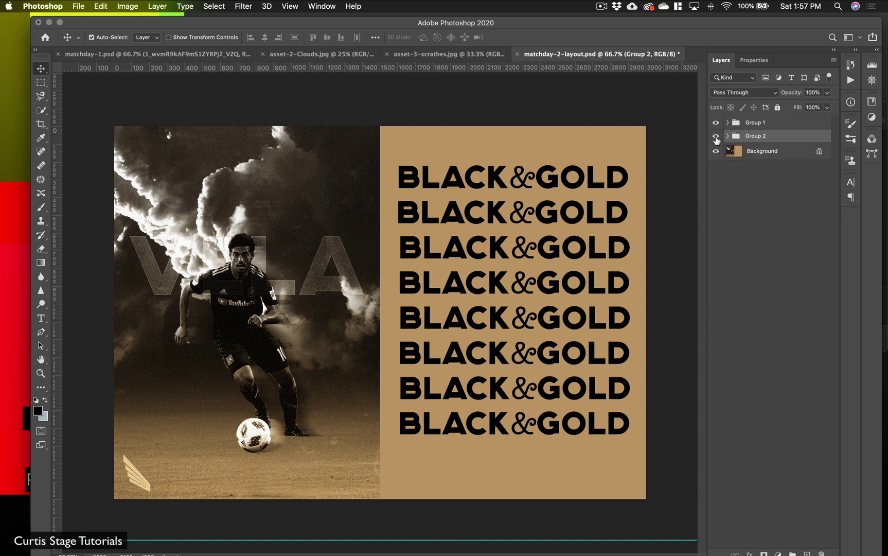
pyautogui.click(715, 136)
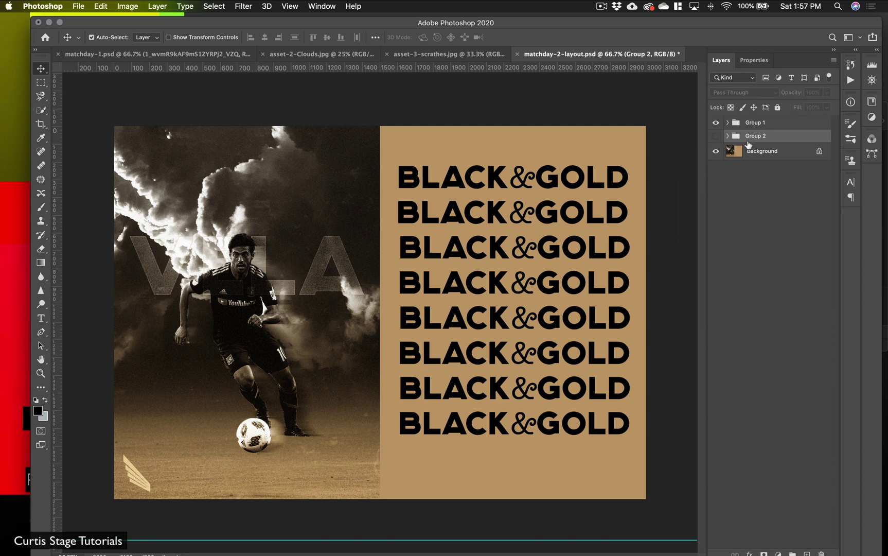
# - Expand Group 2, turn on the visibility of every SHOULDER text layer inside it, and hide the whole group
pyautogui.click(727, 136)
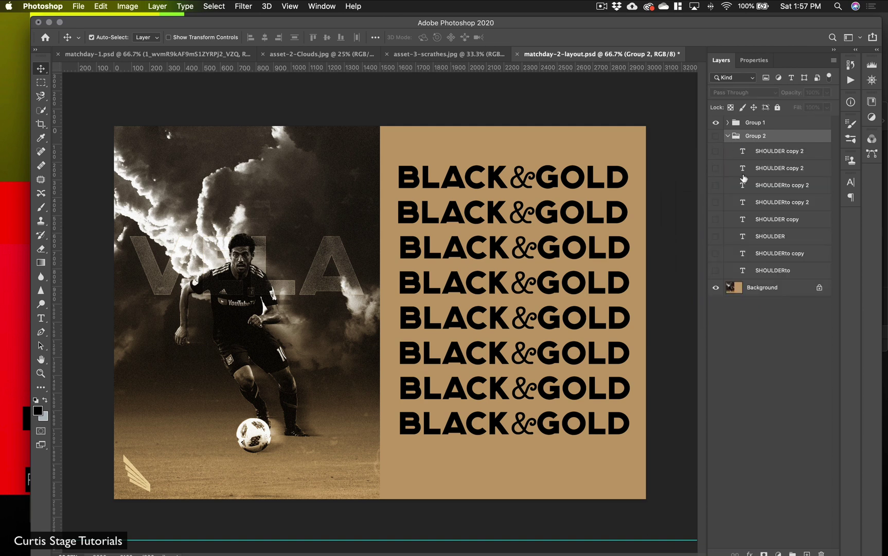
pyautogui.click(715, 151)
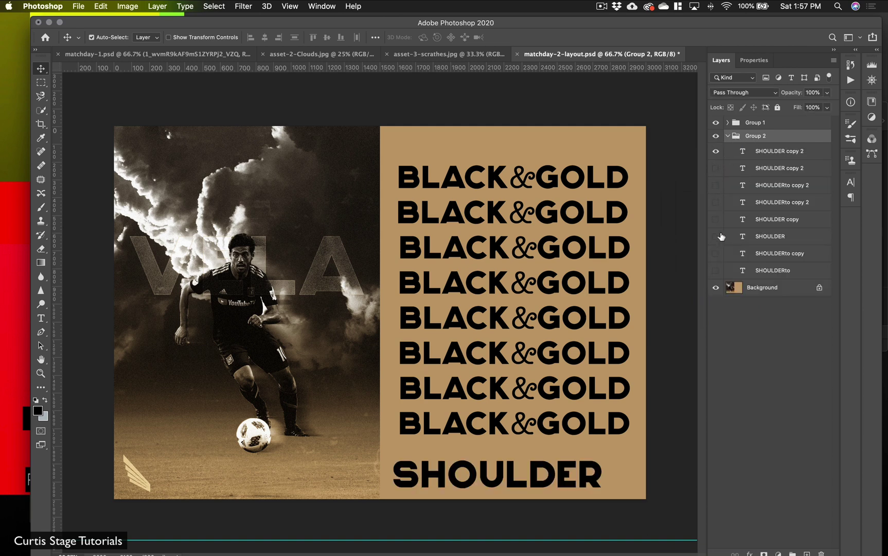
pyautogui.moveTo(715, 168); pyautogui.dragTo(723, 276)
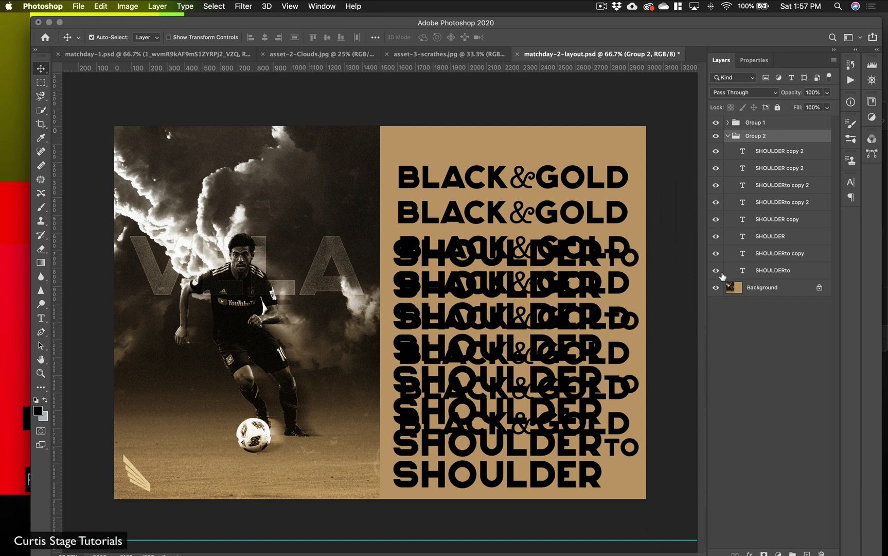
pyautogui.click(715, 137)
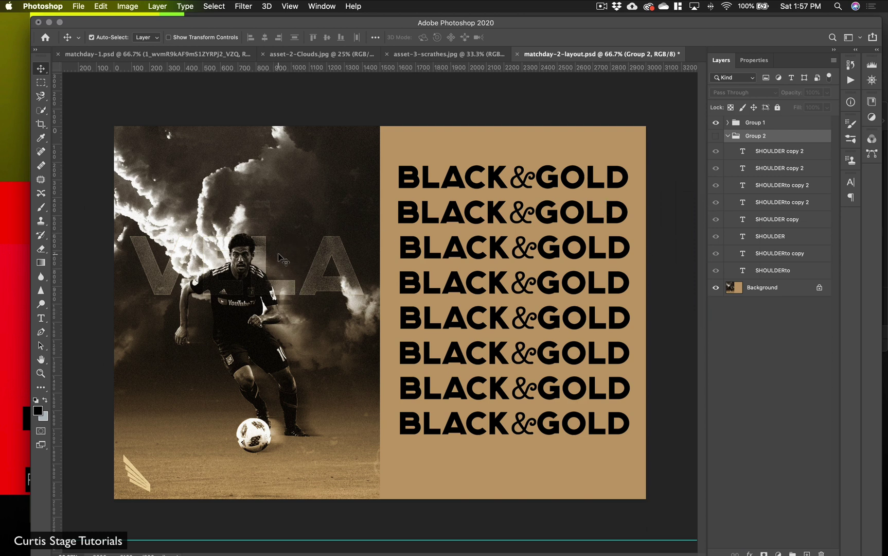
# - Switch to Finder and open asset-3-scrathes.jpg from the MatchDayPoster-Vela folder in Photoshop, bringing its document to the front
pyautogui.moveTo(512, 23); pyautogui.dragTo(497, 25)
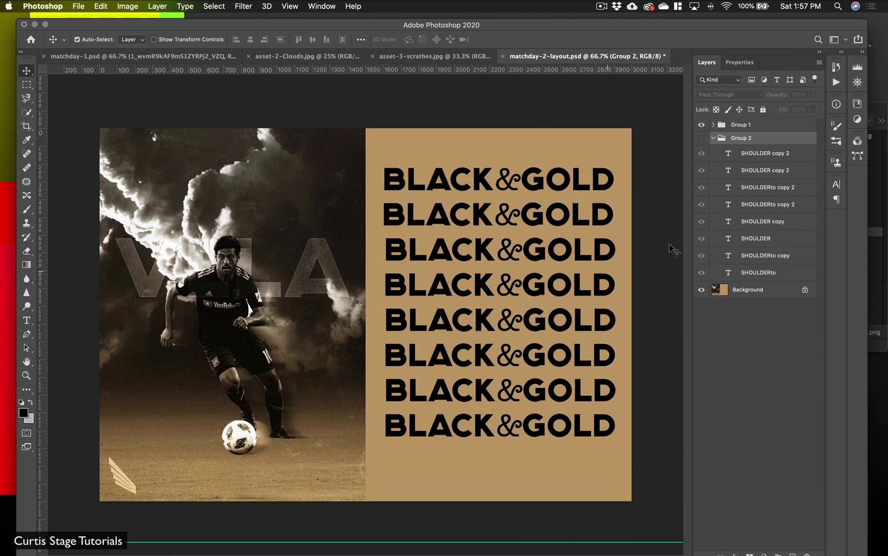
pyautogui.moveTo(829, 25); pyautogui.dragTo(792, 26)
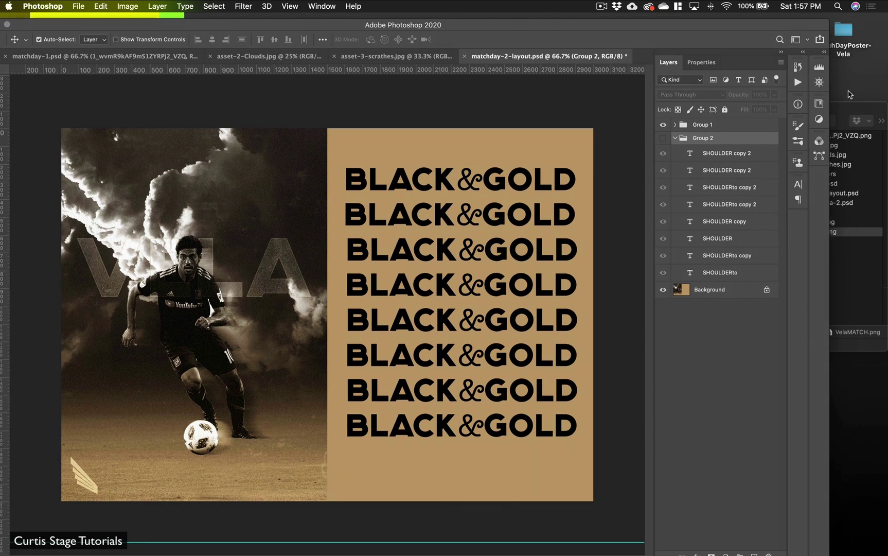
pyautogui.click(843, 110)
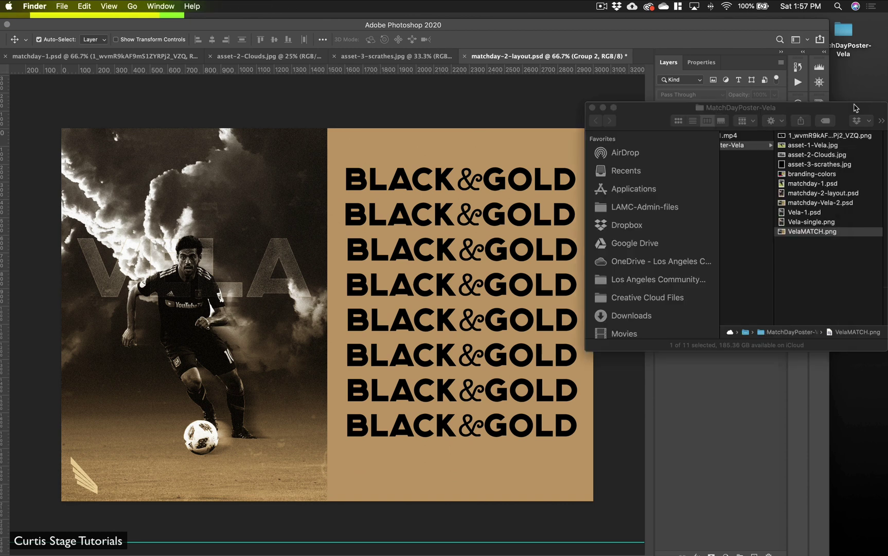
pyautogui.click(796, 136)
pyautogui.hscroll(-3, 785, 155)
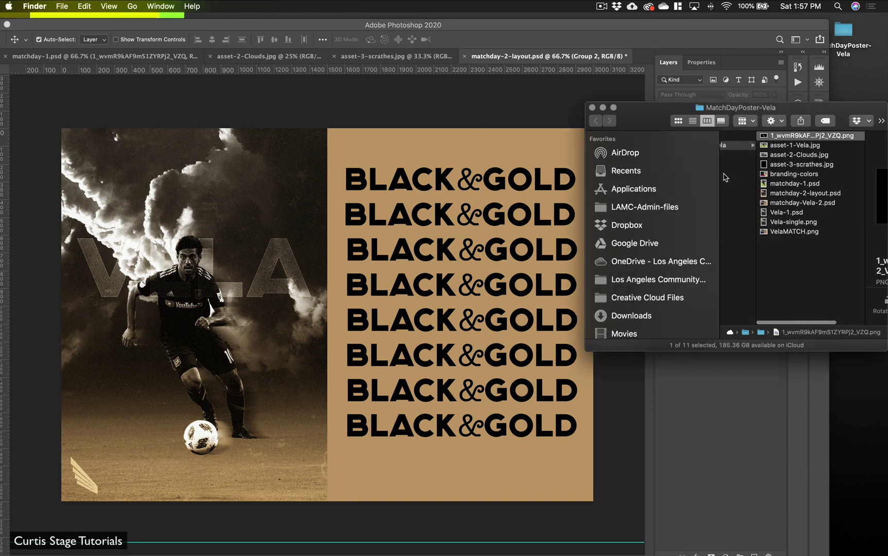
pyautogui.click(789, 165)
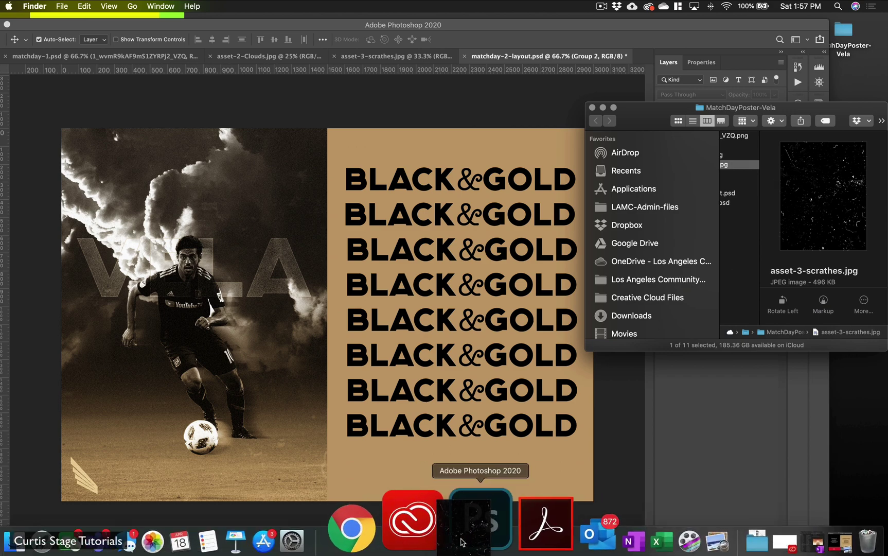
pyautogui.click(468, 535)
pyautogui.click(355, 56)
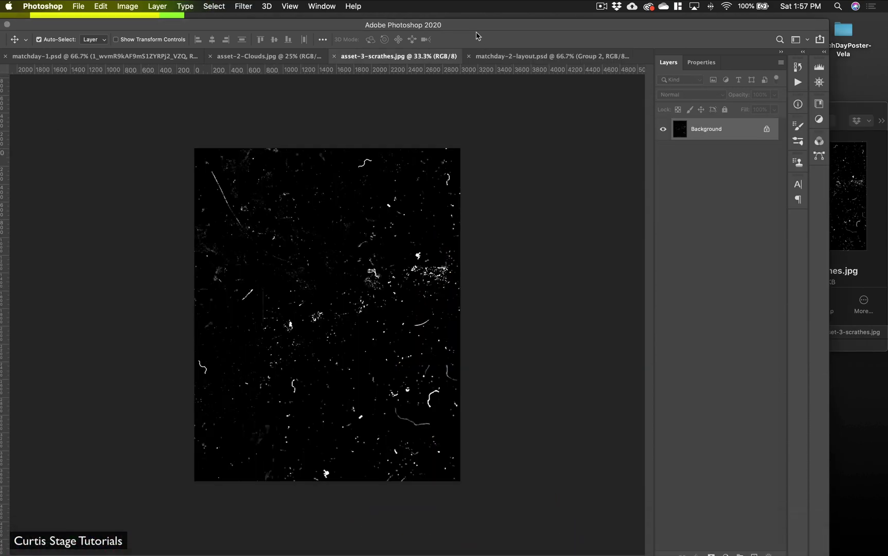
# - Bring the scratch texture into matchday-2-layout.psd, place its layer above the text in Group 1, and position it over the gold panel
pyautogui.moveTo(476, 27); pyautogui.dragTo(529, 27)
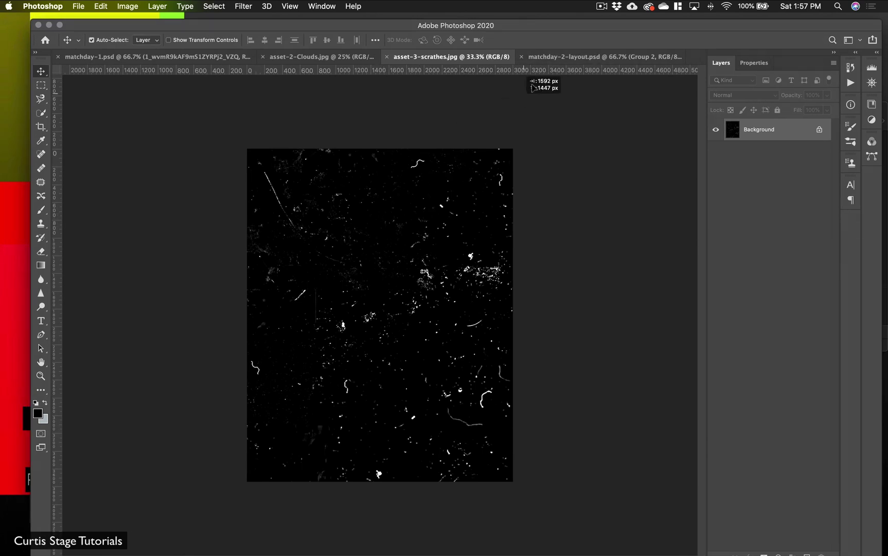
pyautogui.click(554, 61)
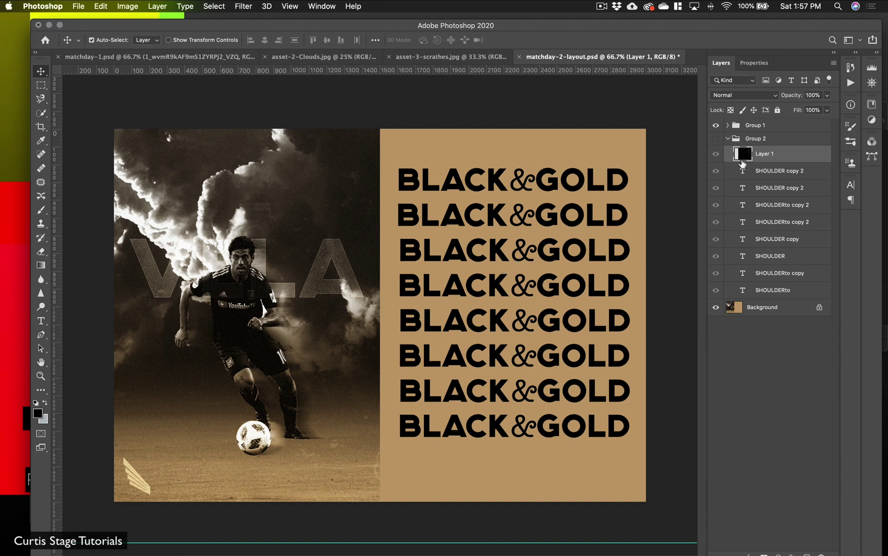
pyautogui.moveTo(771, 153); pyautogui.dragTo(769, 125)
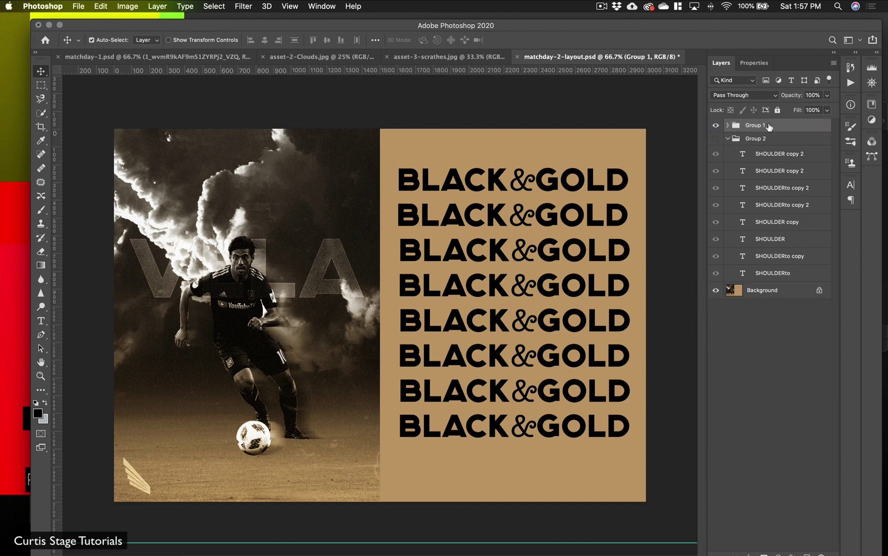
pyautogui.moveTo(373, 343); pyautogui.dragTo(518, 341)
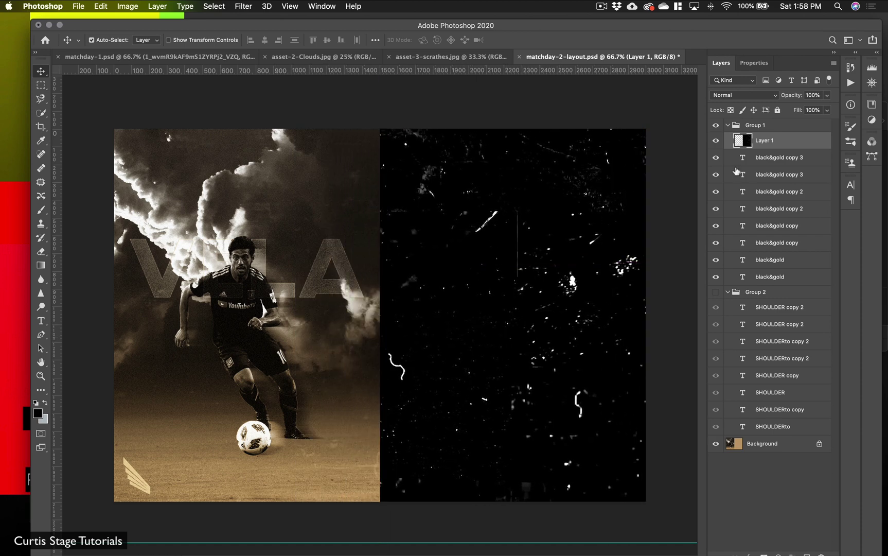
# - Set the scratch texture layer's blend mode to Subtract and its opacity to 15%
pyautogui.click(743, 96)
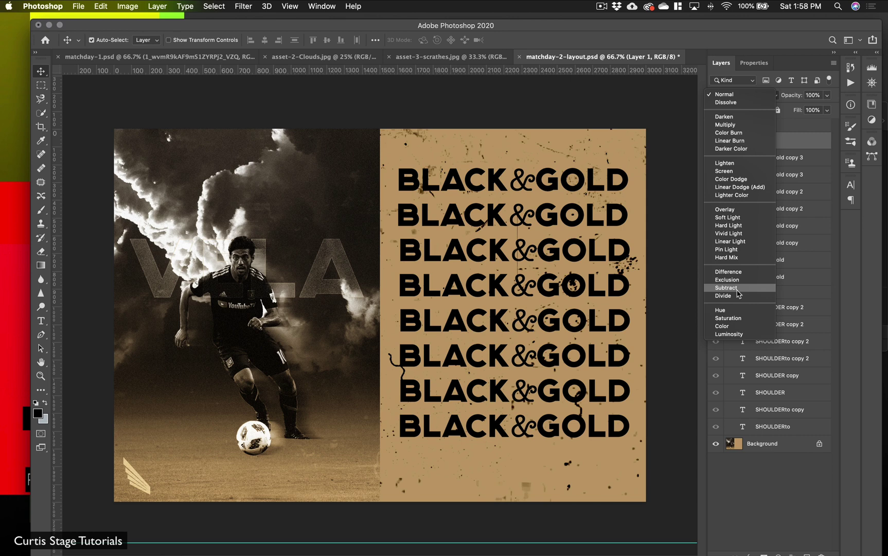
pyautogui.click(737, 289)
pyautogui.moveTo(795, 98)
pyautogui.mouseDown()
pyautogui.moveTo(776, 100)
pyautogui.moveTo(791, 98)
pyautogui.mouseUp()
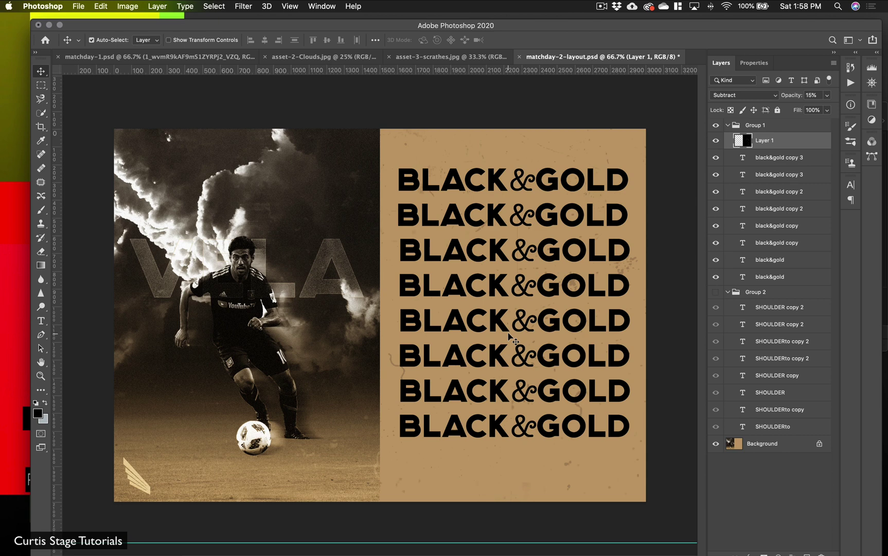
# - Switch to Finder, preview VelaMATCH.png to examine the finished poster's gold panel layout, and close the Finder window
pyautogui.moveTo(687, 31); pyautogui.dragTo(646, 22)
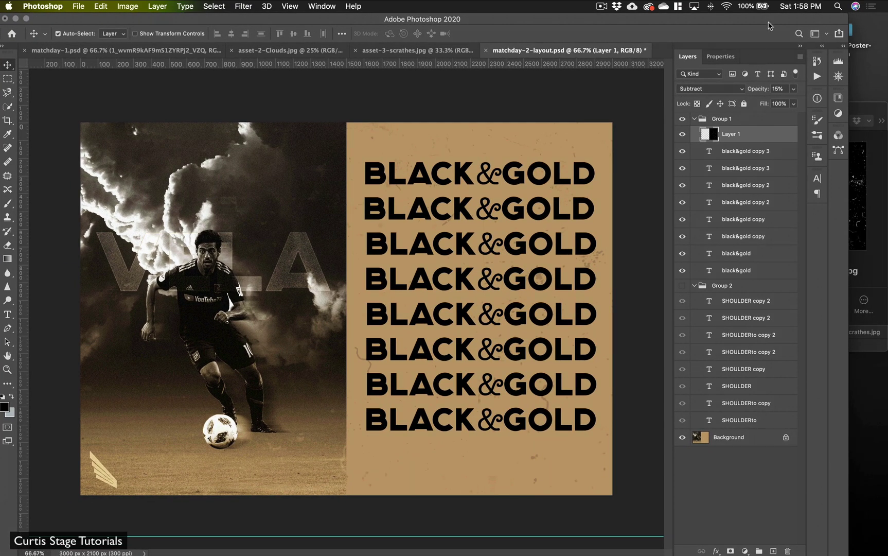
pyautogui.moveTo(769, 25); pyautogui.dragTo(671, 26)
pyautogui.click(790, 131)
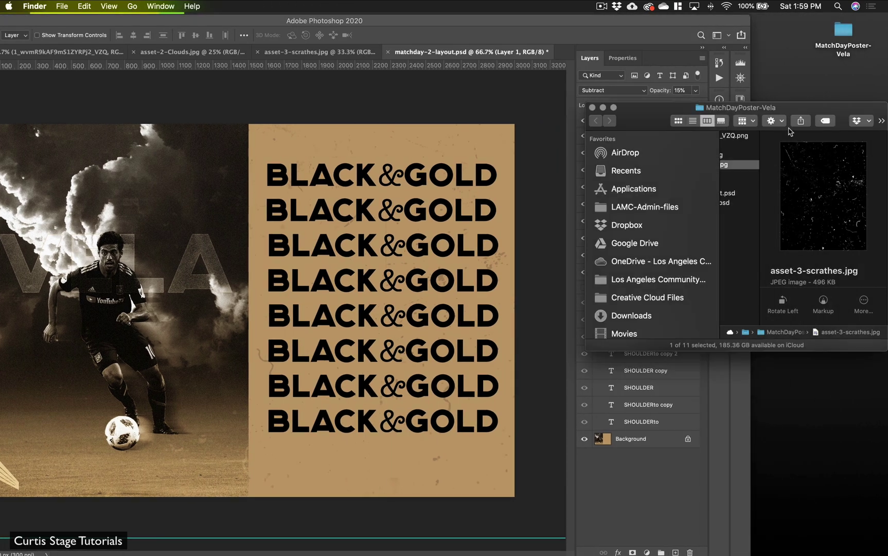
pyautogui.click(741, 231)
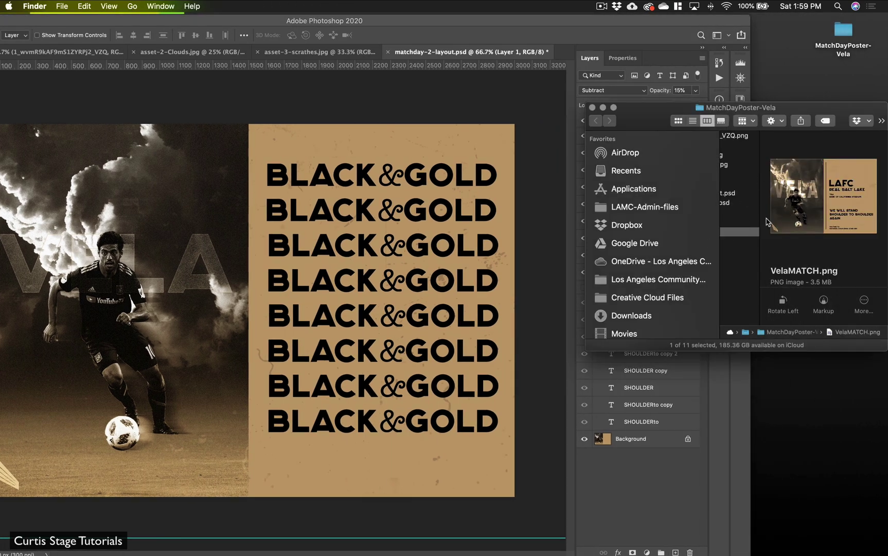
pyautogui.press('space')
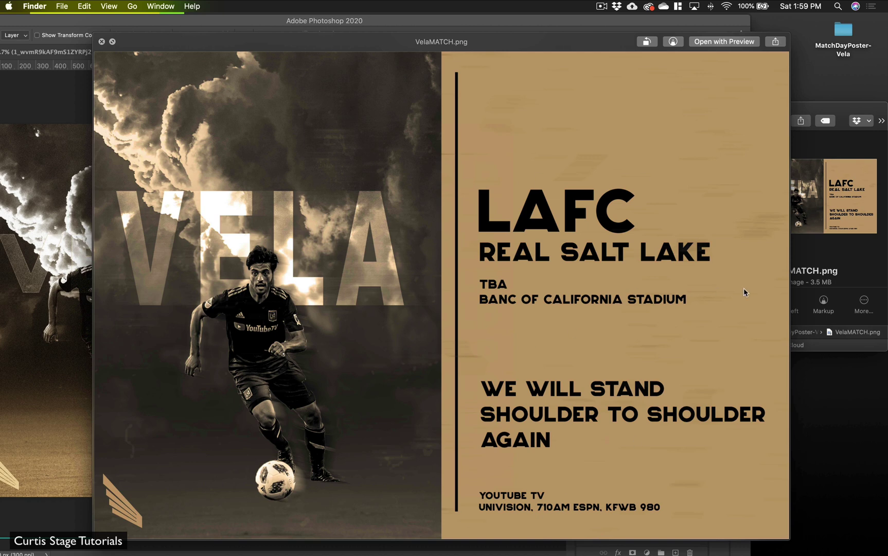
pyautogui.press('space')
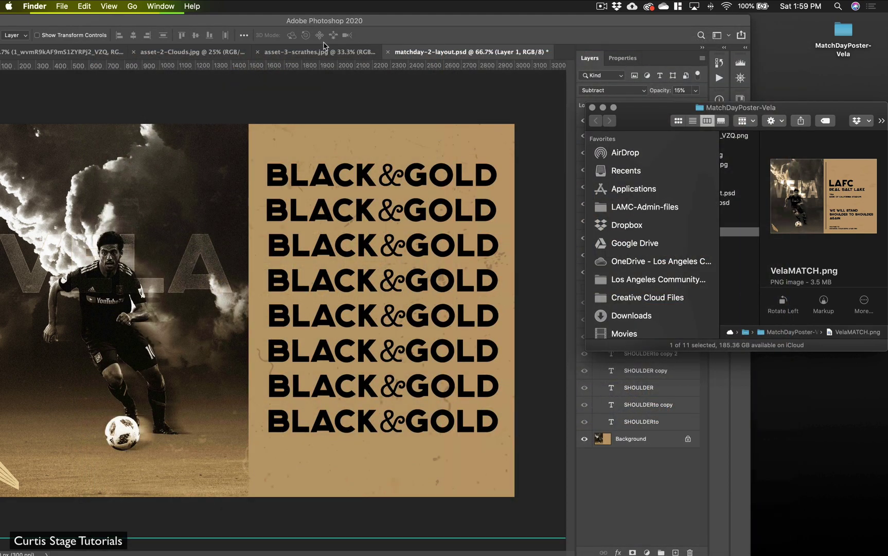
pyautogui.click(379, 24)
pyautogui.moveTo(453, 28); pyautogui.dragTo(564, 27)
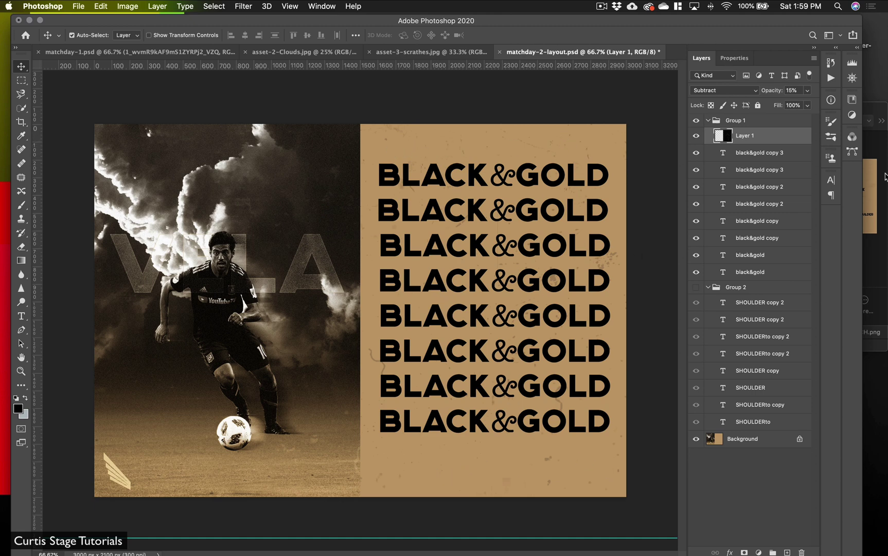
pyautogui.click(870, 213)
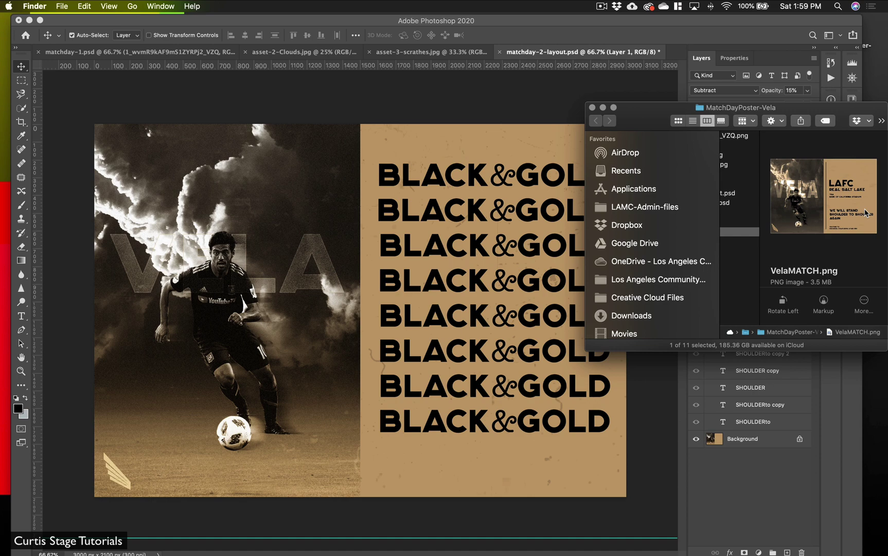
pyautogui.press('space')
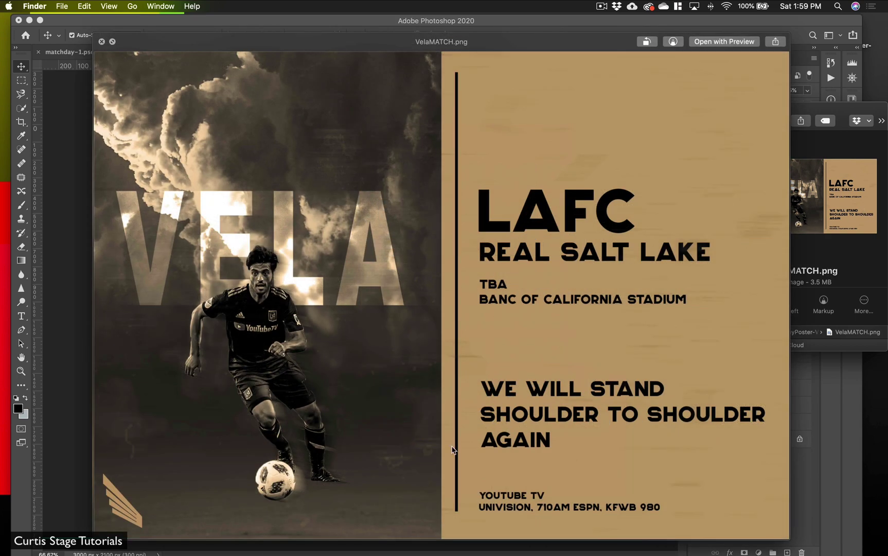
pyautogui.press('space')
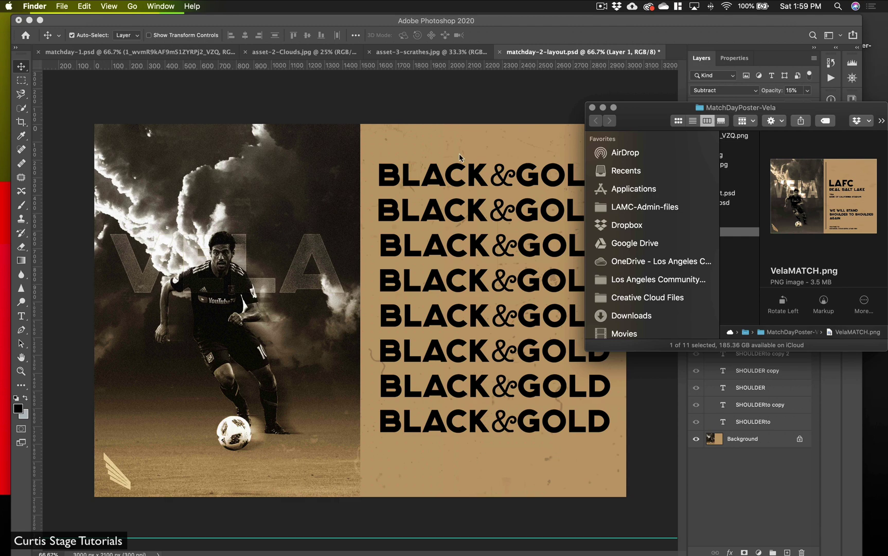
pyautogui.click(593, 107)
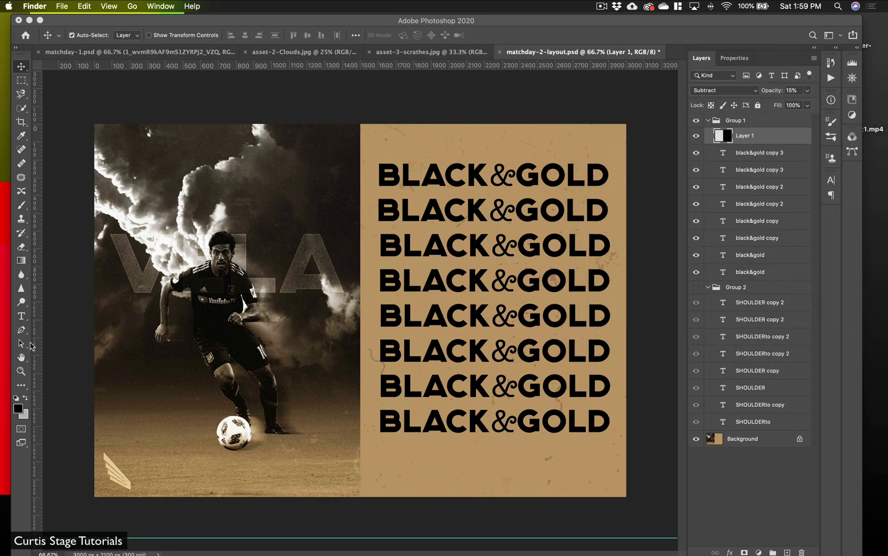
# - Draw a black-stroked vertical line about 1931 px high with the Line Tool, along the gold panel's left edge beside the BLACK&GOLD text
pyautogui.click(23, 390)
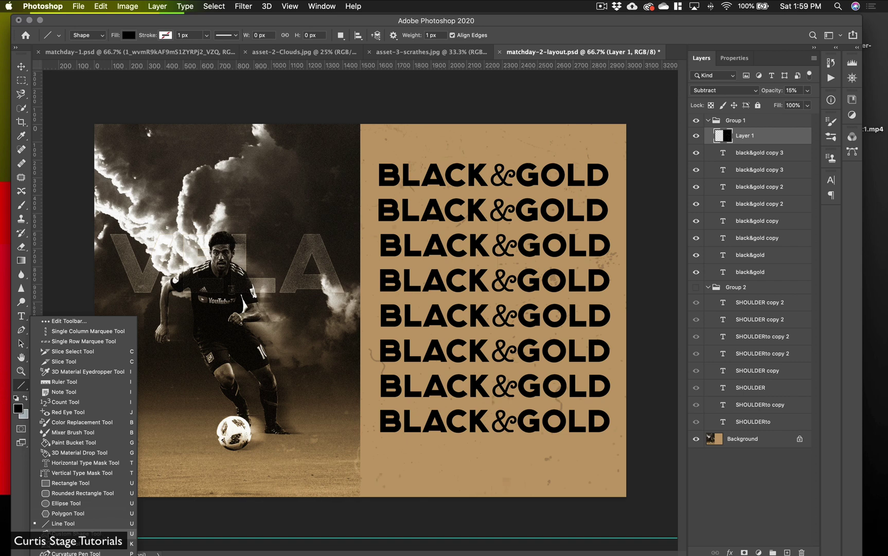
pyautogui.click(49, 534)
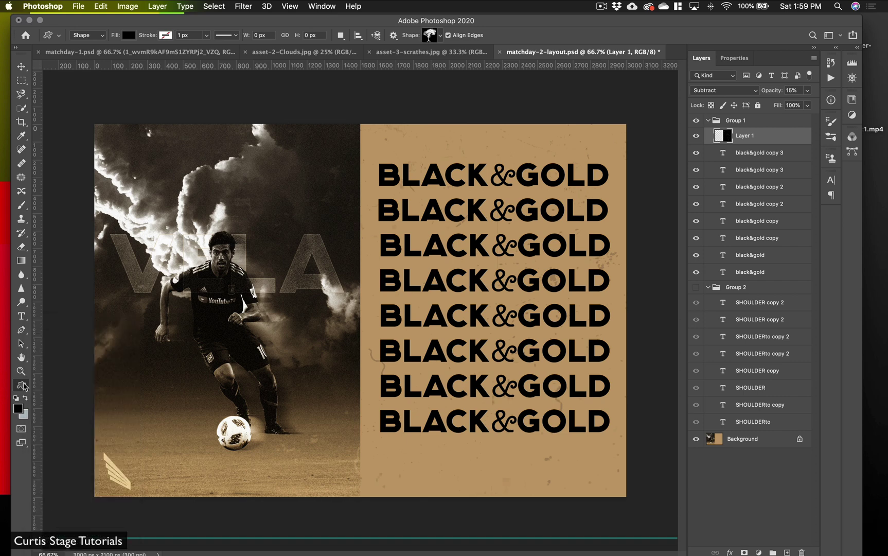
pyautogui.rightClick(23, 386)
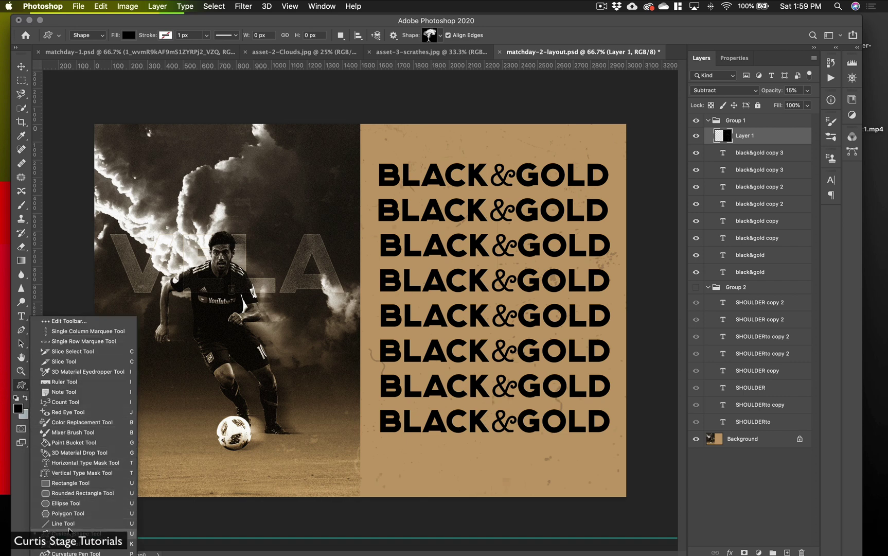
pyautogui.click(63, 523)
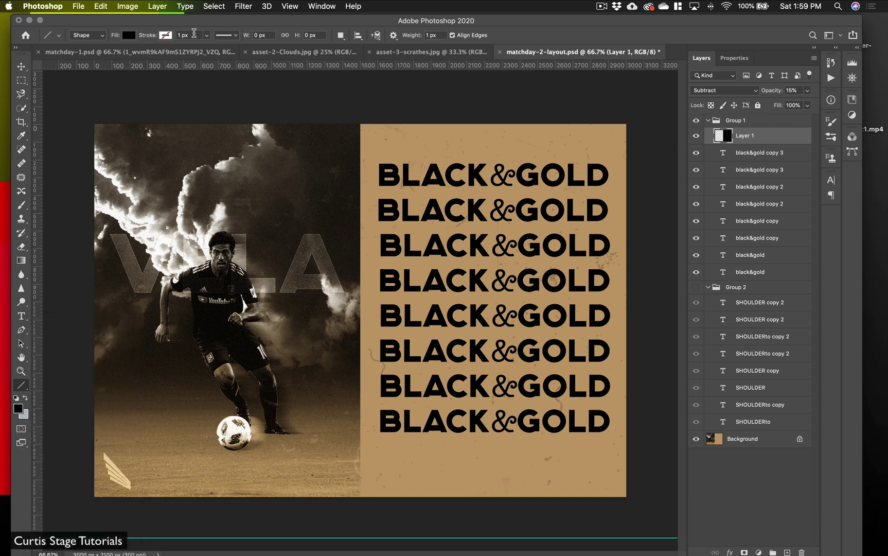
pyautogui.click(171, 37)
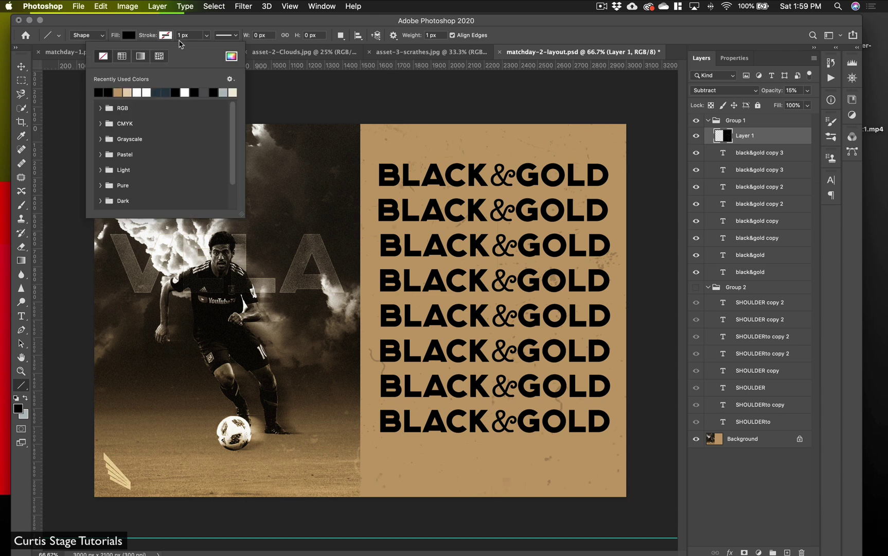
pyautogui.click(100, 91)
pyautogui.click(256, 35)
pyautogui.press('Return')
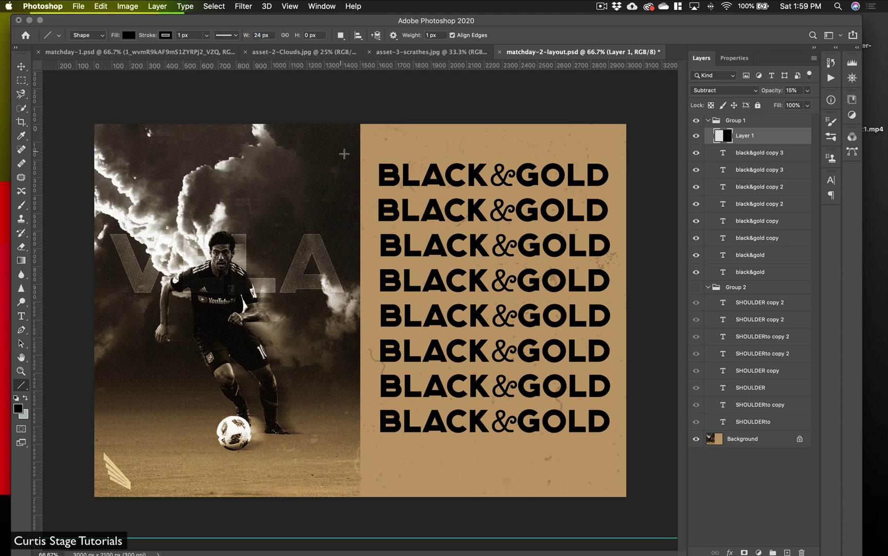
pyautogui.moveTo(370, 144); pyautogui.dragTo(369, 485)
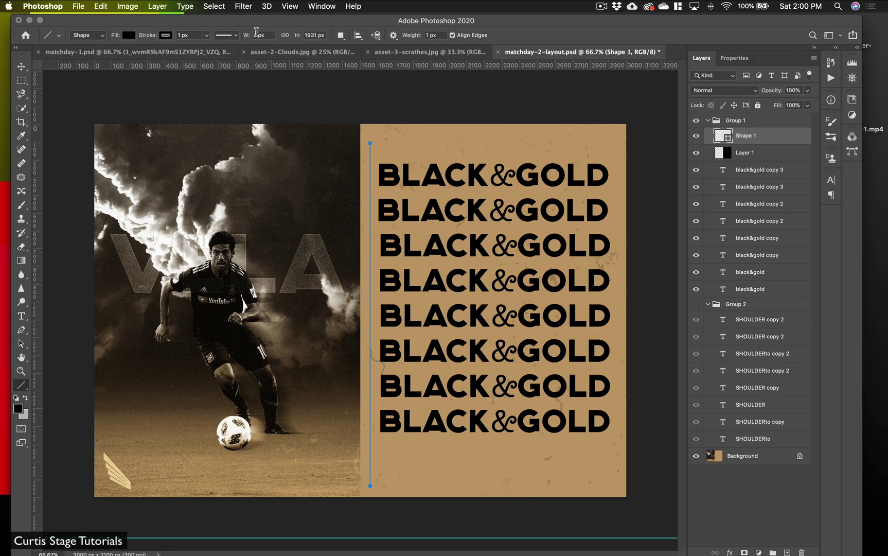
# - Set the vertical line's width to 15 px and switch back to the Move tool
pyautogui.moveTo(248, 35); pyautogui.dragTo(253, 37)
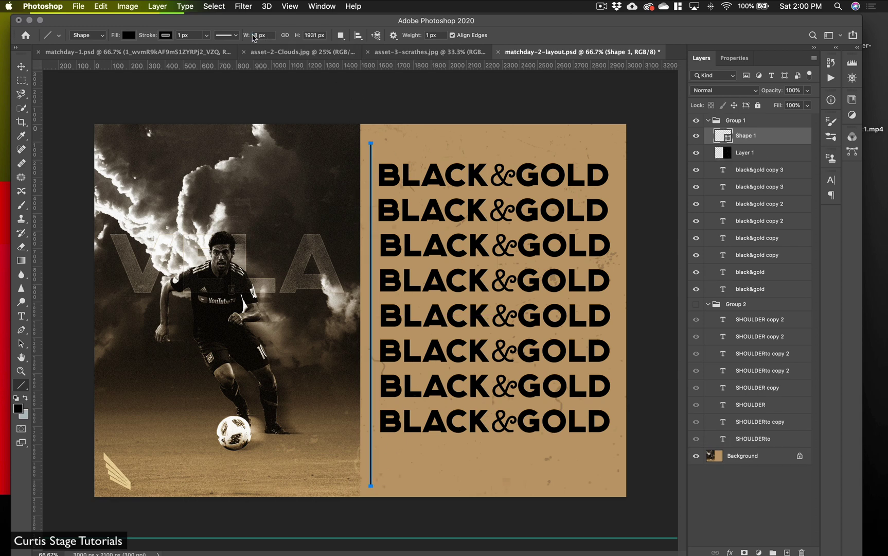
pyautogui.press('Return')
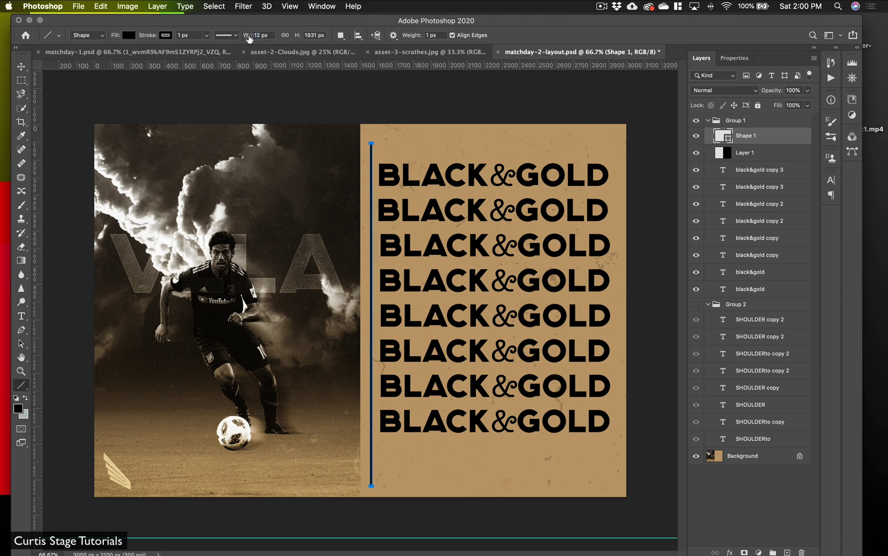
pyautogui.moveTo(248, 37); pyautogui.dragTo(249, 40)
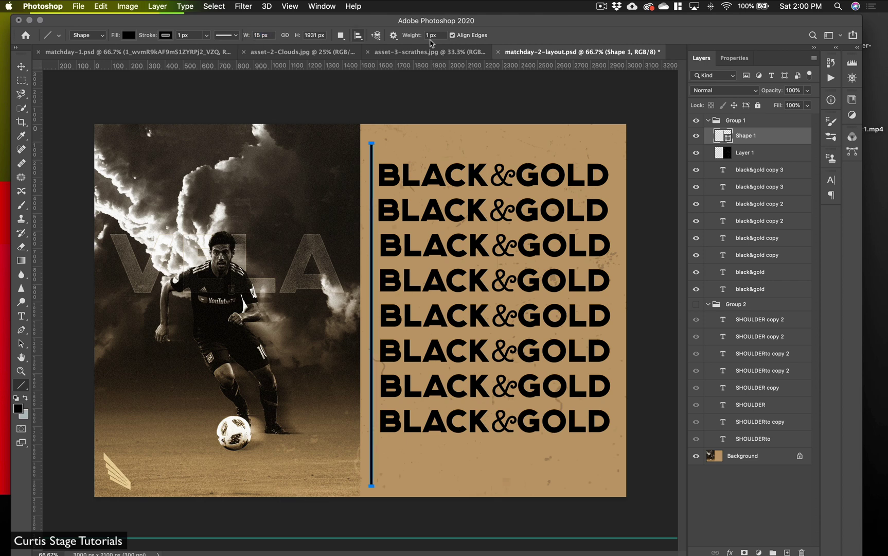
pyautogui.click(21, 66)
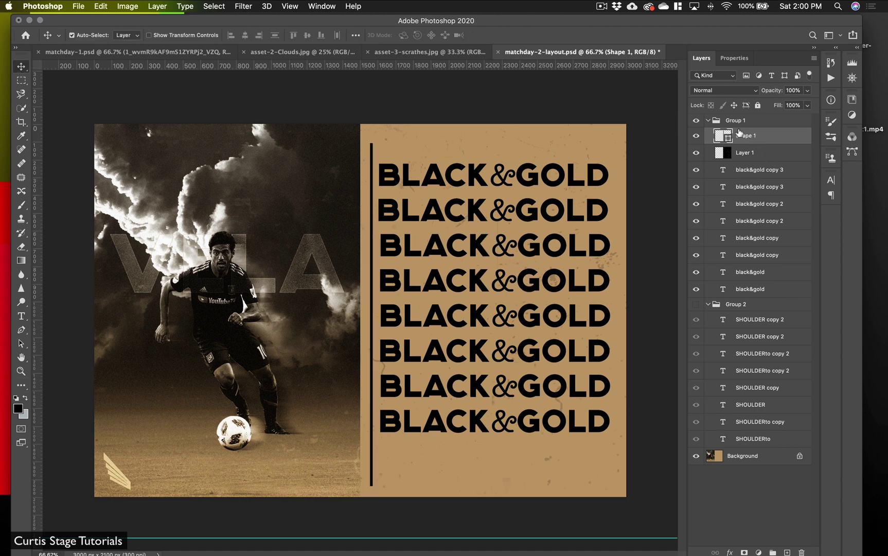
# - Move the Shape 1 and Layer 1 layers out of Group 1 to the top of the layer stack, and collapse Group 1
pyautogui.click(707, 122)
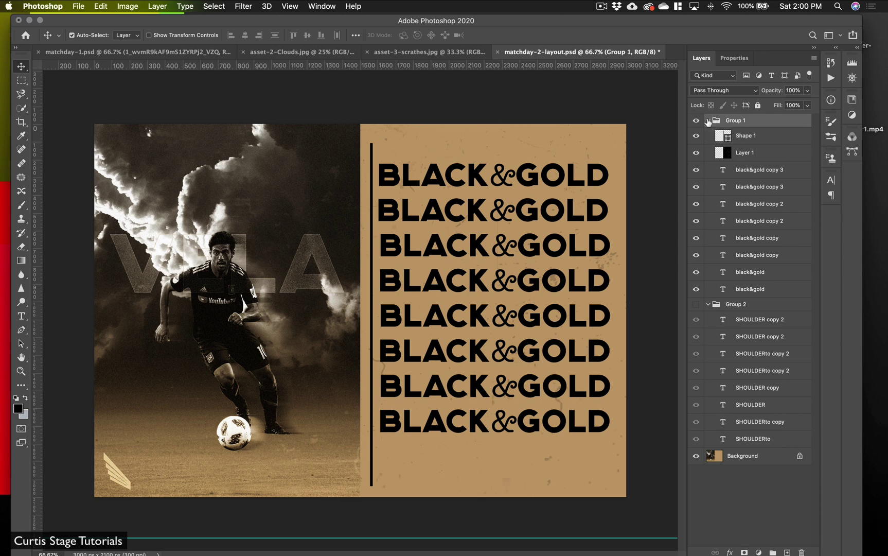
pyautogui.click(708, 121)
pyautogui.click(710, 122)
pyautogui.click(738, 142)
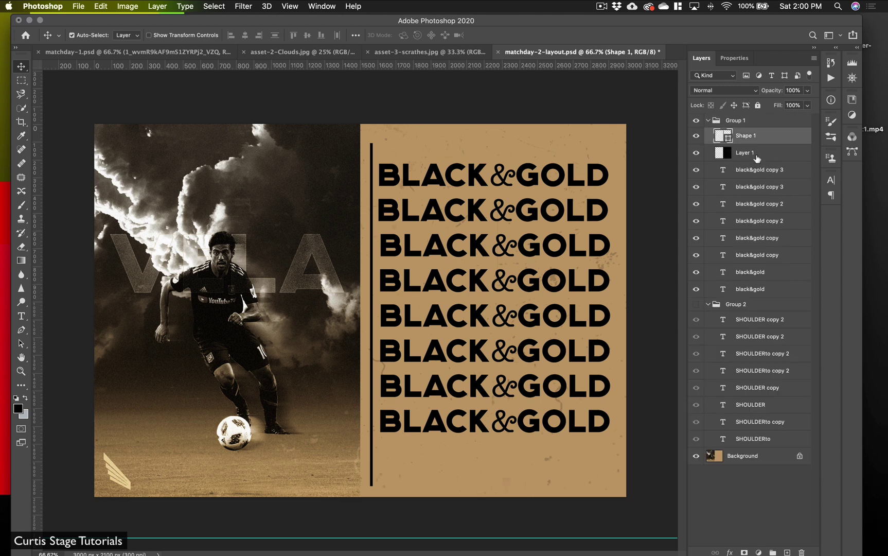
pyautogui.keyDown('shift'); pyautogui.click(757, 154); pyautogui.keyUp('shift')
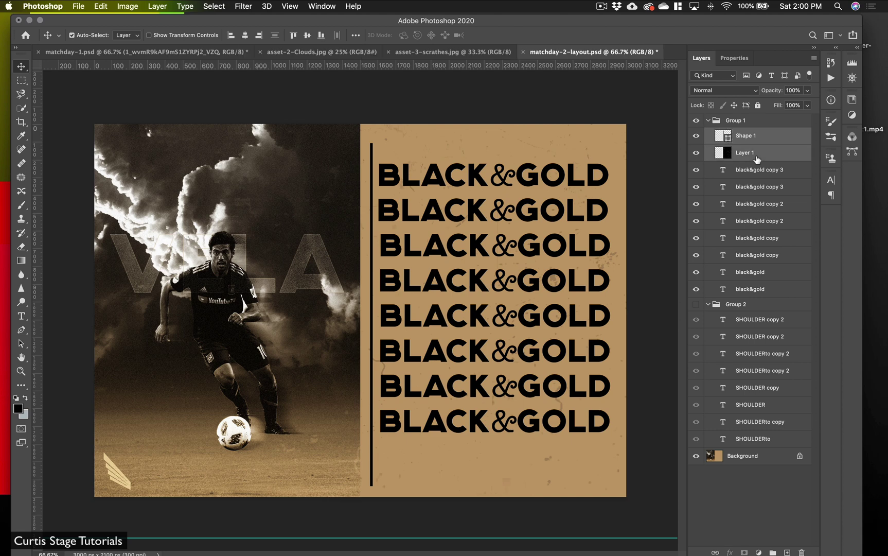
pyautogui.moveTo(765, 155); pyautogui.dragTo(757, 116)
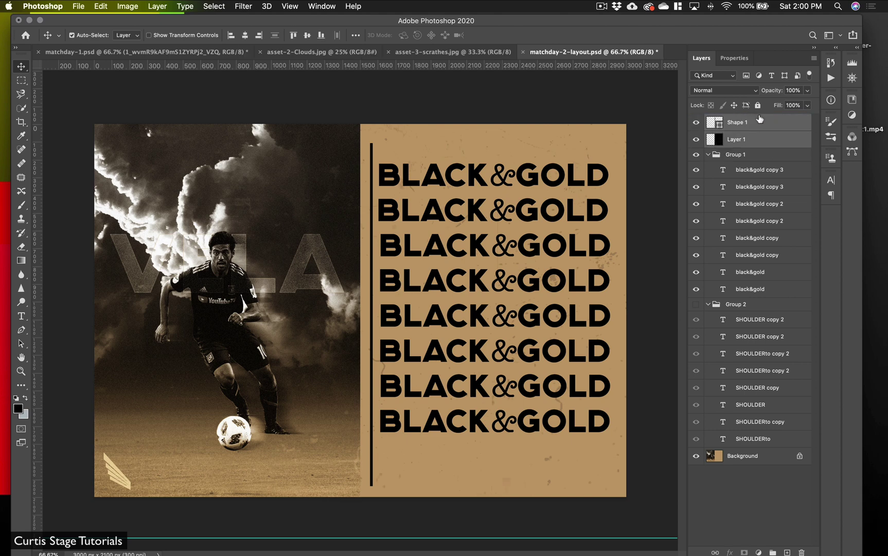
pyautogui.click(708, 155)
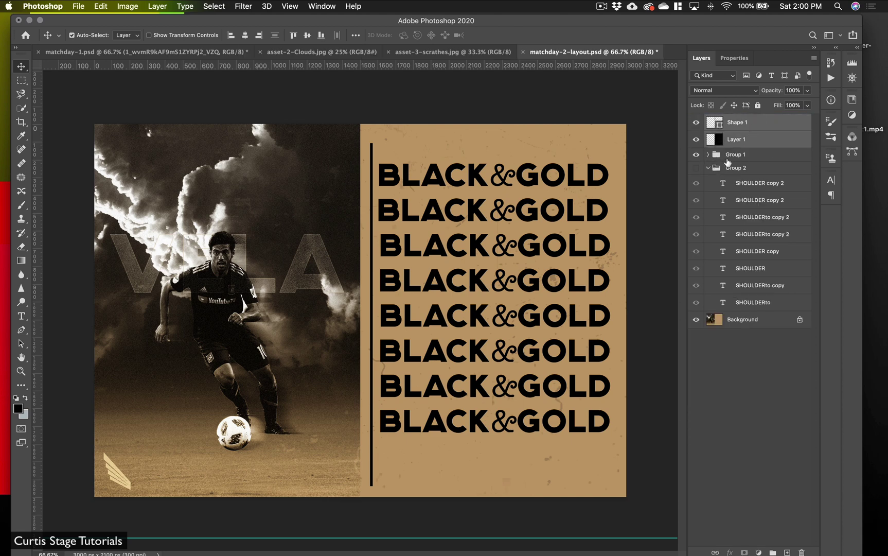
# - Set the Move tool's auto-select to Group, and fully lock the scratch texture in Layer 1
pyautogui.click(737, 158)
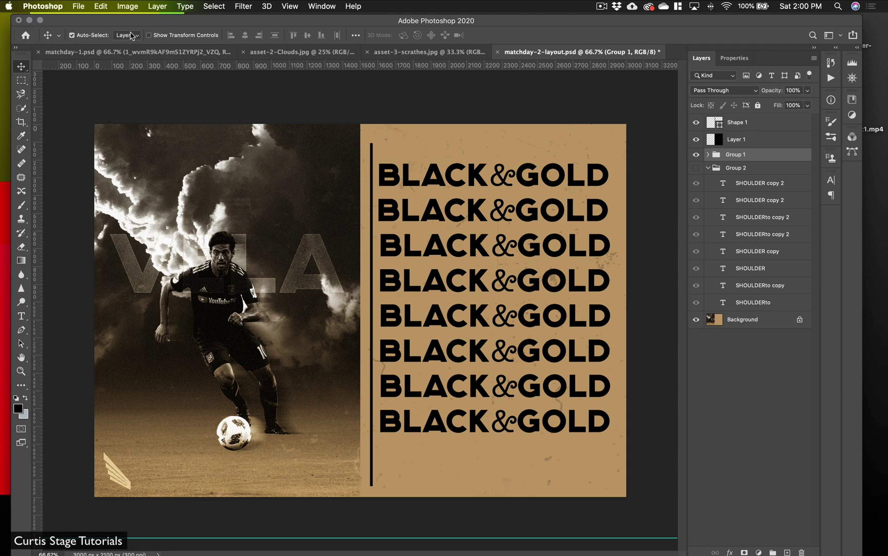
pyautogui.click(131, 35)
pyautogui.click(133, 27)
pyautogui.moveTo(429, 220); pyautogui.dragTo(425, 221)
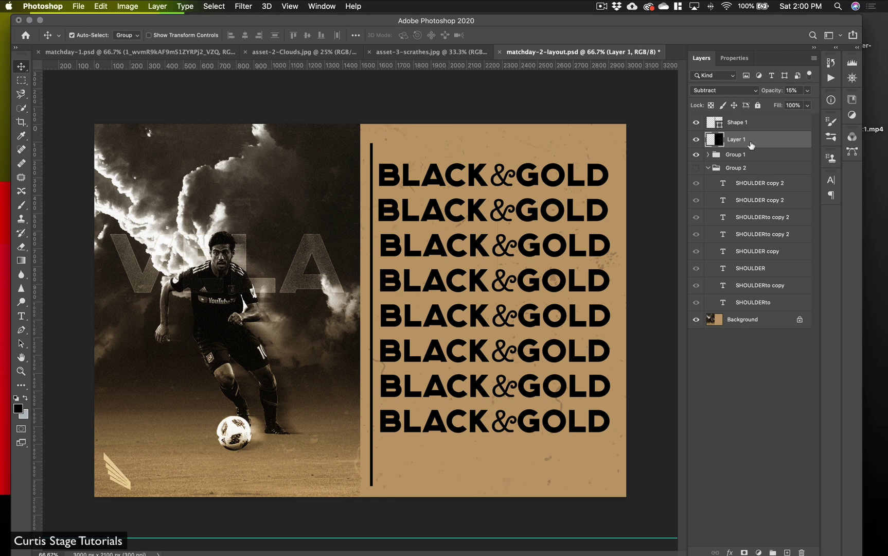
pyautogui.click(758, 105)
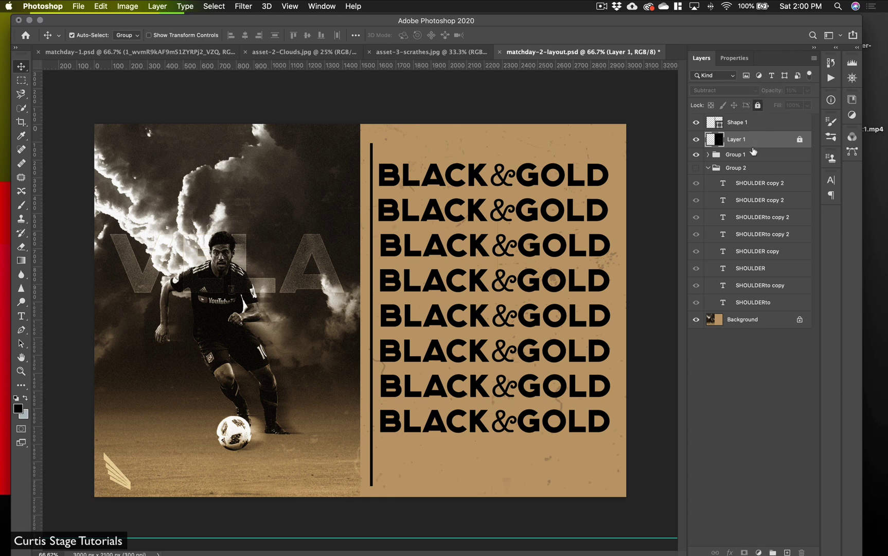
# - Fully lock the vertical line's layer, Shape 1
pyautogui.click(767, 121)
pyautogui.click(751, 92)
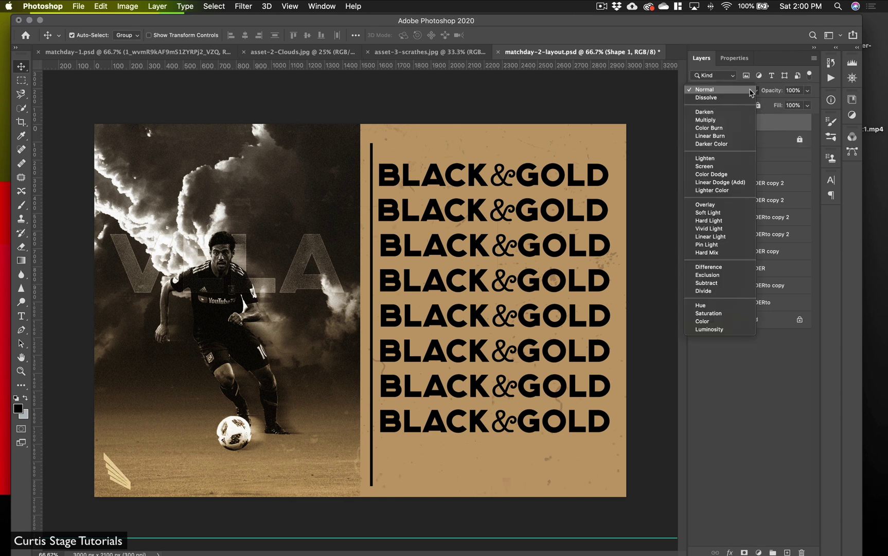
pyautogui.click(806, 121)
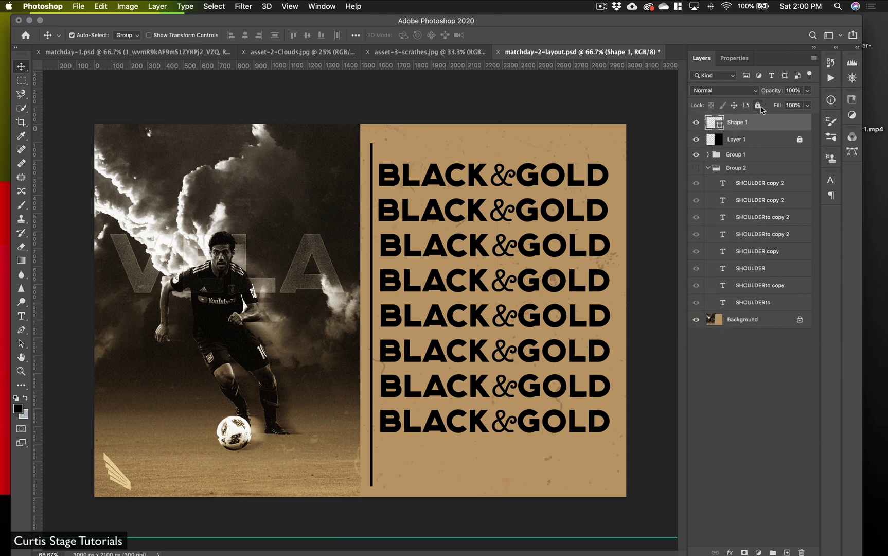
pyautogui.click(757, 106)
# - Collapse Group 2, shift the BLACK&GOLD text in Group 1 slightly down on the gold panel, and deselect all layers
pyautogui.click(757, 156)
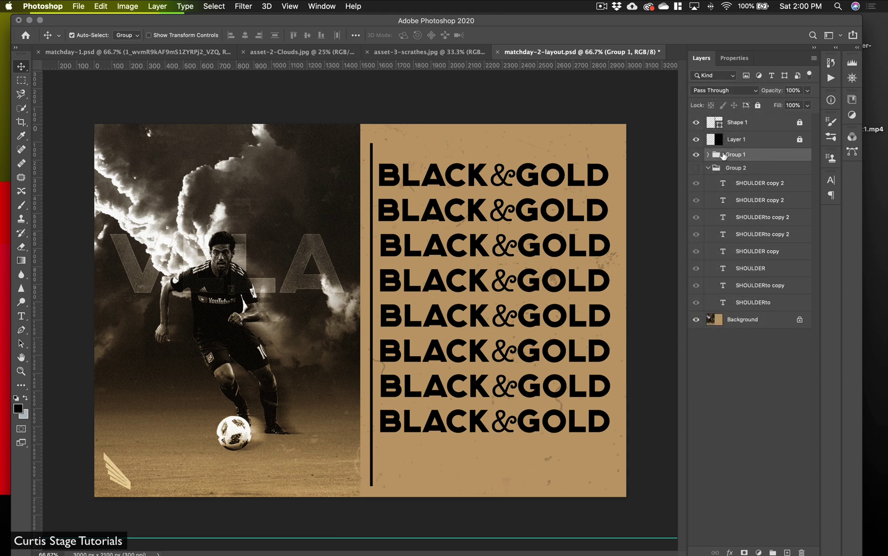
pyautogui.click(709, 168)
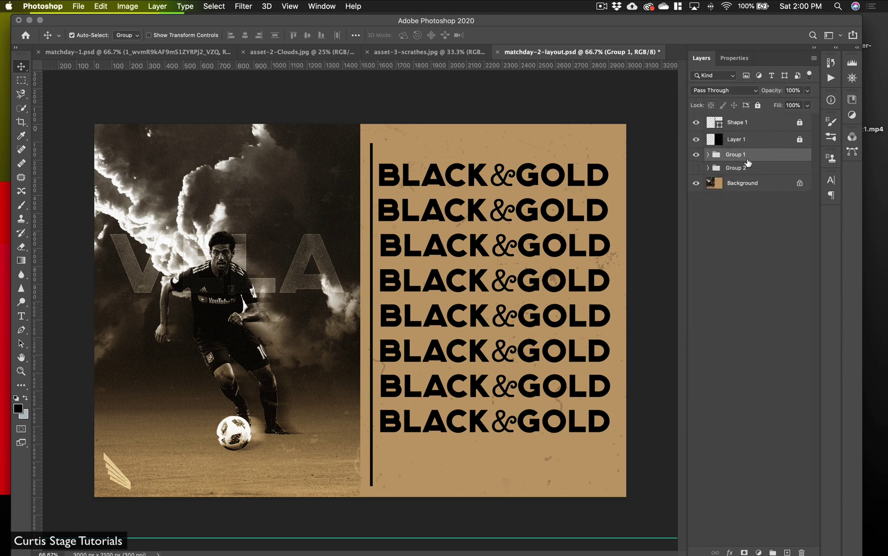
pyautogui.moveTo(440, 219); pyautogui.dragTo(445, 230)
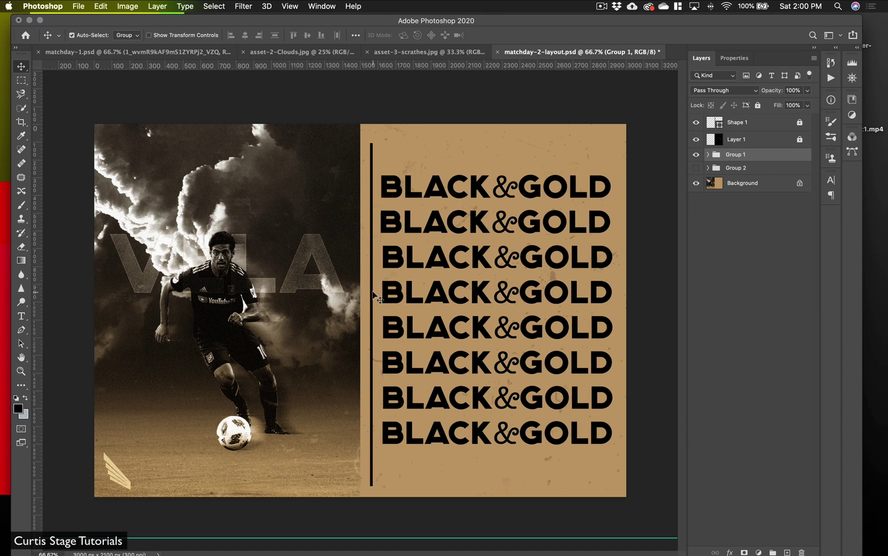
pyautogui.press('super+alt+a')
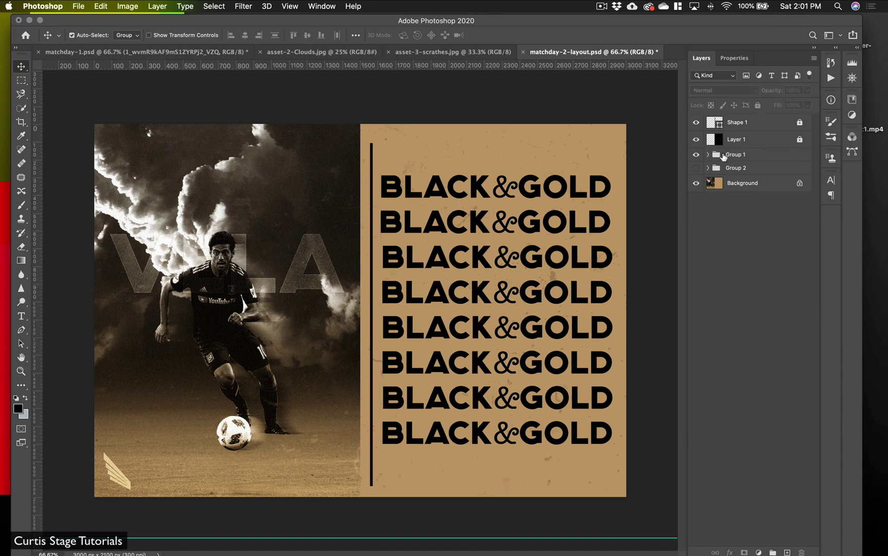
# - Unlock and hide Shape 1, place a duplicate of the line across the BLACK&GOLD text, and show its transform controls
pyautogui.click(800, 123)
pyautogui.moveTo(371, 312); pyautogui.dragTo(370, 306)
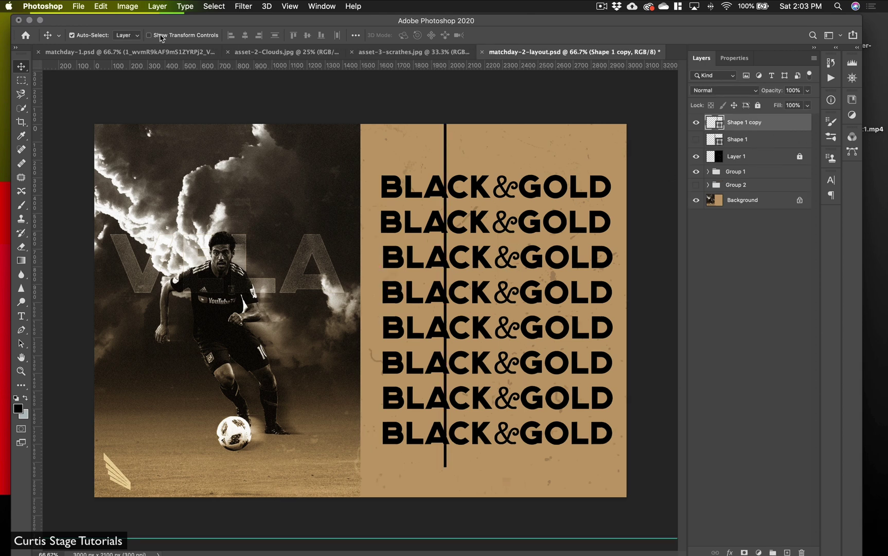
pyautogui.click(148, 35)
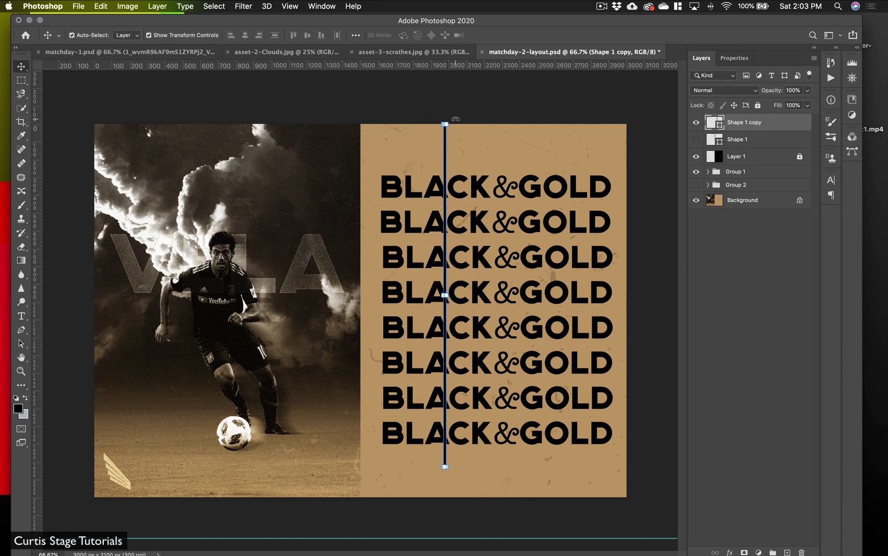
pyautogui.moveTo(456, 119); pyautogui.dragTo(616, 309)
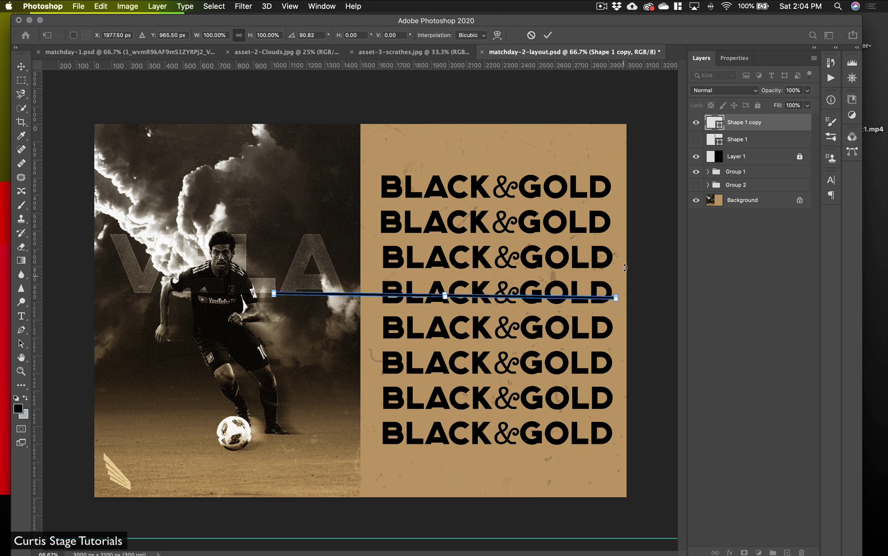
pyautogui.press('super+z')
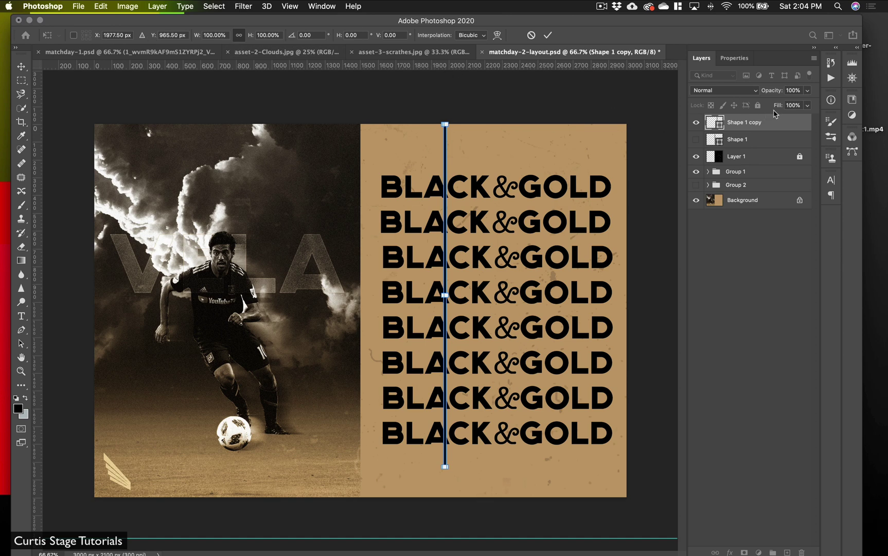
pyautogui.press('Return')
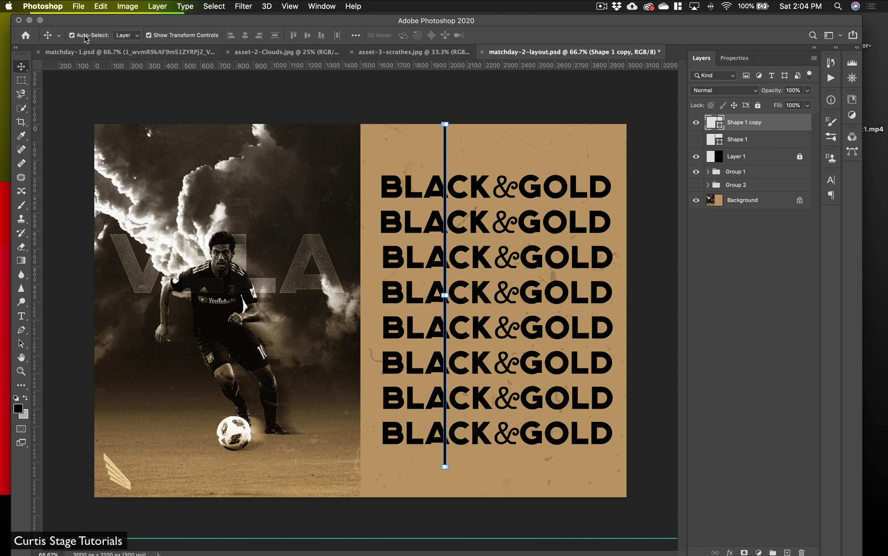
pyautogui.click(125, 36)
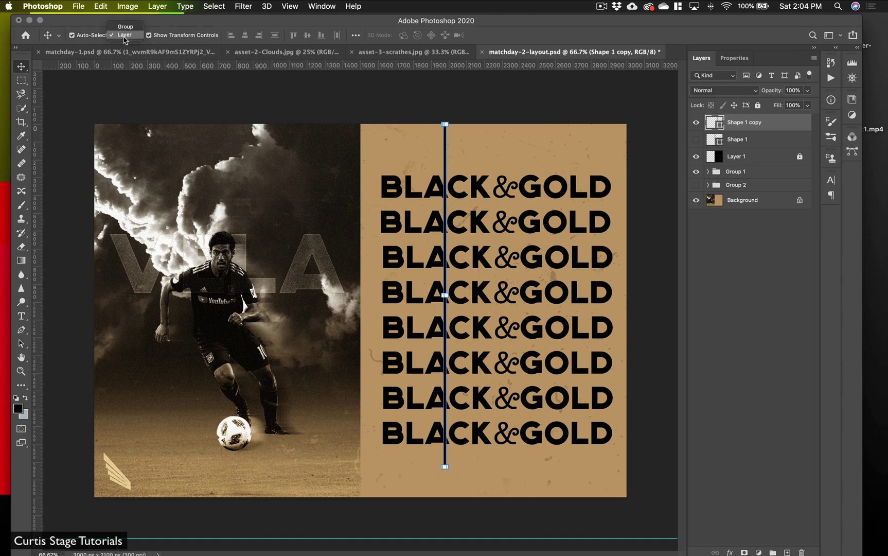
pyautogui.click(467, 123)
# - Rotate the duplicated line 90° to horizontal and scale it down to about 52.21%
pyautogui.moveTo(455, 118); pyautogui.dragTo(575, 307)
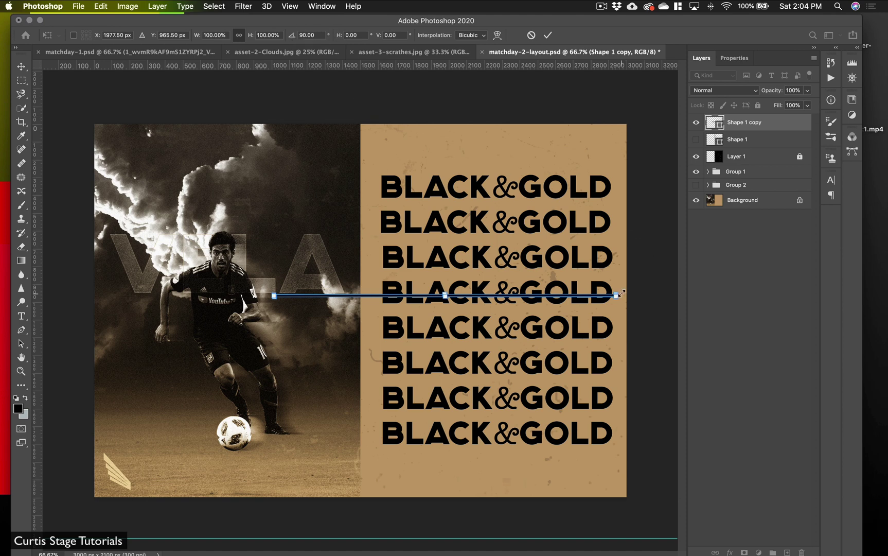
pyautogui.moveTo(616, 294); pyautogui.dragTo(453, 291)
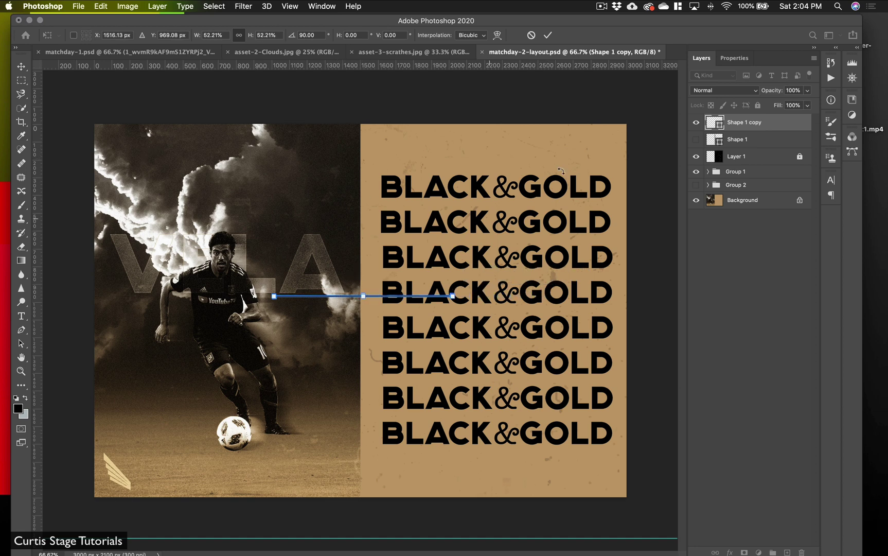
pyautogui.click(548, 35)
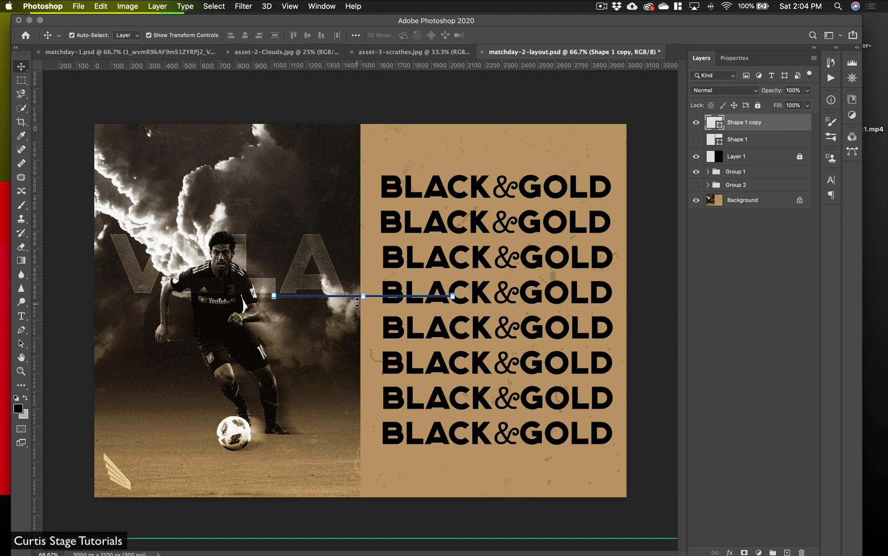
# - Move the horizontal line just above the first BLACK&GOLD row, stretch it to the text's width, and deselect it
pyautogui.moveTo(379, 298); pyautogui.dragTo(512, 156)
pyautogui.moveTo(586, 158); pyautogui.dragTo(615, 157)
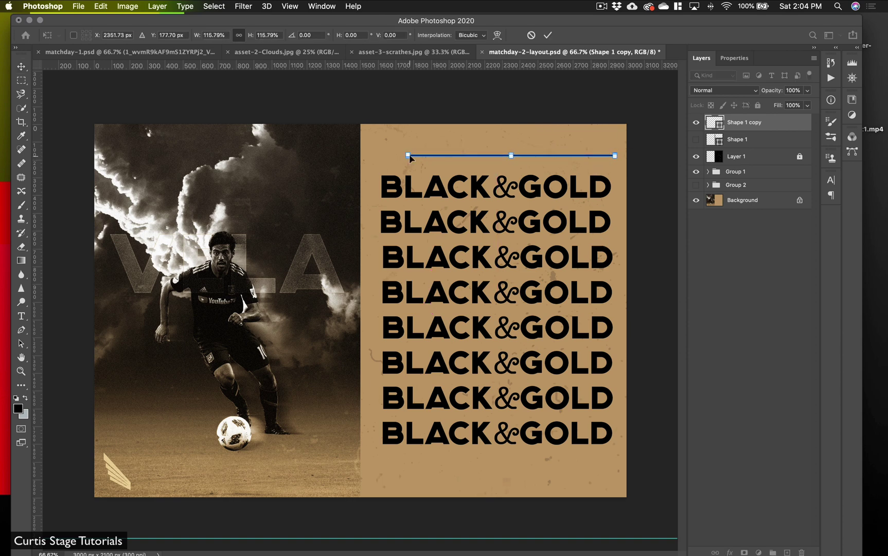
pyautogui.moveTo(411, 158); pyautogui.dragTo(383, 168)
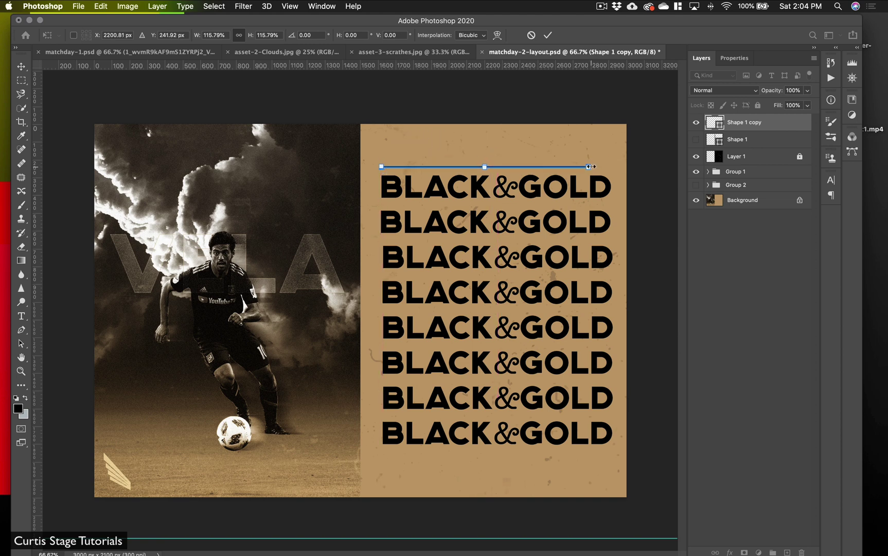
pyautogui.moveTo(591, 166); pyautogui.dragTo(610, 167)
pyautogui.click(548, 35)
pyautogui.click(556, 156)
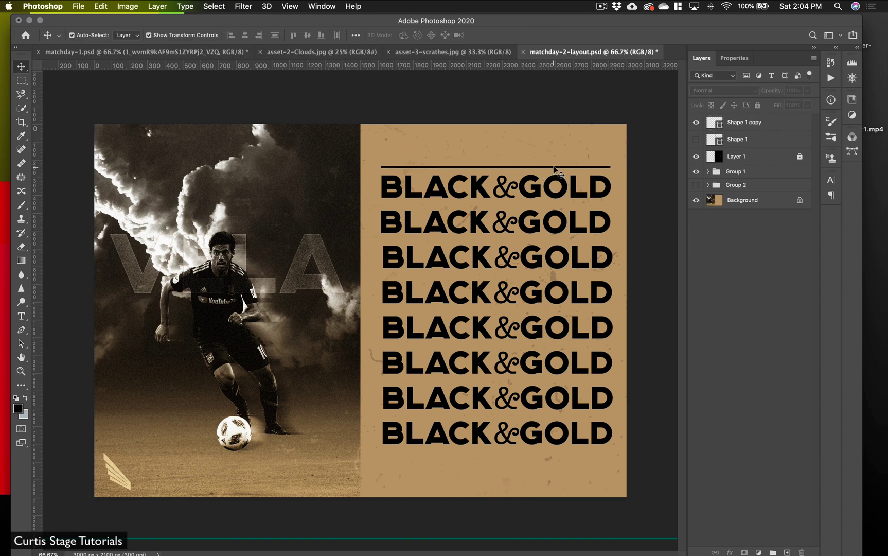
# - Raise the horizontal line to 88 px above the BLACK&GOLD text, place a duplicate an equal distance below the last row, and deselect
pyautogui.moveTo(554, 168); pyautogui.dragTo(554, 154)
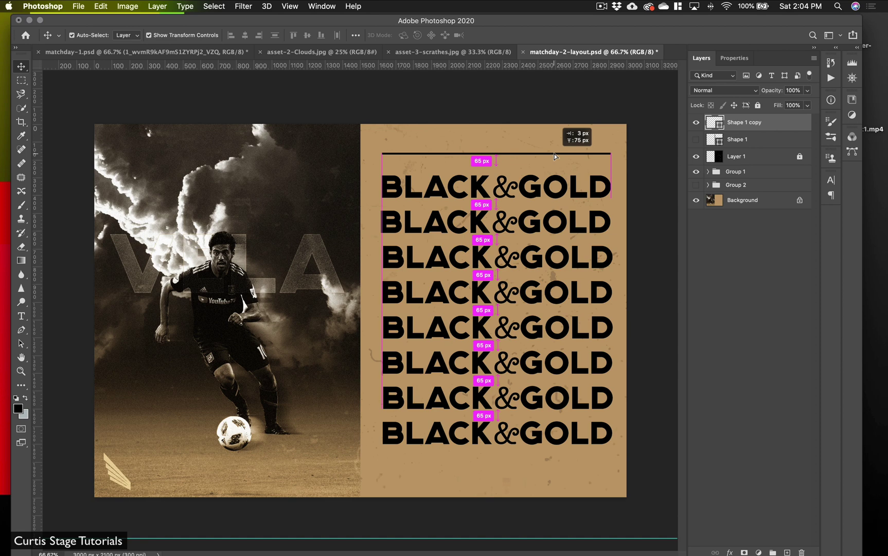
pyautogui.moveTo(554, 154); pyautogui.dragTo(551, 462)
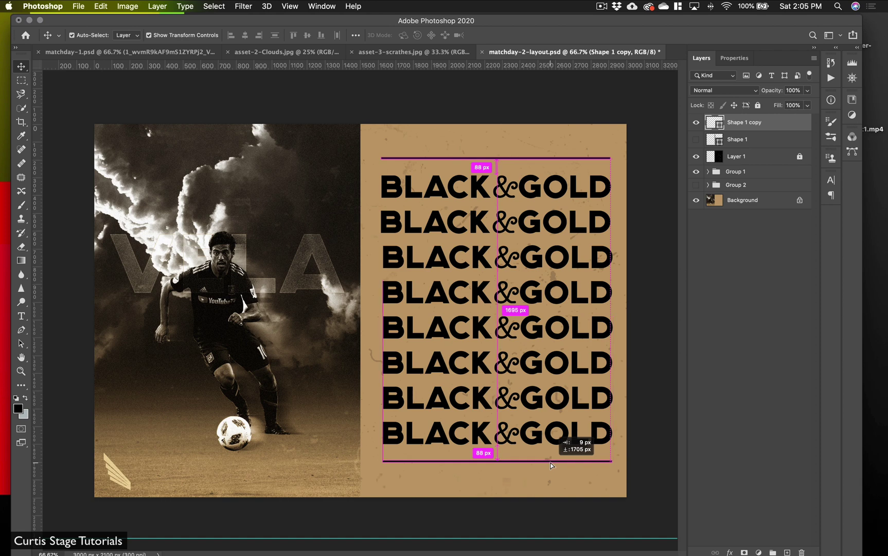
pyautogui.moveTo(551, 463); pyautogui.dragTo(551, 463)
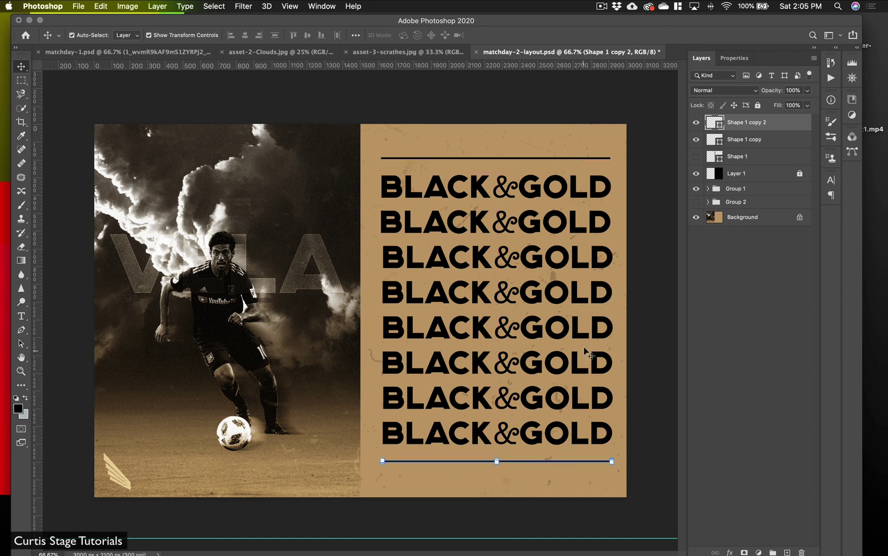
pyautogui.click(650, 157)
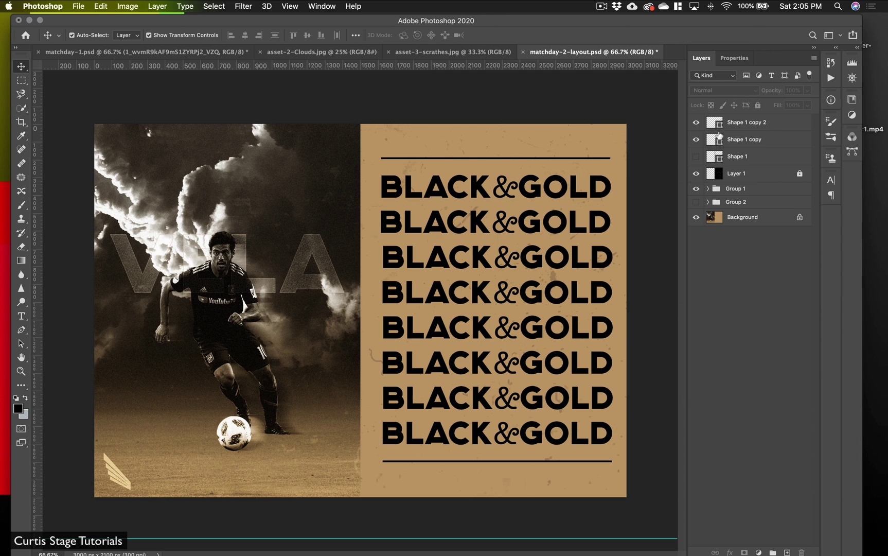
# - Move the Photoshop window aside to uncover the desktop
pyautogui.moveTo(547, 30); pyautogui.dragTo(813, 40)
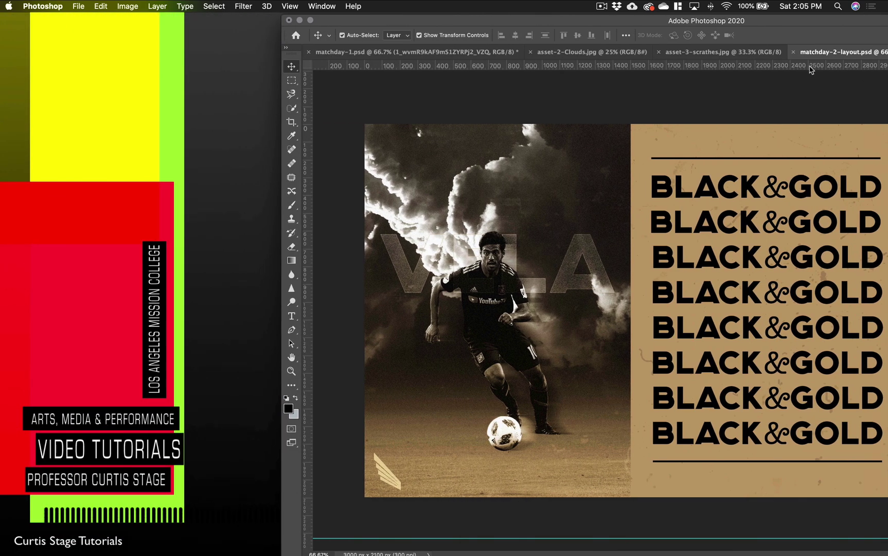